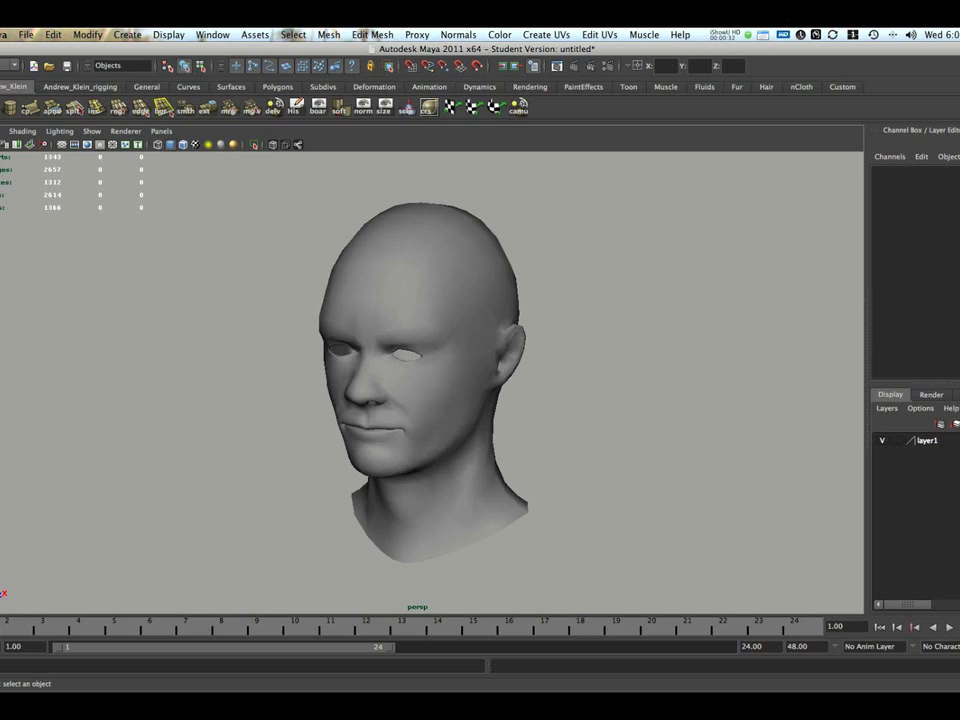
Select the head mesh so its polygon wireframe can be inspected
{"action": "left_click_drag", "start_coordinate": [450, 380], "coordinate": [370, 388], "text": "alt"}
{"action": "right_click_drag", "start_coordinate": [370, 388], "coordinate": [430, 388], "text": "alt"}
{"action": "left_click_drag", "start_coordinate": [430, 388], "coordinate": [488, 400], "text": "alt"}
{"action": "left_click", "coordinate": [476, 388]}
{"action": "right_click_drag", "start_coordinate": [488, 400], "coordinate": [436, 400], "text": "alt"}
{"action": "left_click_drag", "start_coordinate": [436, 400], "coordinate": [475, 402], "text": "alt"}
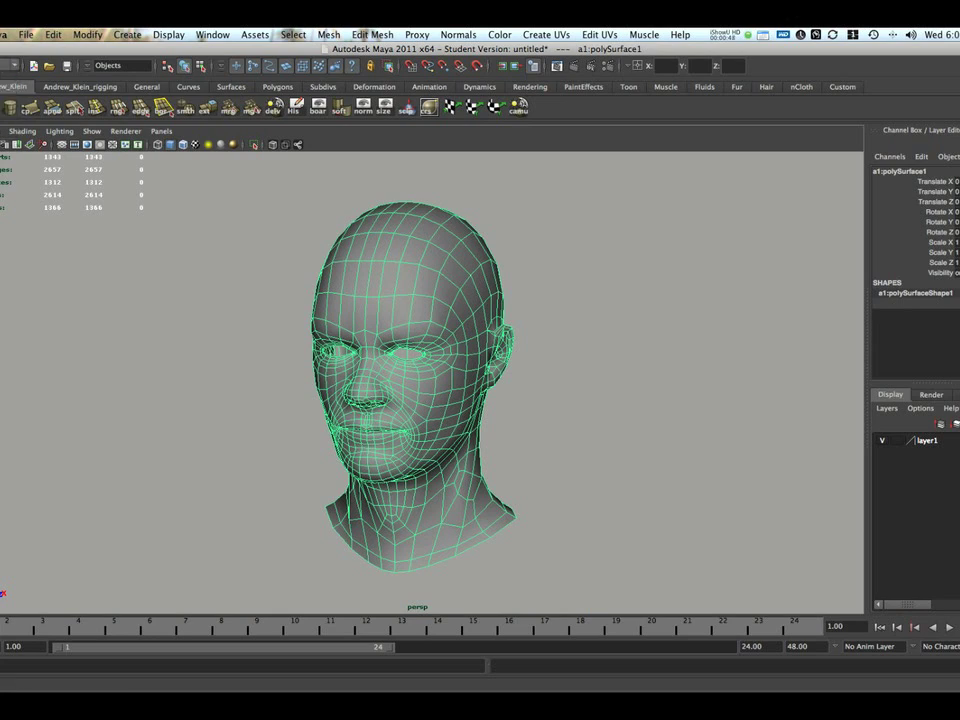
{"action": "left_click", "coordinate": [293, 34]}
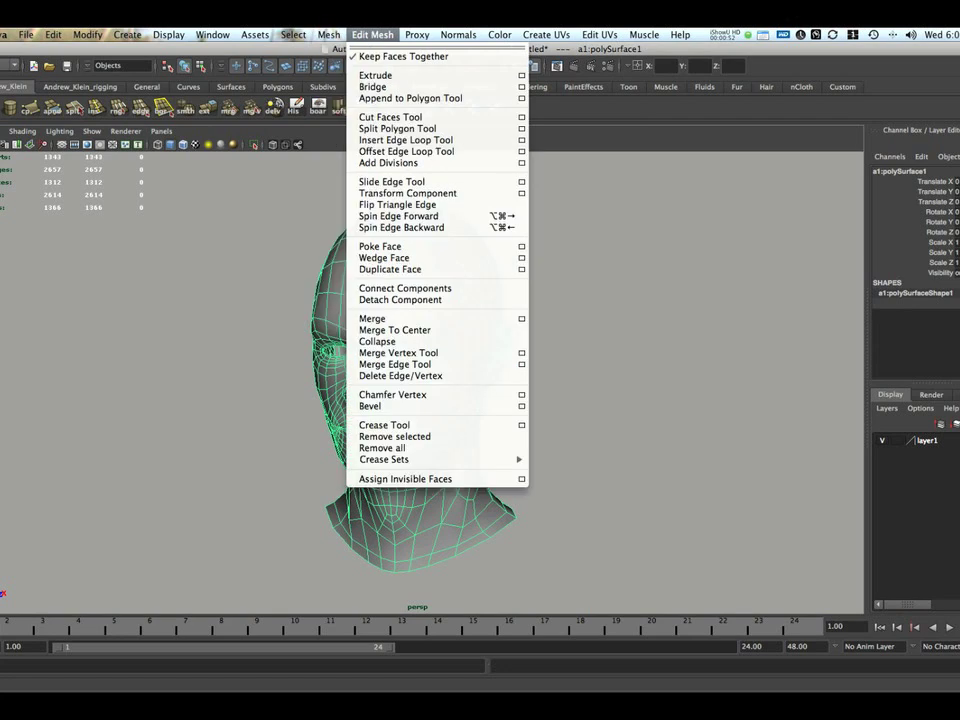
{"action": "mouse_move", "coordinate": [417, 34]}
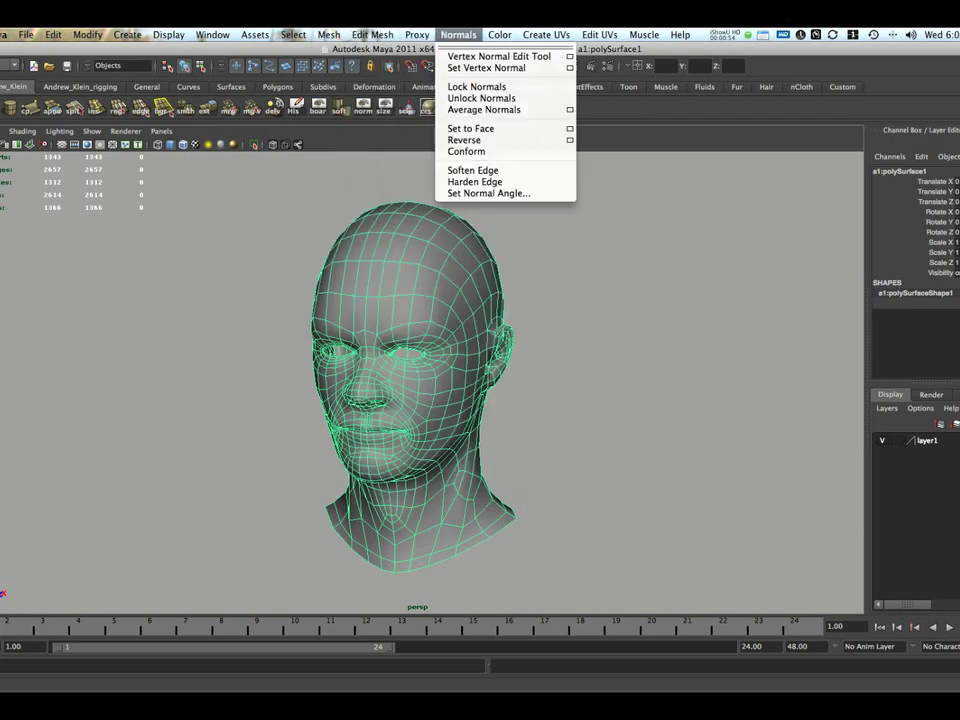
{"action": "mouse_move", "coordinate": [600, 34]}
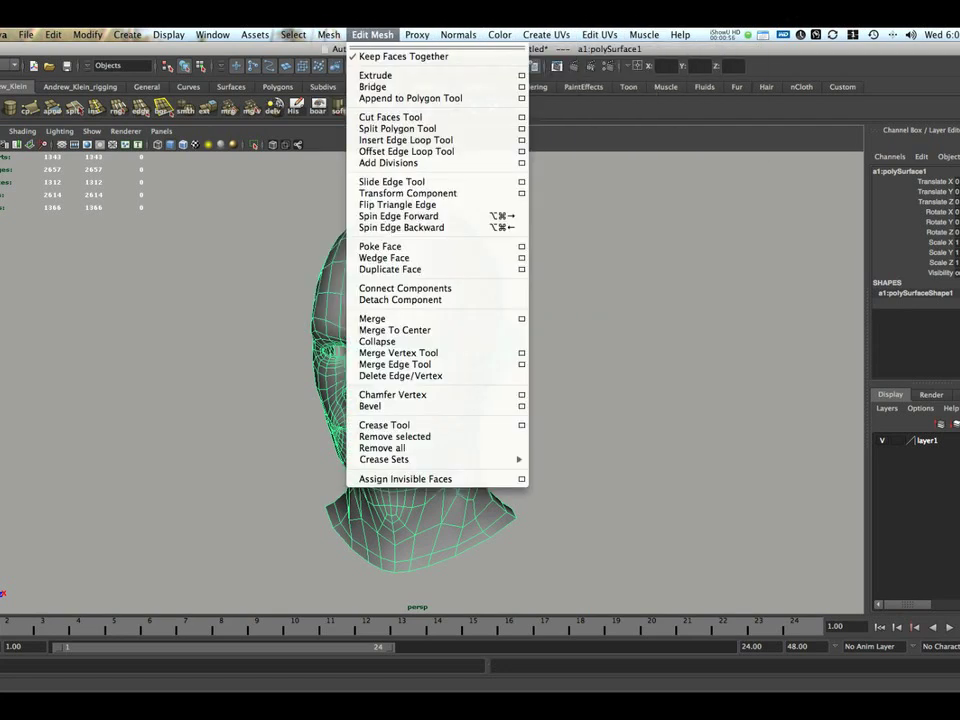
{"action": "mouse_move", "coordinate": [458, 34]}
{"action": "mouse_move", "coordinate": [329, 34]}
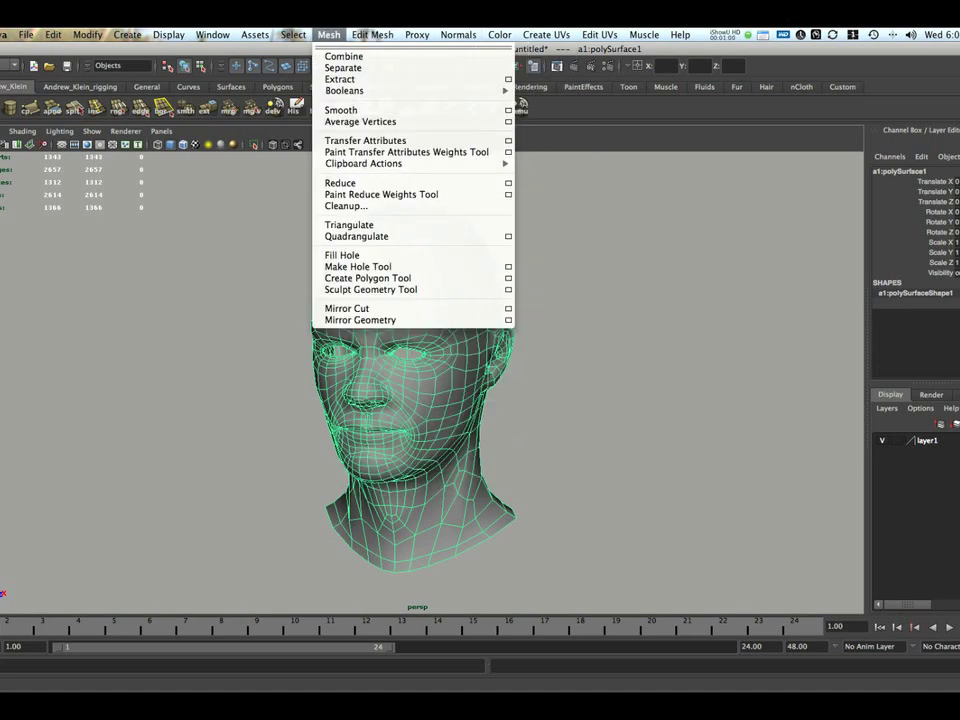
{"action": "left_click", "coordinate": [293, 34]}
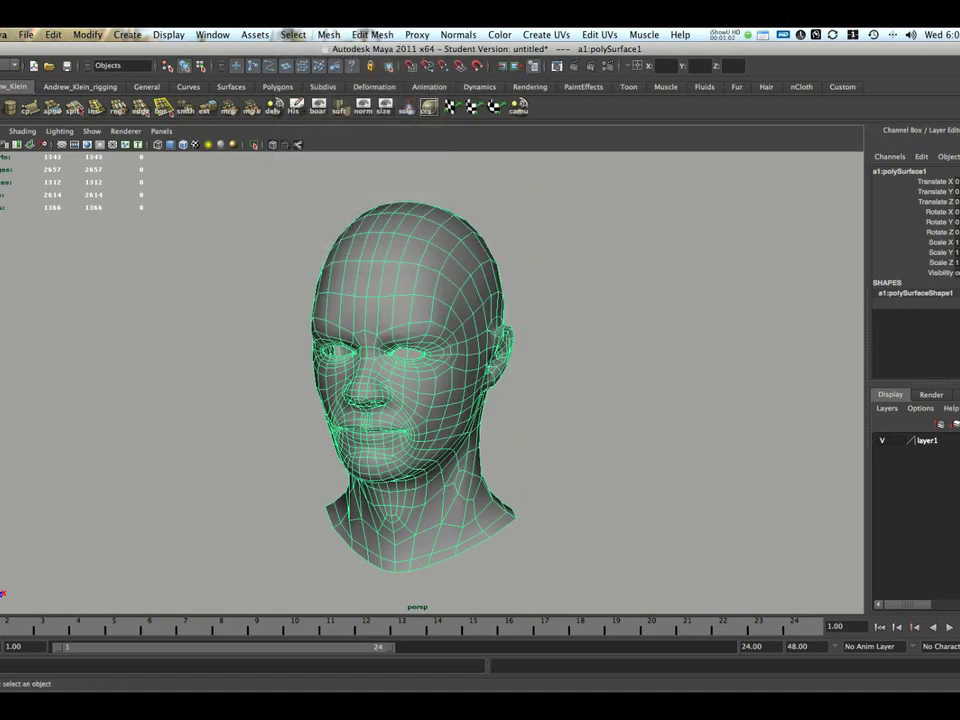
Cut the forehead with the Split Polygon Tool from a lower-row vertex, through an edge point on the row above, to the next row's vertex
{"action": "left_click_drag", "start_coordinate": [440, 390], "coordinate": [398, 383], "text": "alt"}
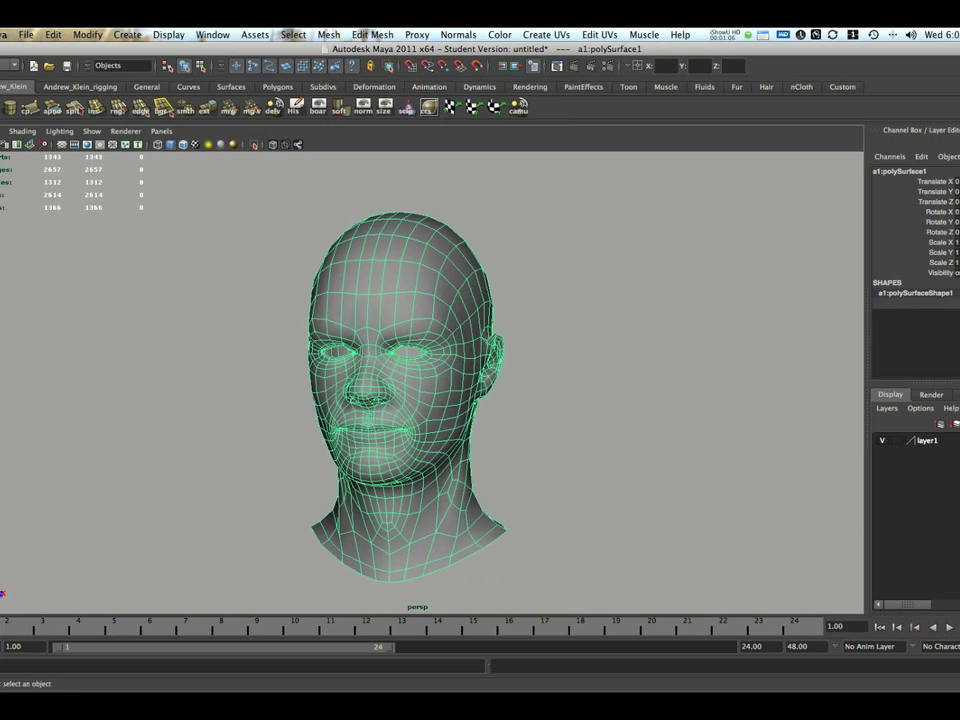
{"action": "right_click_drag", "start_coordinate": [398, 383], "coordinate": [480, 383], "text": "alt"}
{"action": "middle_click_drag", "start_coordinate": [410, 310], "coordinate": [459, 570], "text": "alt"}
{"action": "right_click_drag", "start_coordinate": [440, 420], "coordinate": [480, 420], "text": "alt"}
{"action": "left_click_drag", "start_coordinate": [450, 390], "coordinate": [436, 425], "text": "alt"}
{"action": "right_click_drag", "start_coordinate": [440, 420], "coordinate": [480, 420], "text": "alt"}
{"action": "middle_click_drag", "start_coordinate": [470, 400], "coordinate": [416, 387], "text": "alt"}
{"action": "right_click_drag", "start_coordinate": [430, 400], "coordinate": [450, 400], "text": "alt"}
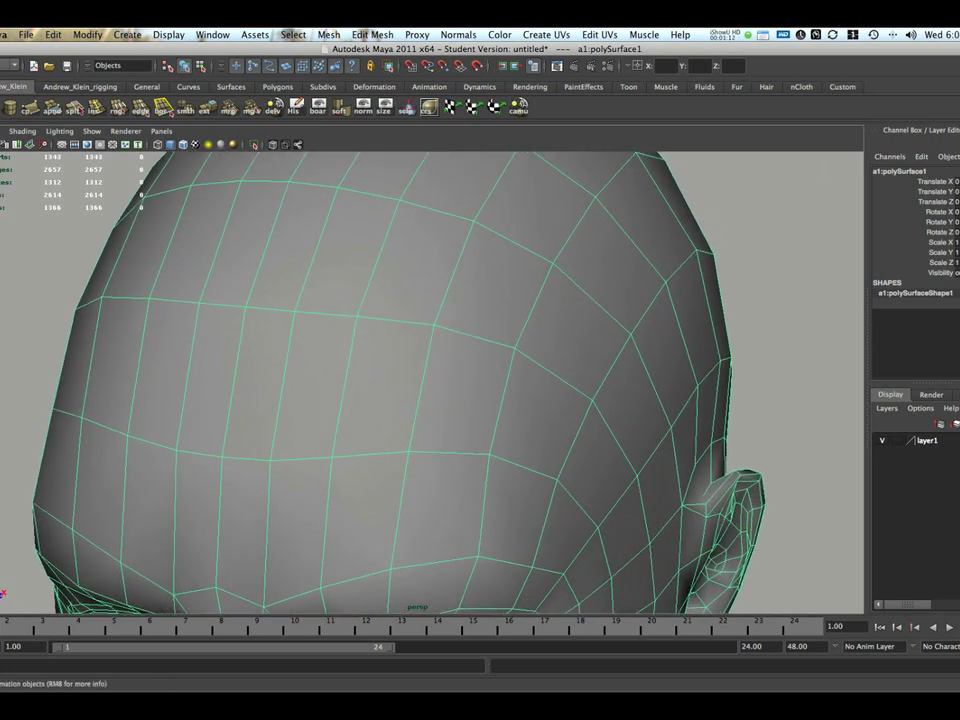
{"action": "left_click", "coordinate": [372, 35]}
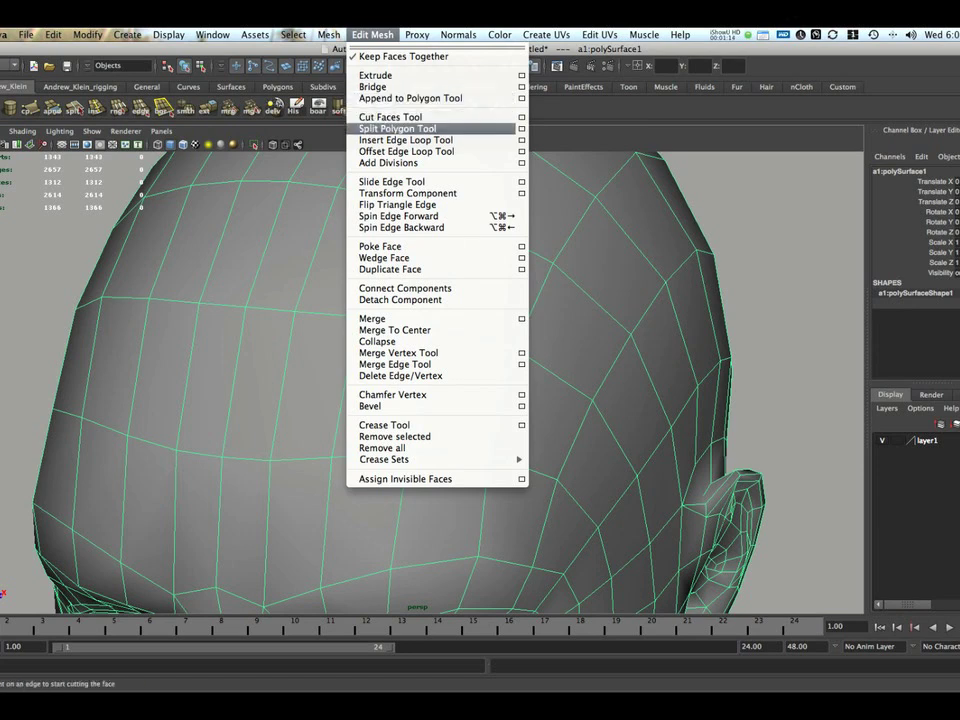
{"action": "left_click", "coordinate": [398, 128]}
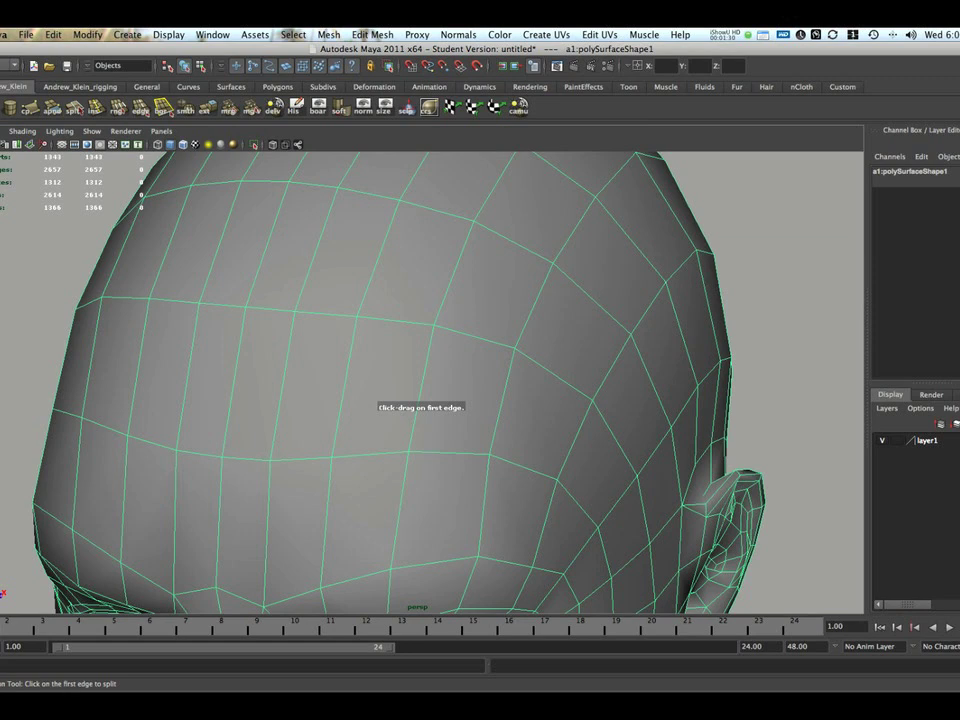
{"action": "left_click_drag", "start_coordinate": [344, 390], "coordinate": [337, 428]}
{"action": "left_click_drag", "start_coordinate": [22, 512], "coordinate": [34, 513]}
{"action": "mouse_move", "coordinate": [332, 457]}
{"action": "left_mouse_down"}
{"action": "mouse_move", "coordinate": [292, 459]}
{"action": "mouse_move", "coordinate": [332, 457]}
{"action": "left_mouse_up"}
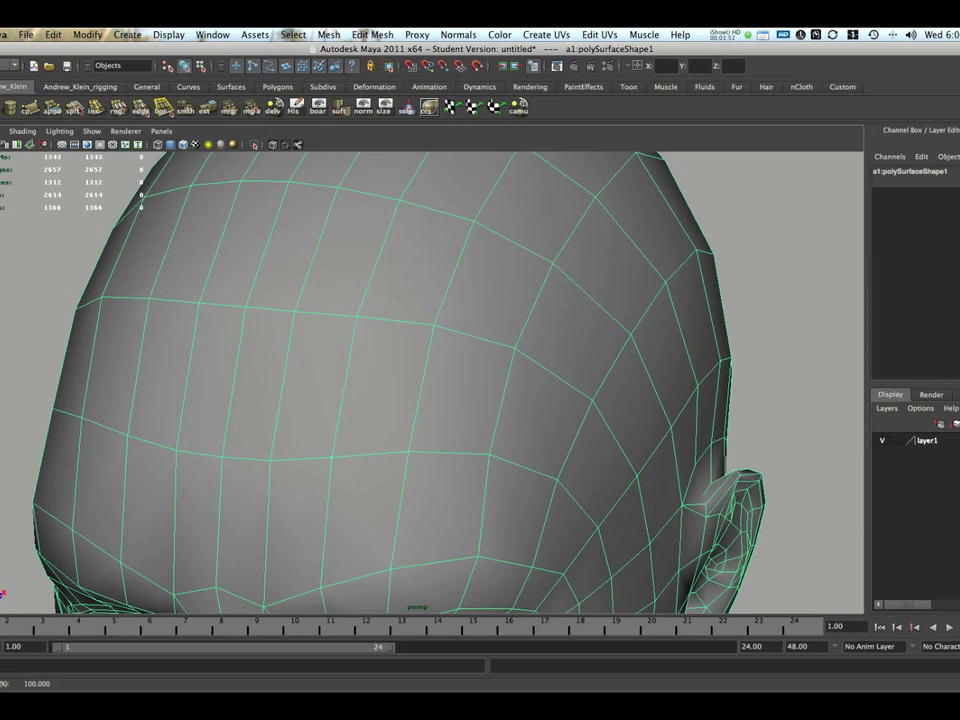
{"action": "left_click", "coordinate": [332, 457]}
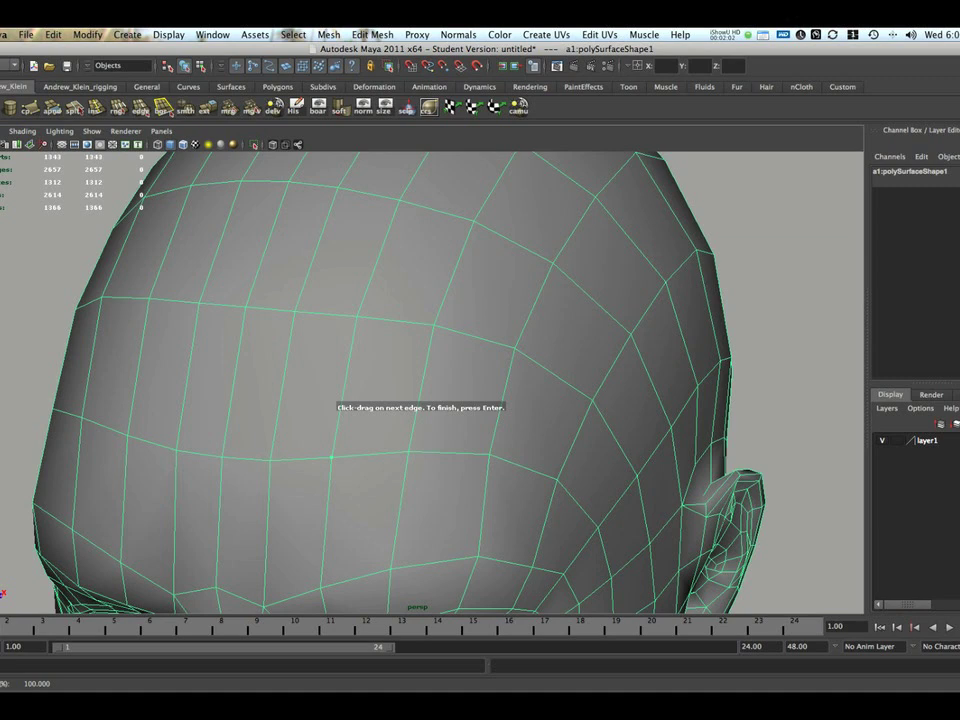
{"action": "left_click_drag", "start_coordinate": [382, 320], "coordinate": [402, 322]}
{"action": "middle_click_drag", "start_coordinate": [402, 322], "coordinate": [402, 340], "text": "alt"}
{"action": "left_click_drag", "start_coordinate": [402, 340], "coordinate": [406, 362], "text": "alt"}
{"action": "middle_click_drag", "start_coordinate": [406, 362], "coordinate": [406, 389], "text": "alt"}
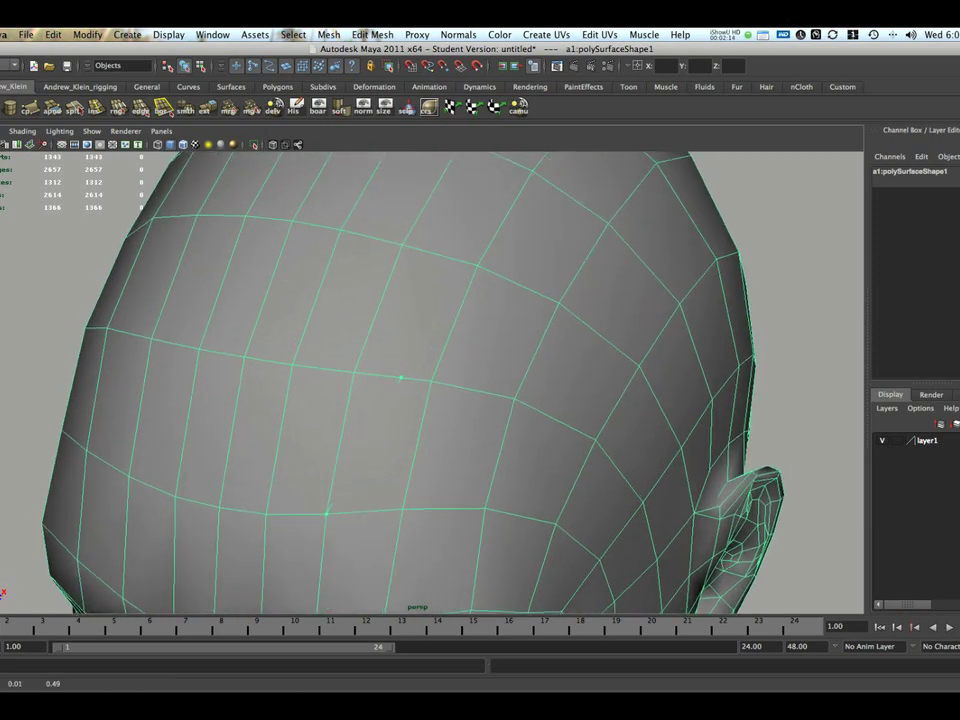
{"action": "left_click_drag", "start_coordinate": [378, 309], "coordinate": [401, 245]}
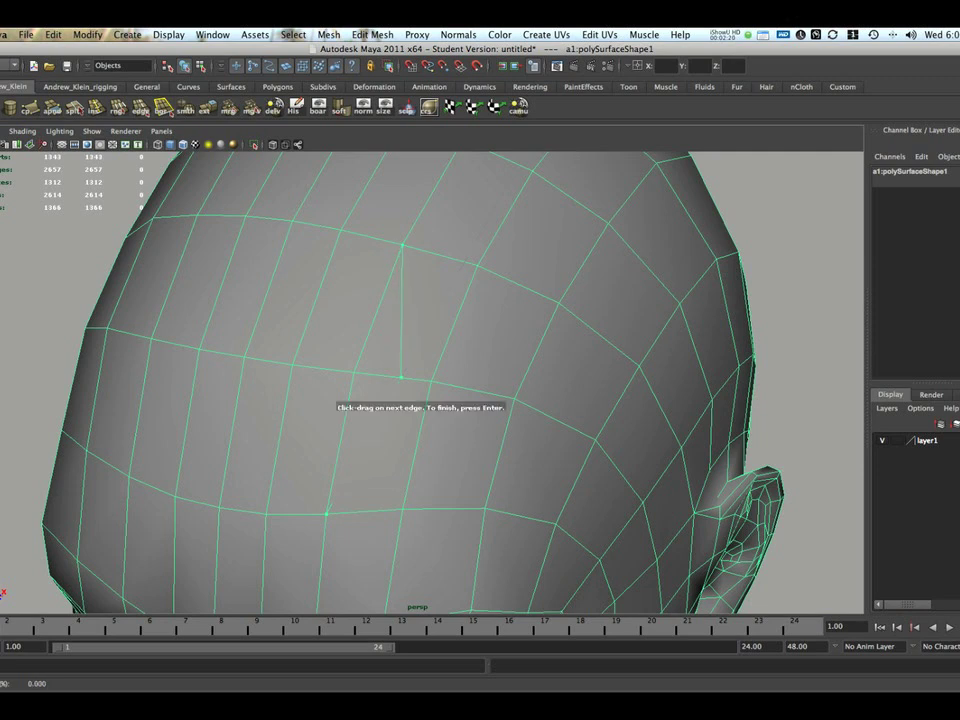
{"action": "key", "text": "Return"}
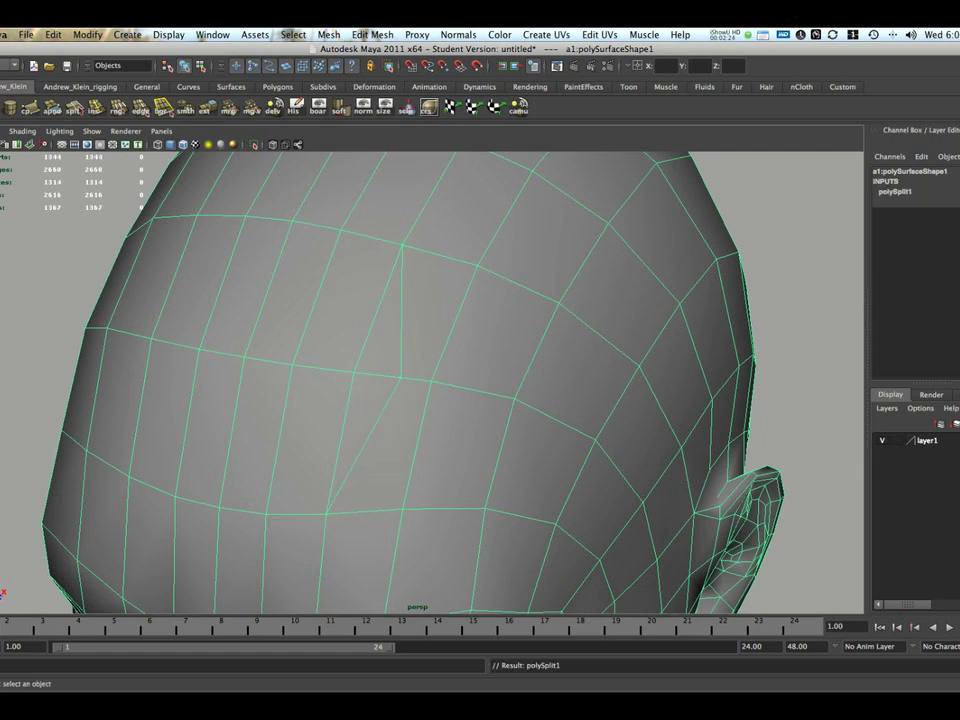
Split the neighbouring forehead quad diagonally with the Split Polygon Tool, starting from the upper end vertex of the first cut
{"action": "left_click_drag", "start_coordinate": [432, 382], "coordinate": [418, 372], "text": "alt"}
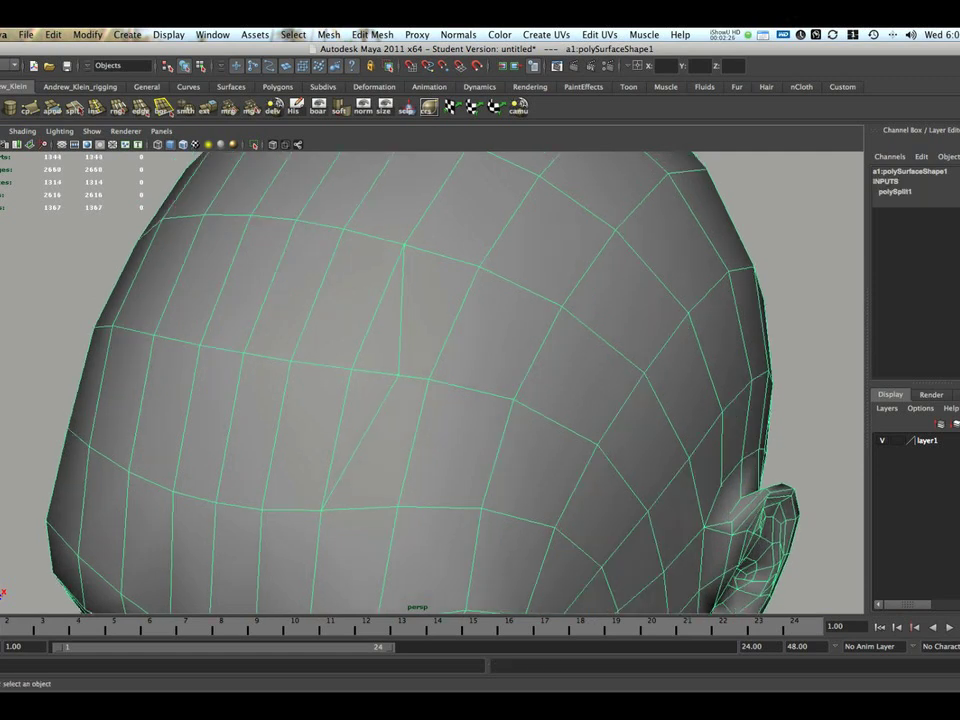
{"action": "right_click_drag", "start_coordinate": [429, 311], "coordinate": [429, 338]}
{"action": "right_click_drag", "start_coordinate": [444, 290], "coordinate": [470, 280]}
{"action": "left_click", "coordinate": [73, 107]}
{"action": "left_click_drag", "start_coordinate": [420, 390], "coordinate": [458, 406], "text": "alt"}
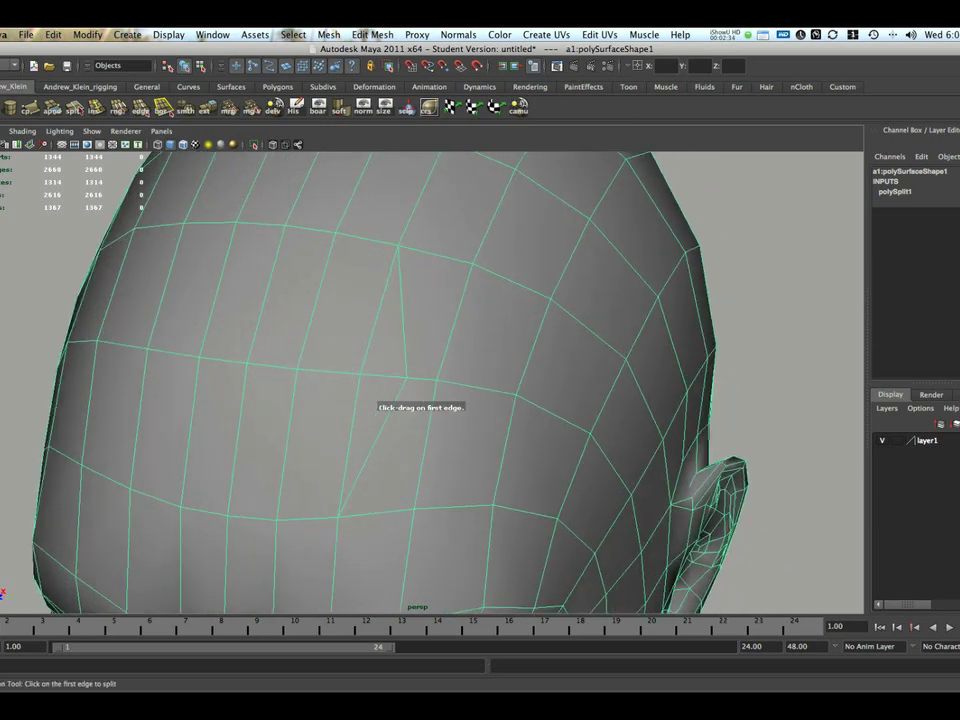
{"action": "left_click", "coordinate": [397, 245]}
{"action": "left_click", "coordinate": [297, 368]}
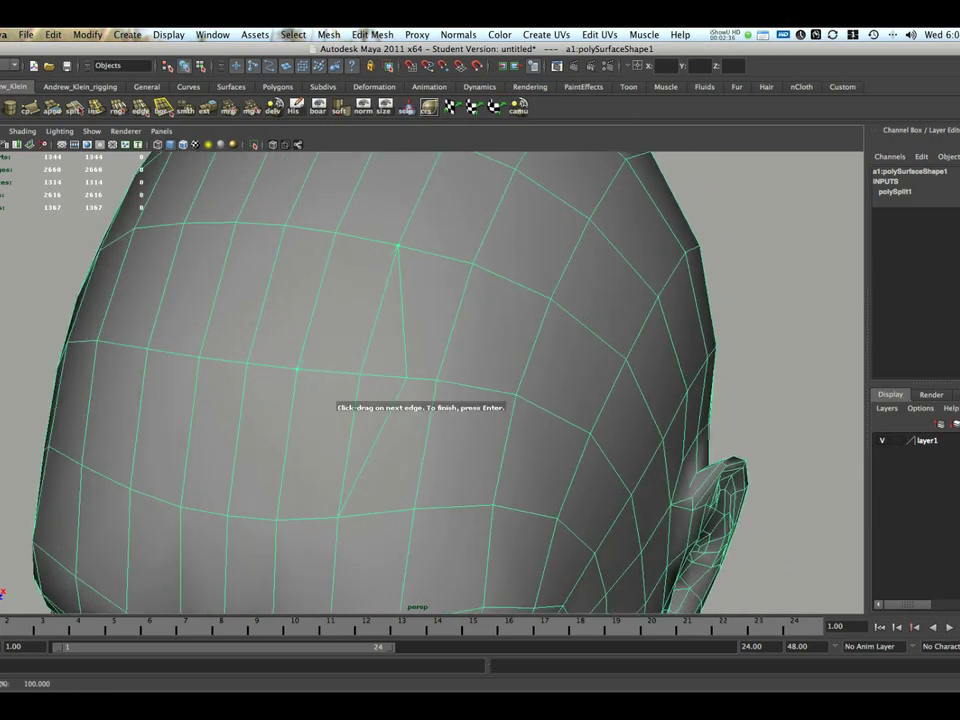
{"action": "key", "text": "Return"}
{"action": "left_click_drag", "start_coordinate": [400, 380], "coordinate": [330, 355], "text": "alt"}
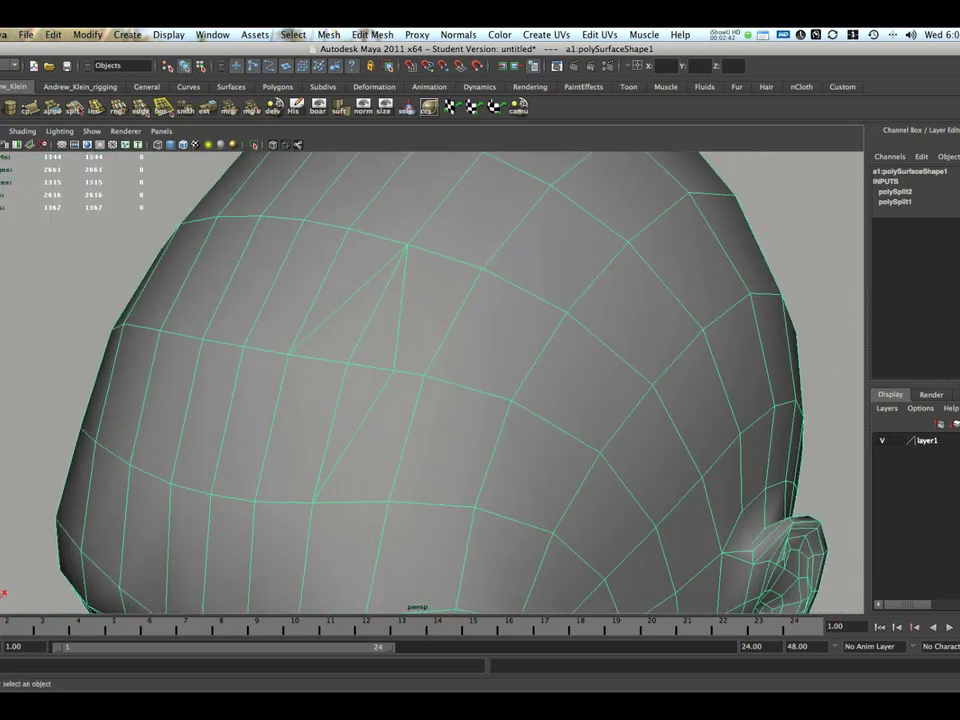
Select the new diagonal edge on the forehead and apply Spin Edge Forward to it
{"action": "mouse_move", "coordinate": [460, 385]}
{"action": "left_mouse_down", "text": "alt"}
{"action": "mouse_move", "coordinate": [495, 382]}
{"action": "mouse_move", "coordinate": [472, 405]}
{"action": "mouse_move", "coordinate": [458, 383]}
{"action": "left_mouse_up", "text": "alt"}
{"action": "left_click_drag", "start_coordinate": [389, 304], "coordinate": [384, 311], "text": "alt"}
{"action": "right_click_drag", "start_coordinate": [384, 311], "coordinate": [383, 282]}
{"action": "left_click", "coordinate": [378, 299]}
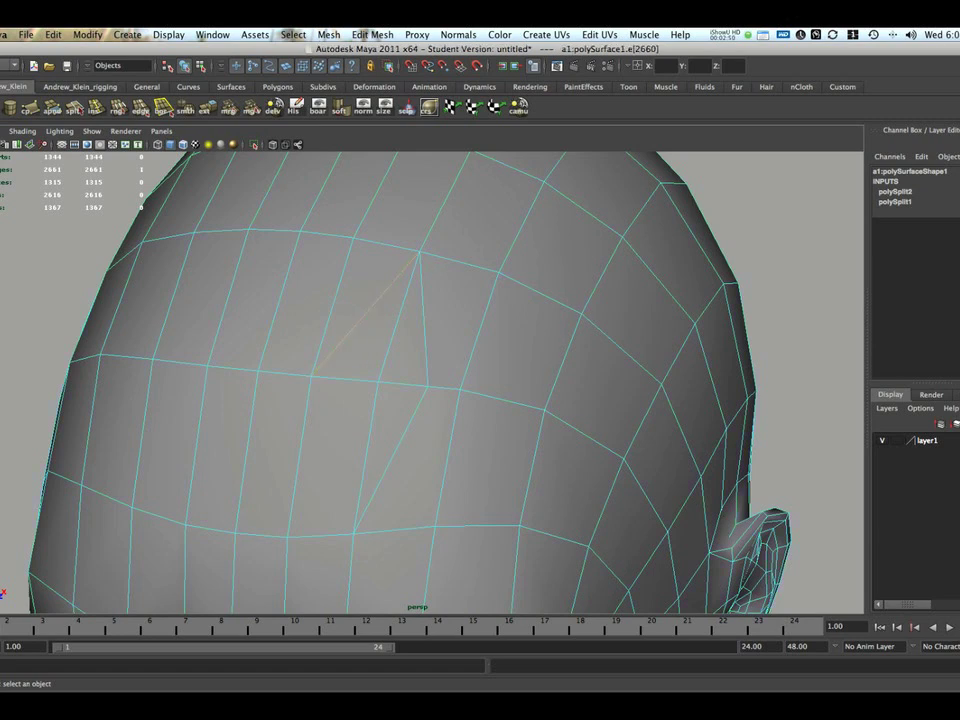
{"action": "left_click_drag", "start_coordinate": [378, 299], "coordinate": [358, 296], "text": "alt"}
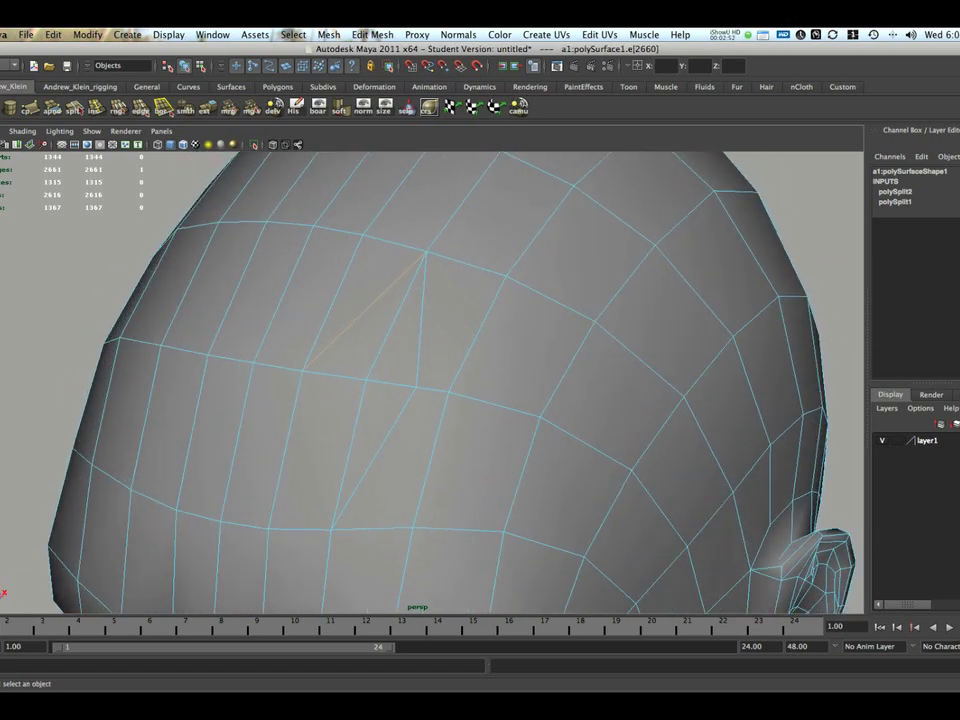
{"action": "right_click_drag", "start_coordinate": [372, 316], "coordinate": [373, 289]}
{"action": "left_click", "coordinate": [371, 34]}
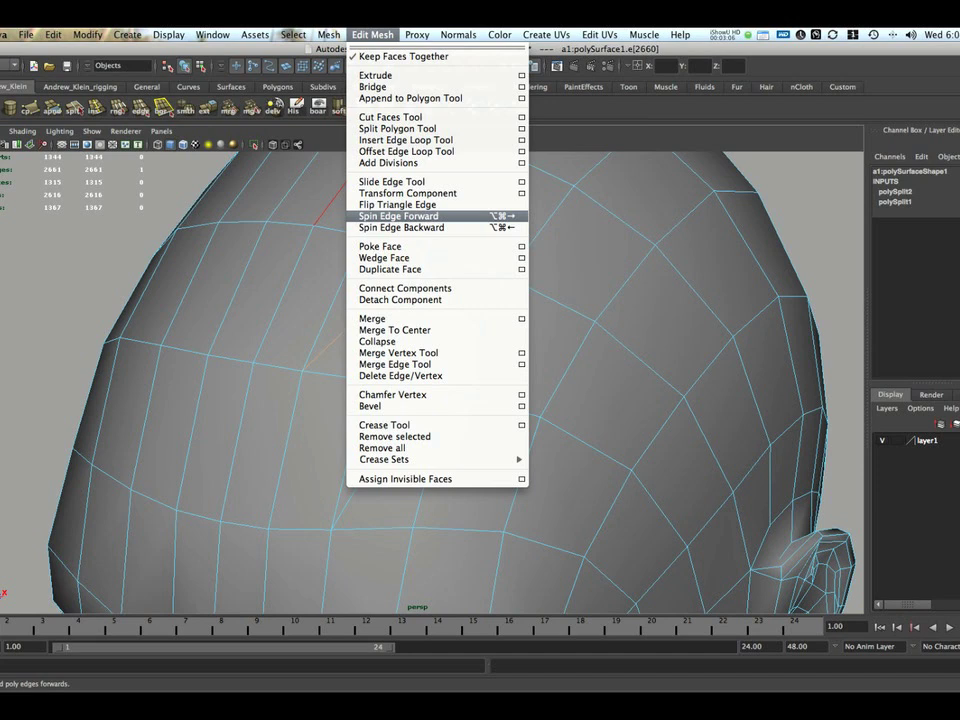
{"action": "left_click", "coordinate": [398, 216]}
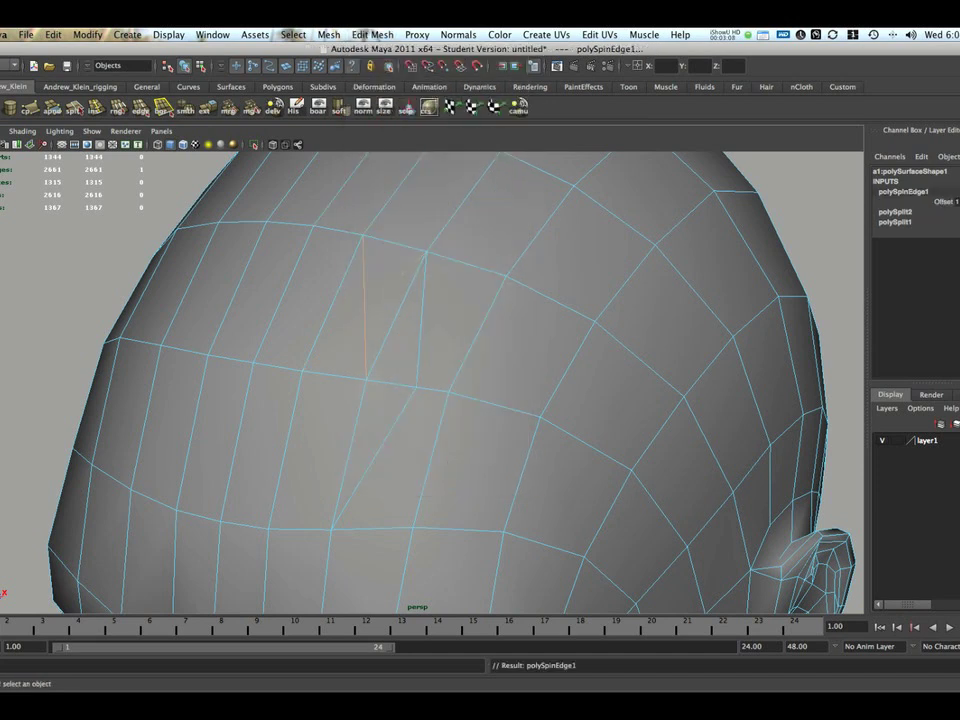
Delete the forehead edge lying between the spun edge and the upper part of the first cut
{"action": "left_click_drag", "start_coordinate": [400, 350], "coordinate": [535, 335], "text": "alt"}
{"action": "left_click_drag", "start_coordinate": [400, 350], "coordinate": [395, 325], "text": "alt"}
{"action": "left_click", "coordinate": [400, 316]}
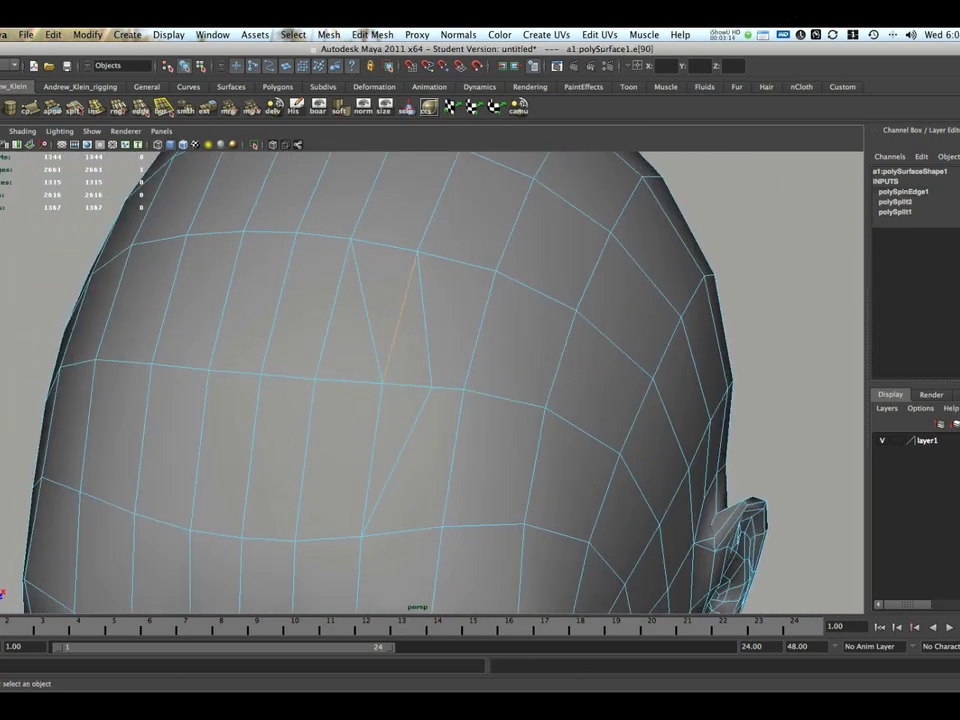
{"action": "left_click_drag", "start_coordinate": [480, 380], "coordinate": [400, 380], "text": "alt"}
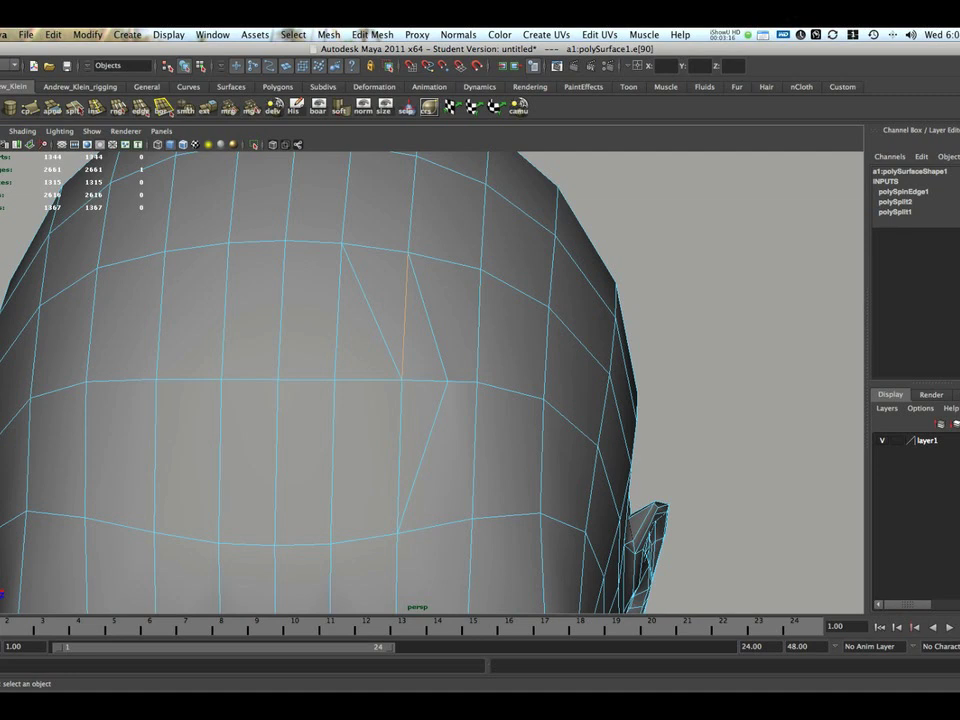
{"action": "key", "text": "Delete"}
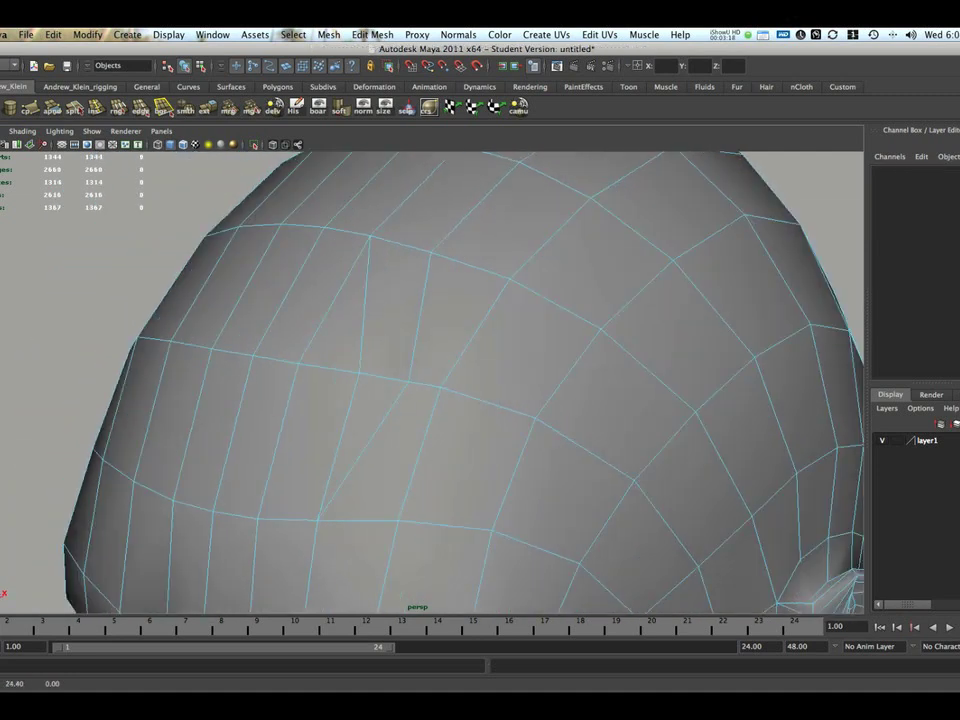
Activate the Insert Edge Loop Tool and display its tool settings
{"action": "left_click_drag", "start_coordinate": [430, 380], "coordinate": [560, 360], "text": "alt"}
{"action": "right_click_drag", "start_coordinate": [560, 360], "coordinate": [450, 370], "text": "alt"}
{"action": "middle_click_drag", "start_coordinate": [437, 303], "coordinate": [405, 307], "text": "alt"}
{"action": "left_click_drag", "start_coordinate": [405, 307], "coordinate": [584, 303], "text": "alt"}
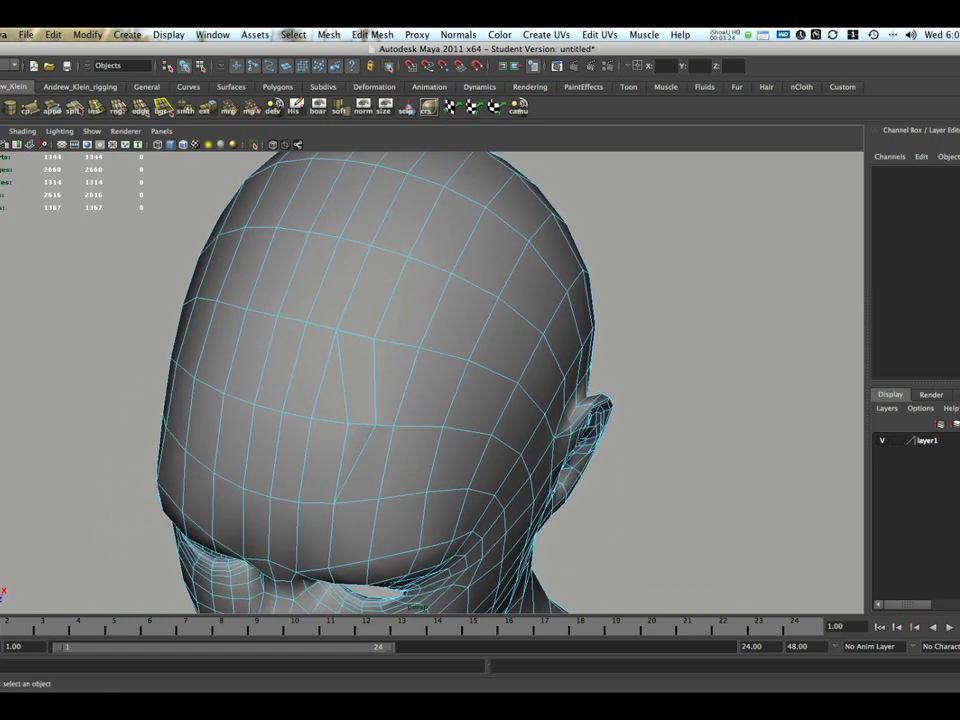
{"action": "left_click_drag", "start_coordinate": [305, 460], "coordinate": [395, 408], "text": "alt"}
{"action": "right_click_drag", "start_coordinate": [395, 408], "coordinate": [415, 405], "text": "alt"}
{"action": "middle_click_drag", "start_coordinate": [415, 405], "coordinate": [429, 436], "text": "alt"}
{"action": "left_click_drag", "start_coordinate": [429, 436], "coordinate": [312, 512], "text": "alt"}
{"action": "left_click", "coordinate": [373, 35]}
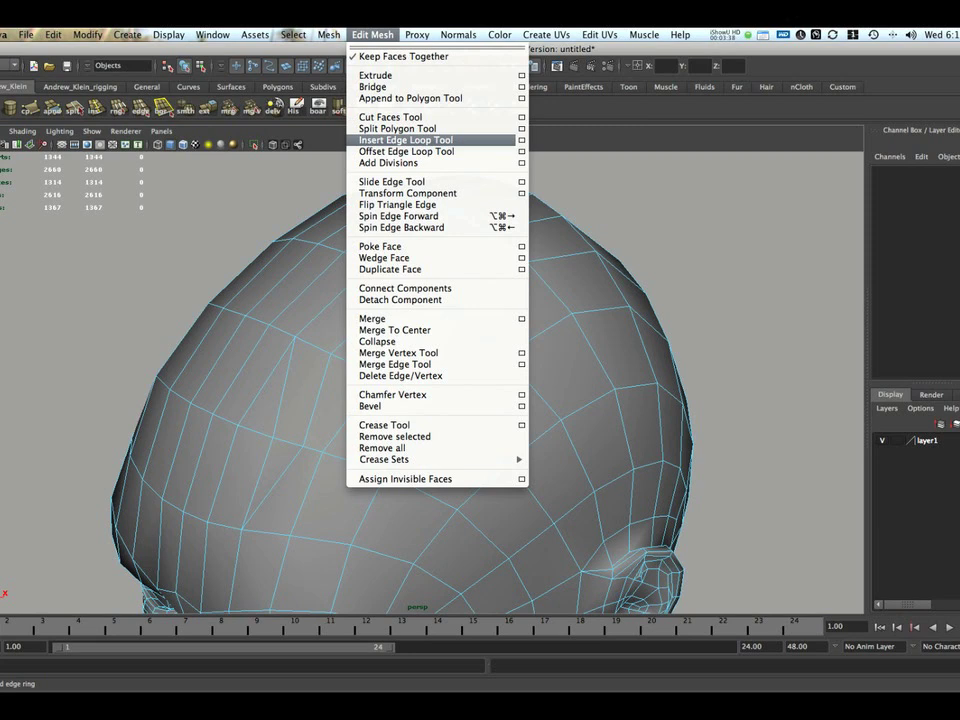
{"action": "left_click", "coordinate": [406, 140]}
{"action": "middle_click_drag", "start_coordinate": [420, 420], "coordinate": [420, 382], "text": "alt"}
{"action": "right_click_drag", "start_coordinate": [420, 382], "coordinate": [460, 382], "text": "alt"}
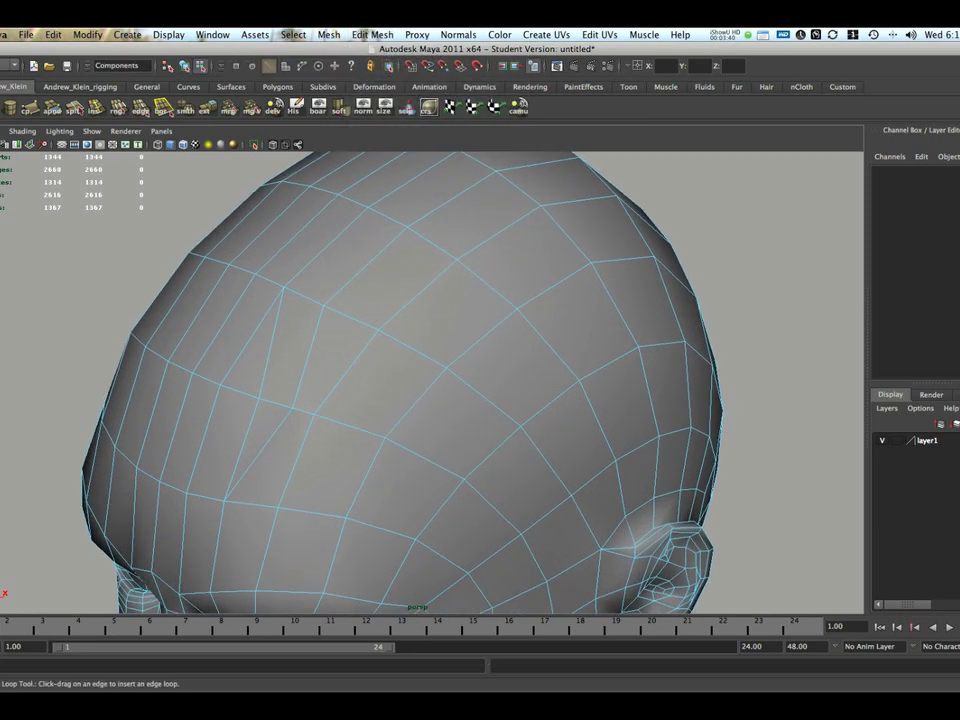
{"action": "left_click", "coordinate": [958, 66]}
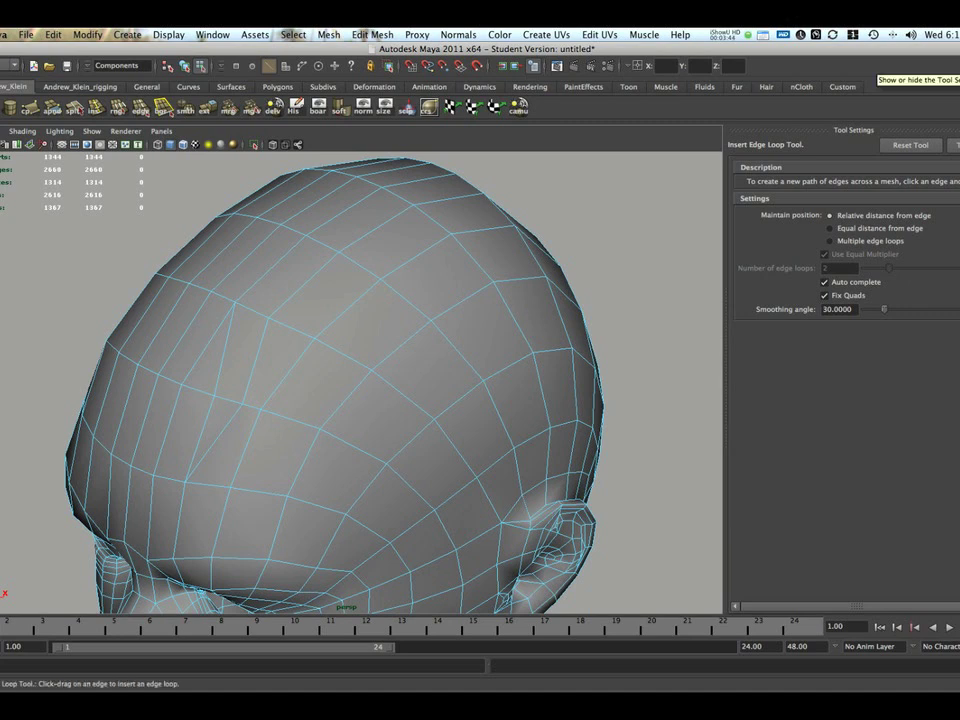
Insert an edge loop around the eye socket, just inside its outermost ring of edges
{"action": "left_click_drag", "start_coordinate": [360, 390], "coordinate": [422, 346], "text": "alt"}
{"action": "left_click_drag", "start_coordinate": [422, 400], "coordinate": [410, 300], "text": "alt"}
{"action": "middle_click_drag", "start_coordinate": [410, 400], "coordinate": [452, 258], "text": "alt"}
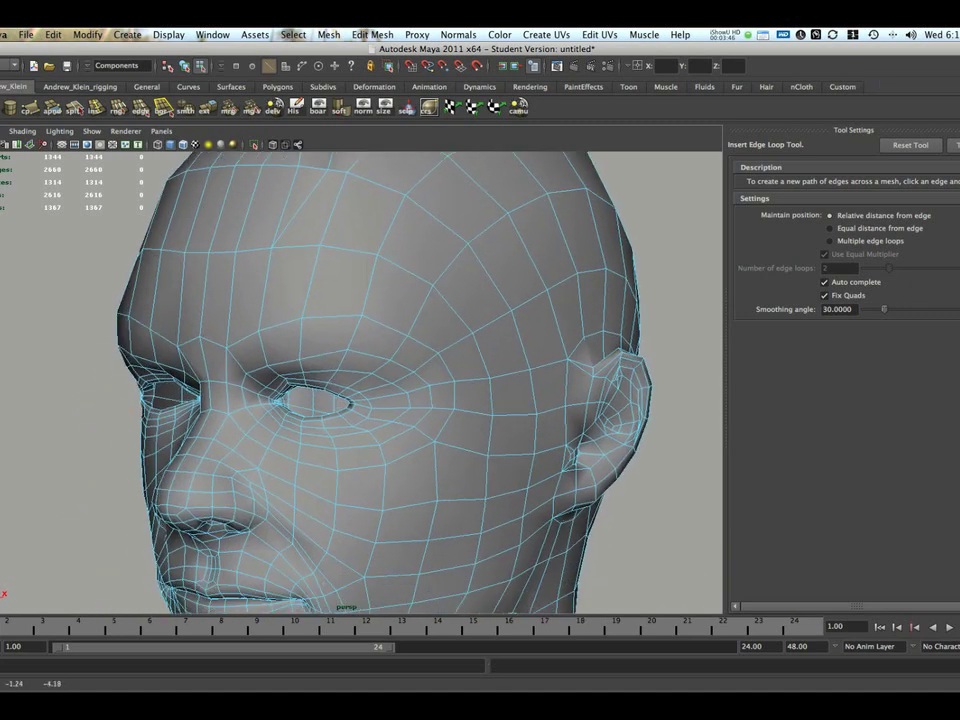
{"action": "right_click_drag", "start_coordinate": [400, 330], "coordinate": [460, 330], "text": "alt"}
{"action": "left_click_drag", "start_coordinate": [440, 345], "coordinate": [450, 335], "text": "alt"}
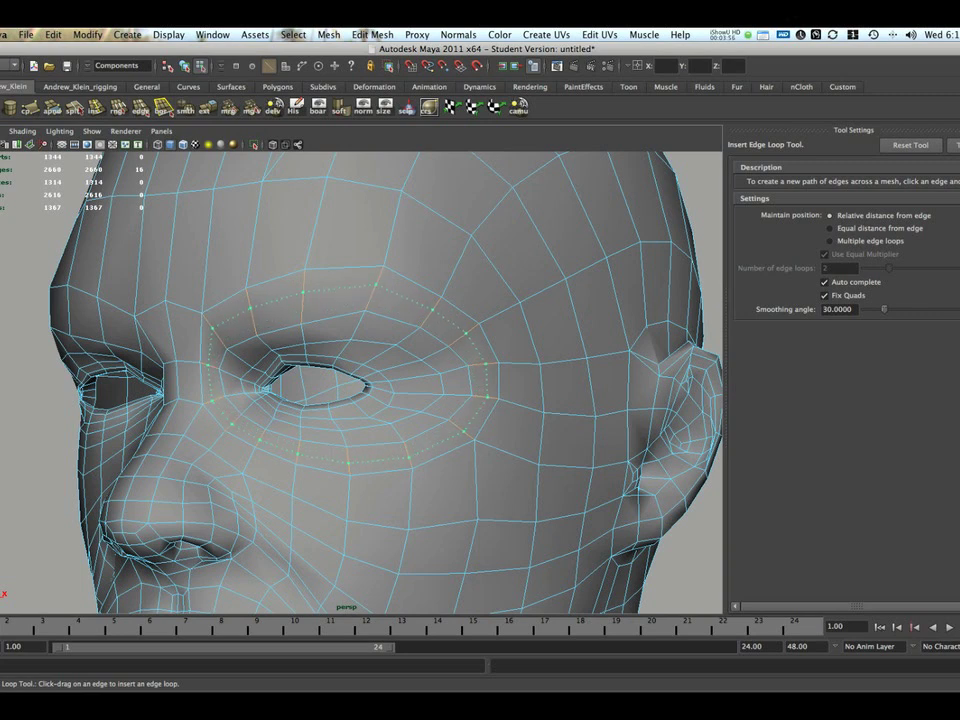
{"action": "left_click_drag", "start_coordinate": [348, 455], "coordinate": [348, 450]}
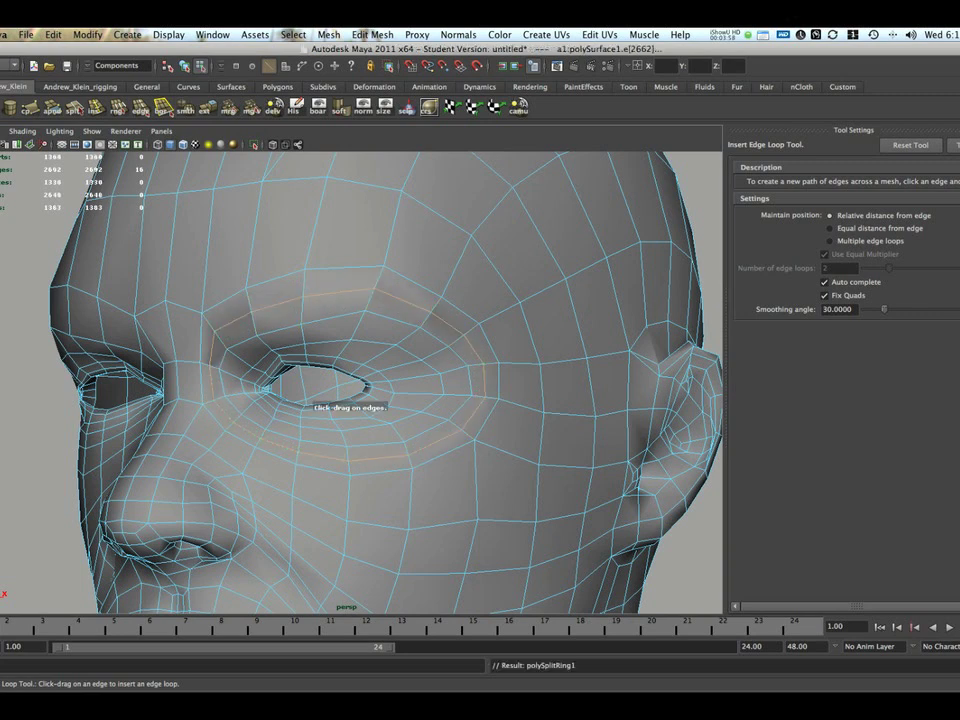
Insert further edge loops on the head, including one running vertically down the back of the skull beside the centre line
{"action": "scroll", "coordinate": [335, 392], "scroll_direction": "down", "scroll_amount": 5}
{"action": "left_click_drag", "start_coordinate": [345, 395], "coordinate": [225, 400], "text": "alt"}
{"action": "middle_click_drag", "start_coordinate": [225, 400], "coordinate": [215, 368], "text": "alt"}
{"action": "left_click_drag", "start_coordinate": [358, 381], "coordinate": [165, 390]}
{"action": "scroll", "coordinate": [348, 392], "scroll_direction": "down", "scroll_amount": 5}
{"action": "left_click_drag", "start_coordinate": [354, 394], "coordinate": [356, 394]}
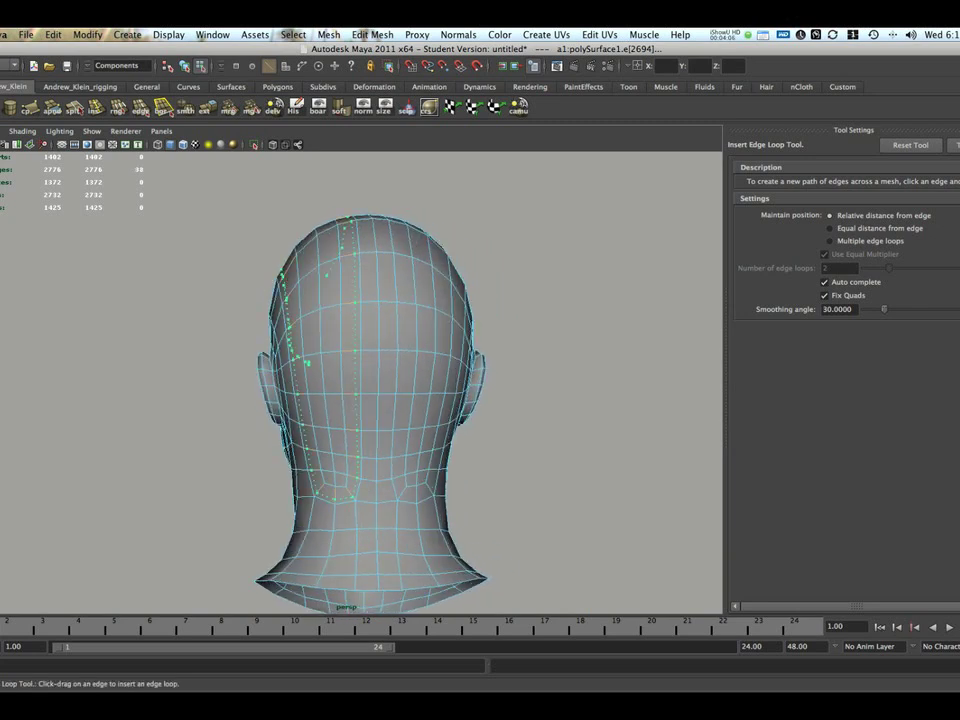
Examine the path of the new edge loop around the re-cut faces on the forehead
{"action": "left_click_drag", "start_coordinate": [305, 362], "coordinate": [520, 391]}
{"action": "right_click_drag", "start_coordinate": [445, 390], "coordinate": [520, 390], "text": "alt"}
{"action": "left_click_drag", "start_coordinate": [520, 390], "coordinate": [535, 415], "text": "alt"}
{"action": "middle_click_drag", "start_coordinate": [400, 330], "coordinate": [405, 430], "text": "alt"}
{"action": "right_click_drag", "start_coordinate": [405, 430], "coordinate": [550, 430], "text": "alt"}
{"action": "left_click_drag", "start_coordinate": [400, 400], "coordinate": [475, 385], "text": "alt"}
{"action": "right_click_drag", "start_coordinate": [420, 390], "coordinate": [530, 390], "text": "alt"}
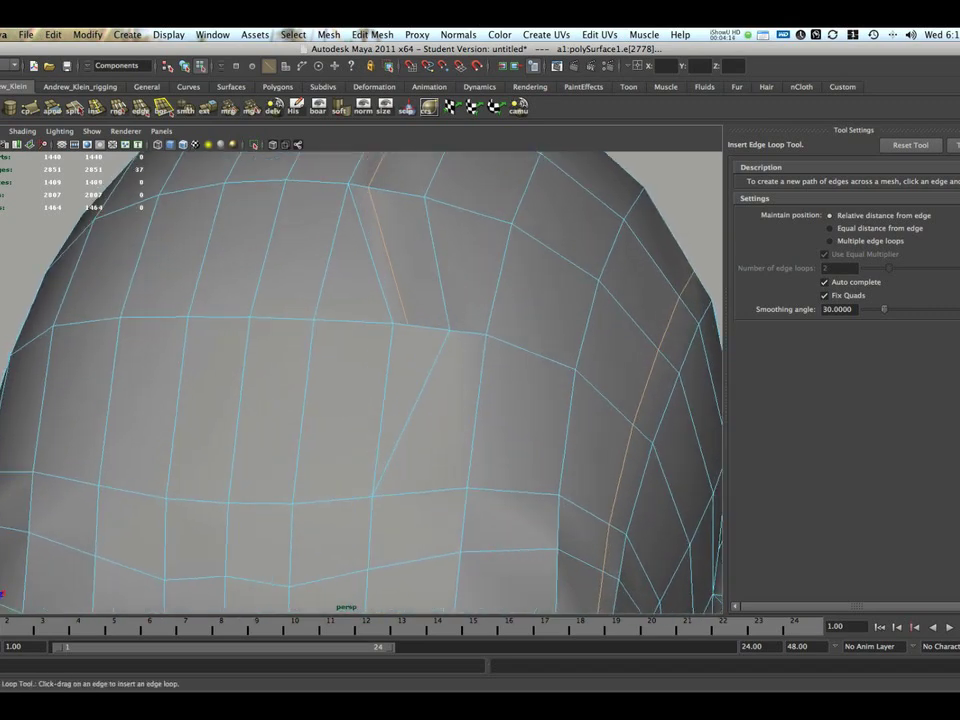
Insert another edge loop through the narrow re-cut faces on the forehead, running back over the skull
{"action": "middle_click_drag", "start_coordinate": [430, 380], "coordinate": [410, 400], "text": "alt"}
{"action": "left_click_drag", "start_coordinate": [410, 400], "coordinate": [378, 438], "text": "alt"}
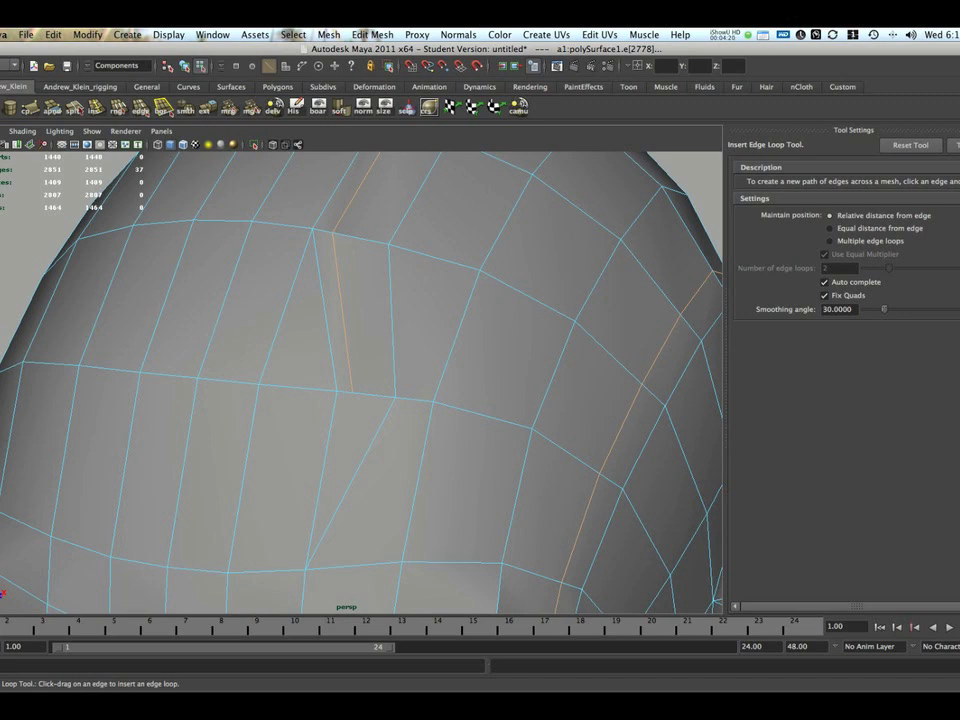
{"action": "left_click_drag", "start_coordinate": [410, 390], "coordinate": [360, 422], "text": "alt"}
{"action": "right_click_drag", "start_coordinate": [400, 410], "coordinate": [295, 410], "text": "alt"}
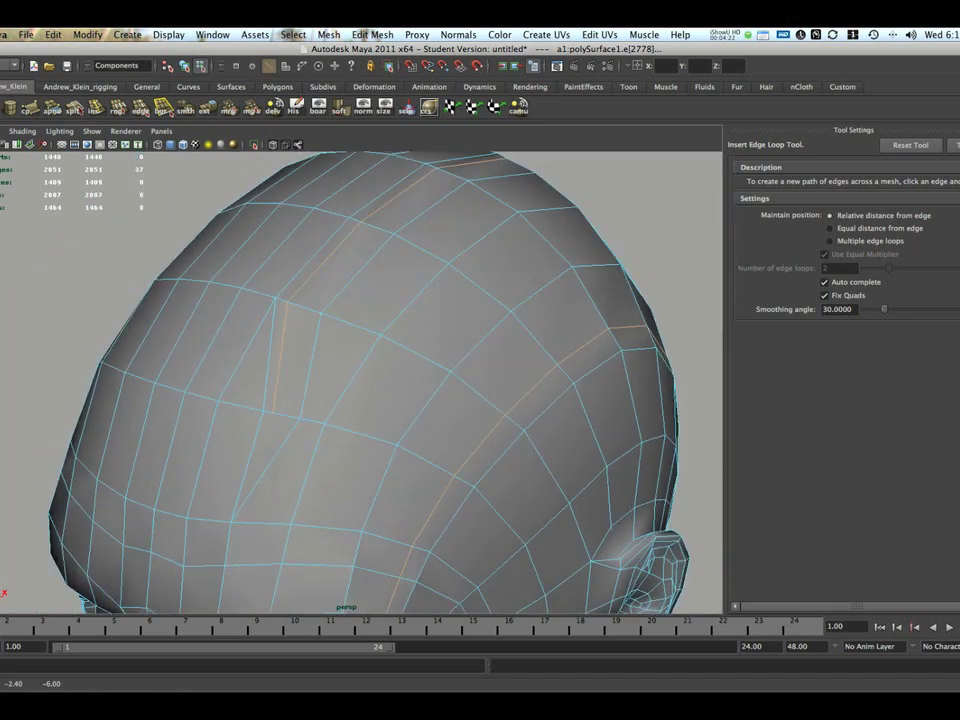
{"action": "mouse_move", "coordinate": [365, 400]}
{"action": "left_mouse_down", "text": "alt"}
{"action": "mouse_move", "coordinate": [380, 374]}
{"action": "mouse_move", "coordinate": [388, 395]}
{"action": "mouse_move", "coordinate": [214, 395]}
{"action": "mouse_move", "coordinate": [374, 395]}
{"action": "left_mouse_up", "text": "alt"}
{"action": "left_click_drag", "start_coordinate": [198, 410], "coordinate": [212, 404], "text": "alt"}
{"action": "mouse_move", "coordinate": [281, 388]}
{"action": "left_mouse_down"}
{"action": "mouse_move", "coordinate": [289, 398]}
{"action": "mouse_move", "coordinate": [258, 428]}
{"action": "mouse_move", "coordinate": [286, 402]}
{"action": "left_mouse_up"}
{"action": "mouse_move", "coordinate": [286, 402]}
{"action": "right_mouse_down", "text": "alt"}
{"action": "mouse_move", "coordinate": [215, 402]}
{"action": "mouse_move", "coordinate": [284, 402]}
{"action": "right_mouse_up", "text": "alt"}
{"action": "left_click_drag", "start_coordinate": [284, 402], "coordinate": [287, 385], "text": "alt"}
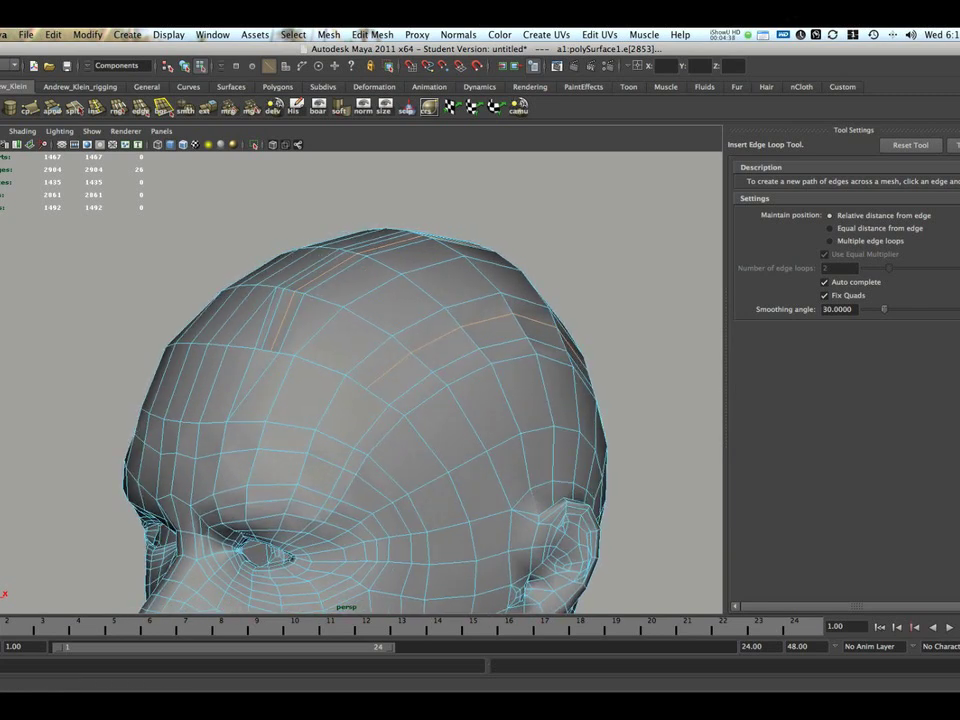
Leave the edge loop tool, return to object mode and select the head mesh
{"action": "key", "text": "q"}
{"action": "right_click", "coordinate": [357, 315]}
{"action": "right_click_drag", "start_coordinate": [357, 315], "coordinate": [415, 300]}
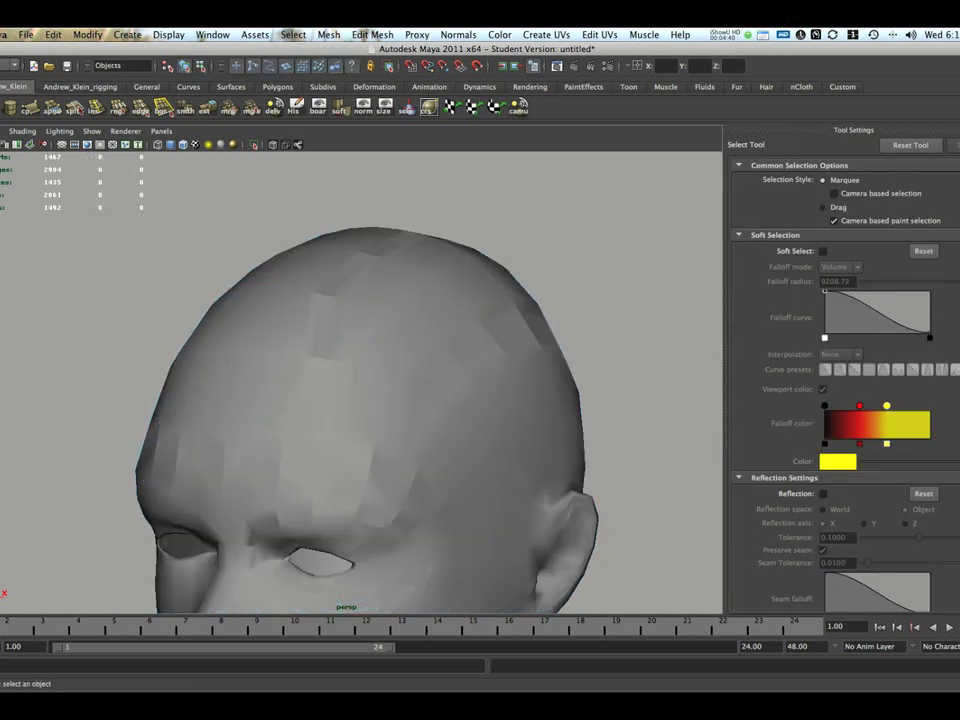
{"action": "left_click_drag", "start_coordinate": [400, 310], "coordinate": [410, 325], "text": "alt"}
{"action": "left_click", "coordinate": [410, 325]}
{"action": "right_click_drag", "start_coordinate": [410, 325], "coordinate": [480, 325], "text": "alt"}
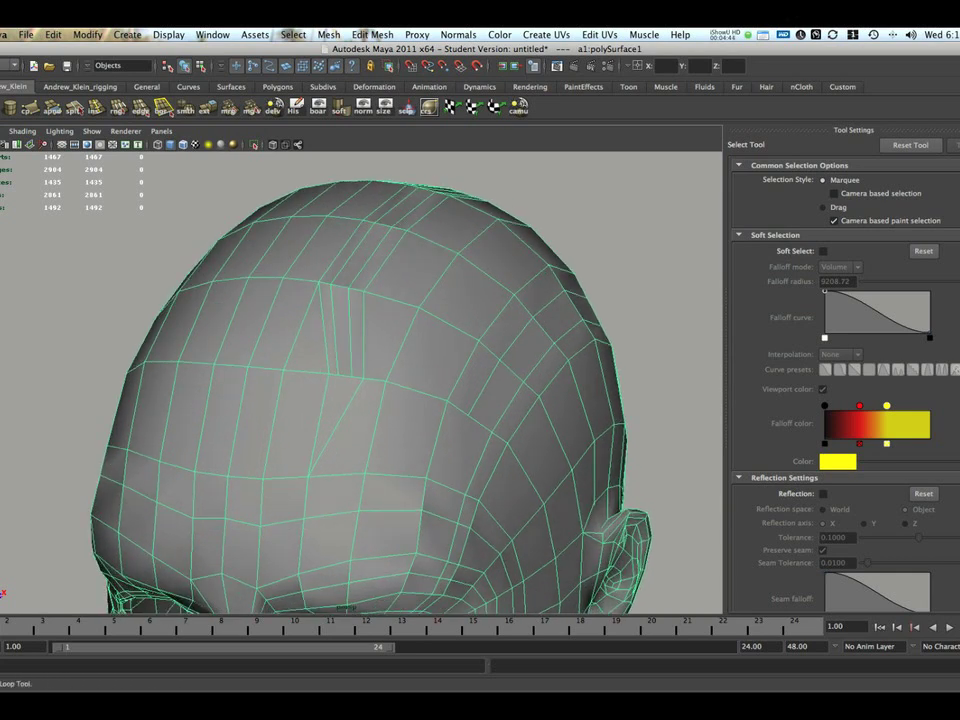
Insert 4 edge loops at once around the eye socket with the Insert Edge Loop Tool's Multiple edge loops option
{"action": "left_click", "coordinate": [95, 107]}
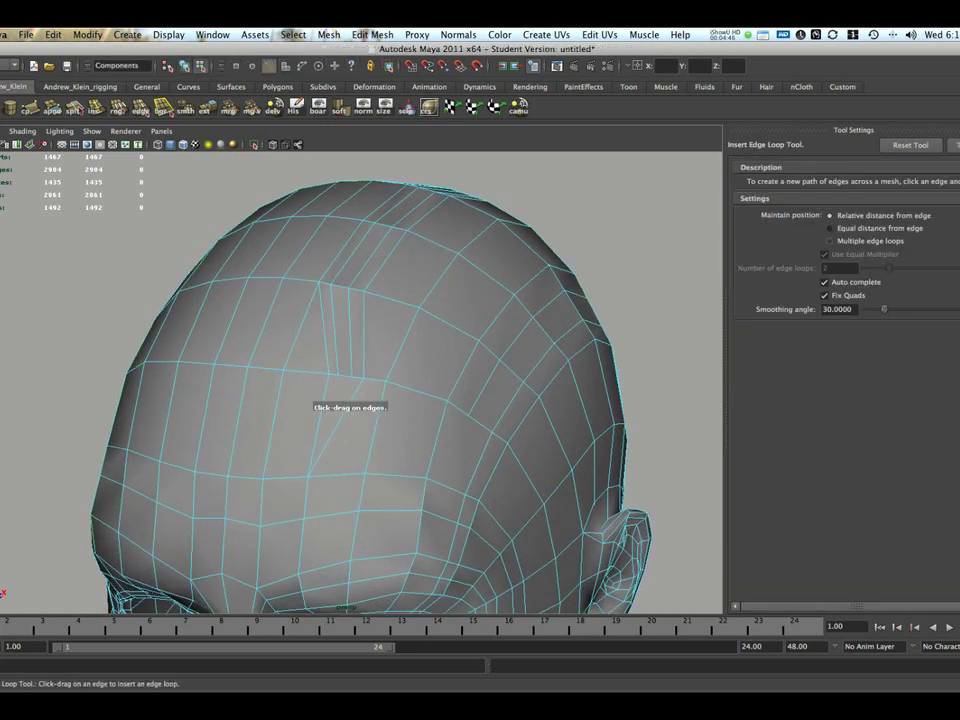
{"action": "left_click", "coordinate": [830, 241]}
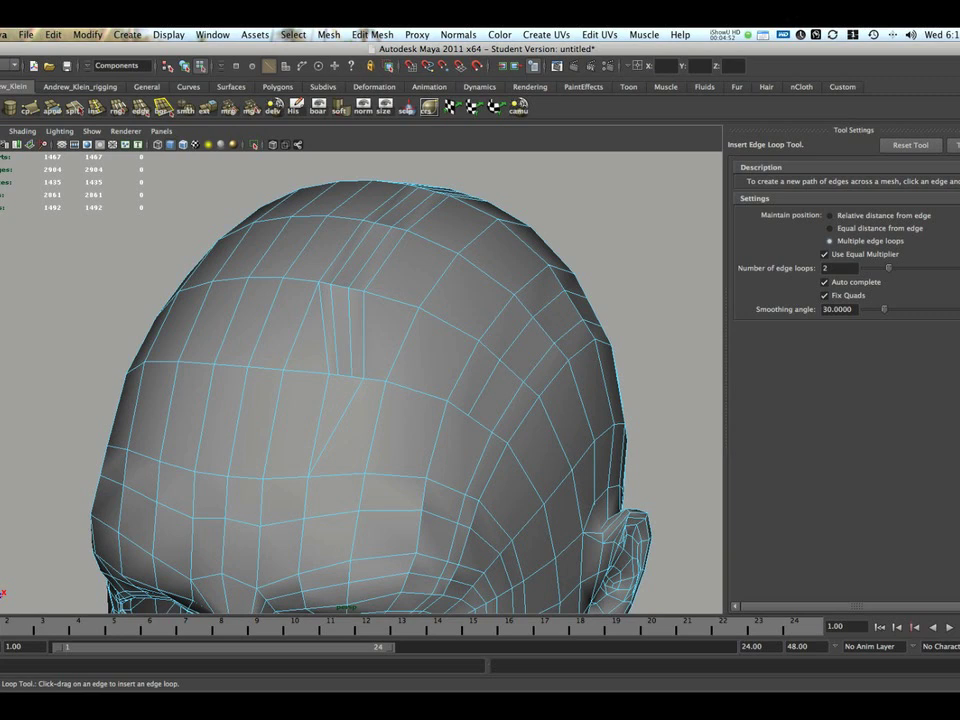
{"action": "left_click_drag", "start_coordinate": [888, 268], "coordinate": [913, 268]}
{"action": "left_click_drag", "start_coordinate": [360, 400], "coordinate": [530, 300], "text": "alt"}
{"action": "right_click_drag", "start_coordinate": [380, 390], "coordinate": [480, 390], "text": "alt"}
{"action": "left_click", "coordinate": [361, 290]}
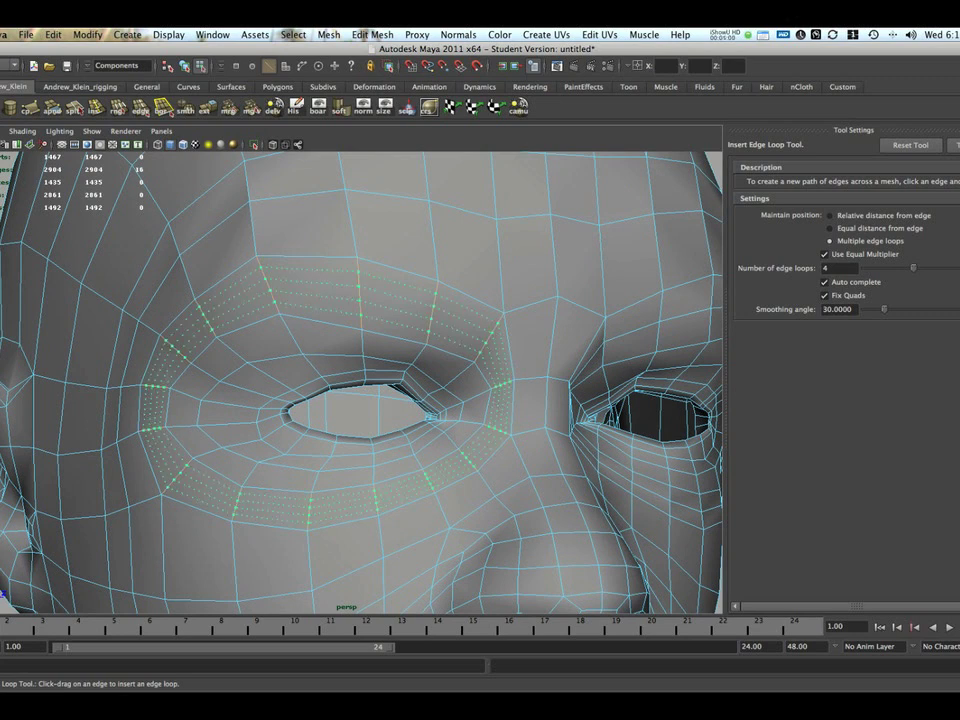
Return to object mode and apply Soften Edge to the whole head mesh
{"action": "right_click_drag", "start_coordinate": [380, 395], "coordinate": [270, 395], "text": "alt"}
{"action": "left_click_drag", "start_coordinate": [400, 390], "coordinate": [235, 445], "text": "alt"}
{"action": "right_click_drag", "start_coordinate": [332, 380], "coordinate": [389, 365]}
{"action": "key", "text": "q"}
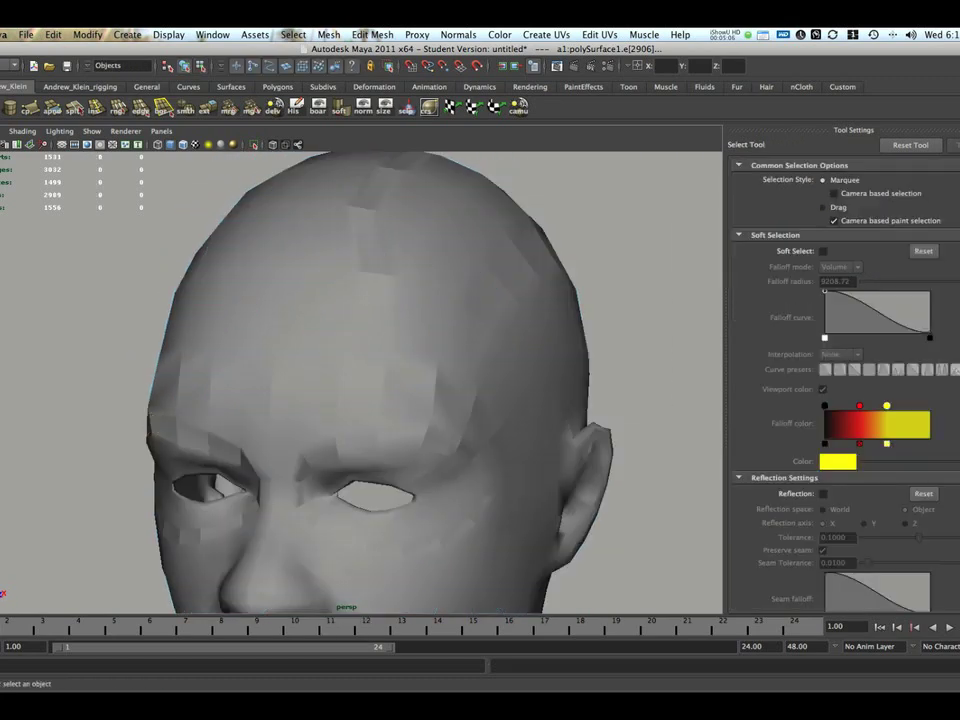
{"action": "left_click_drag", "start_coordinate": [400, 300], "coordinate": [452, 314], "text": "alt"}
{"action": "left_click", "coordinate": [430, 310]}
{"action": "left_click", "coordinate": [458, 35]}
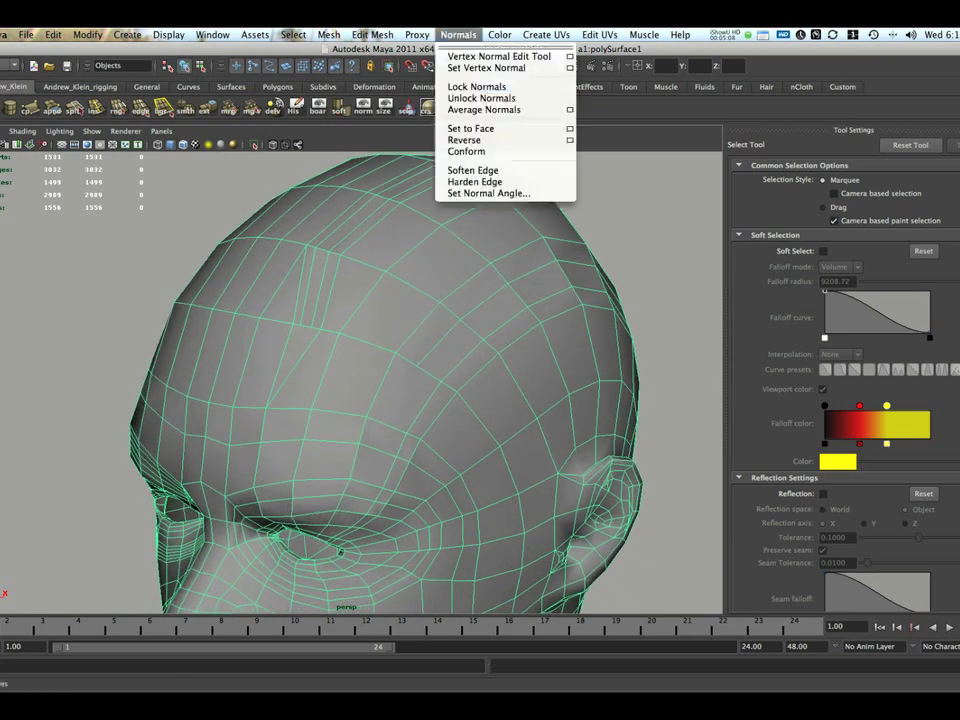
{"action": "left_click", "coordinate": [473, 170]}
Examine the shading of the head from several sides, with the mesh deselected and selected
{"action": "left_click_drag", "start_coordinate": [420, 330], "coordinate": [590, 260], "text": "alt"}
{"action": "left_click", "coordinate": [610, 260]}
{"action": "left_click_drag", "start_coordinate": [520, 320], "coordinate": [310, 390], "text": "alt"}
{"action": "left_click", "coordinate": [350, 380]}
{"action": "middle_click_drag", "start_coordinate": [350, 380], "coordinate": [350, 402], "text": "alt"}
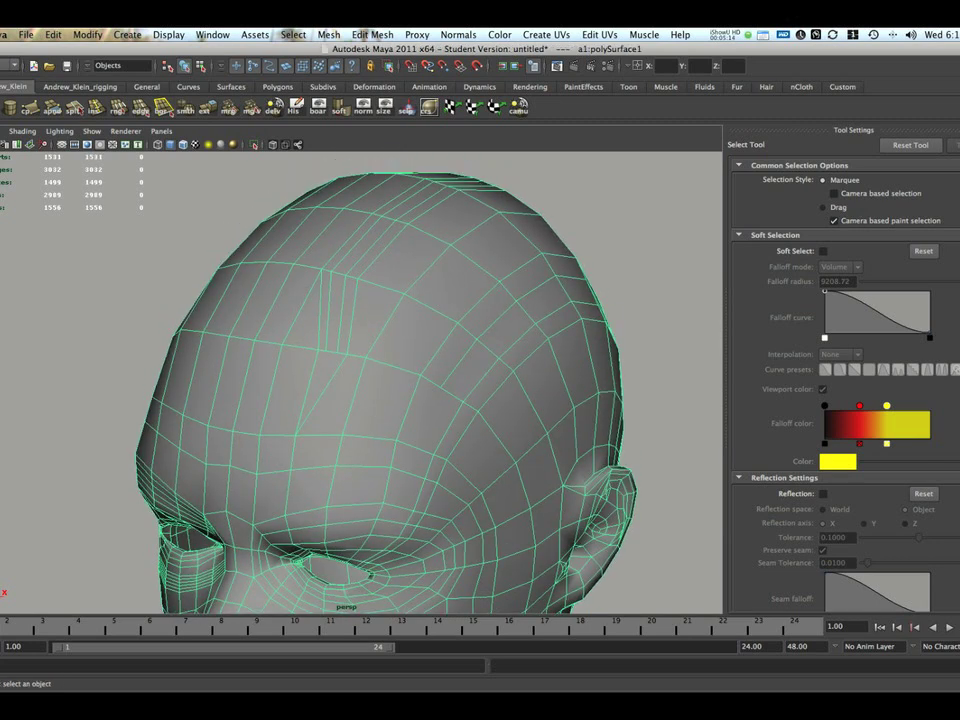
{"action": "left_click_drag", "start_coordinate": [430, 390], "coordinate": [292, 402], "text": "alt"}
{"action": "right_click_drag", "start_coordinate": [300, 400], "coordinate": [335, 400], "text": "alt"}
{"action": "left_click_drag", "start_coordinate": [335, 400], "coordinate": [575, 355], "text": "alt"}
Select the outermost of the newly inserted edge loops around the eye socket and delete it with a plain delete
{"action": "left_click_drag", "start_coordinate": [350, 380], "coordinate": [465, 375], "text": "alt"}
{"action": "middle_click_drag", "start_coordinate": [400, 440], "coordinate": [405, 380], "text": "alt"}
{"action": "right_click_drag", "start_coordinate": [350, 390], "coordinate": [430, 390], "text": "alt"}
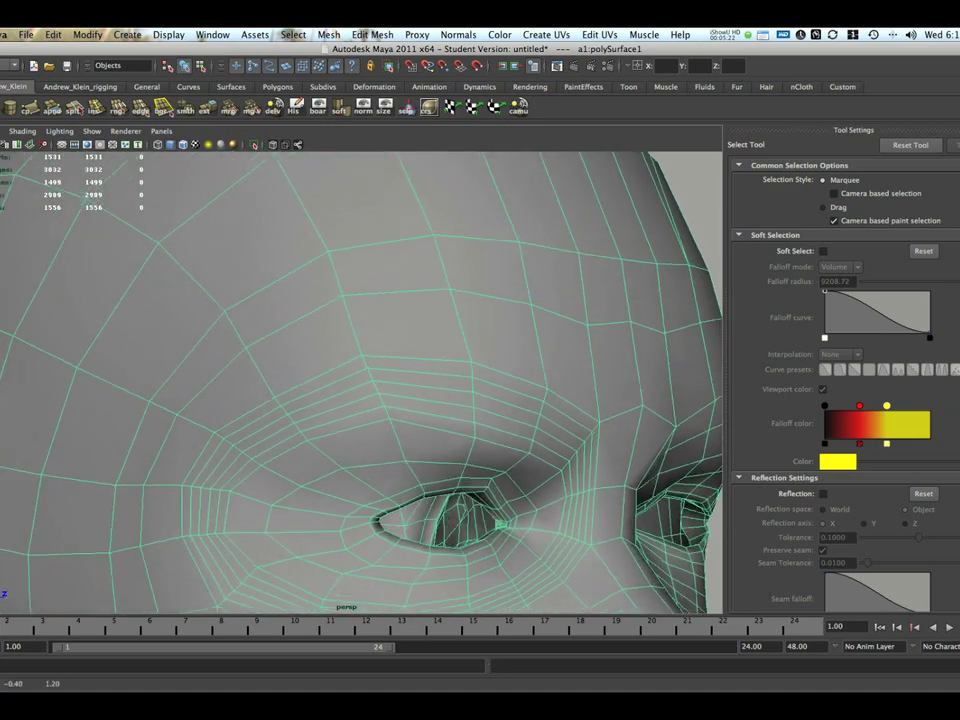
{"action": "middle_click_drag", "start_coordinate": [430, 420], "coordinate": [430, 383], "text": "alt"}
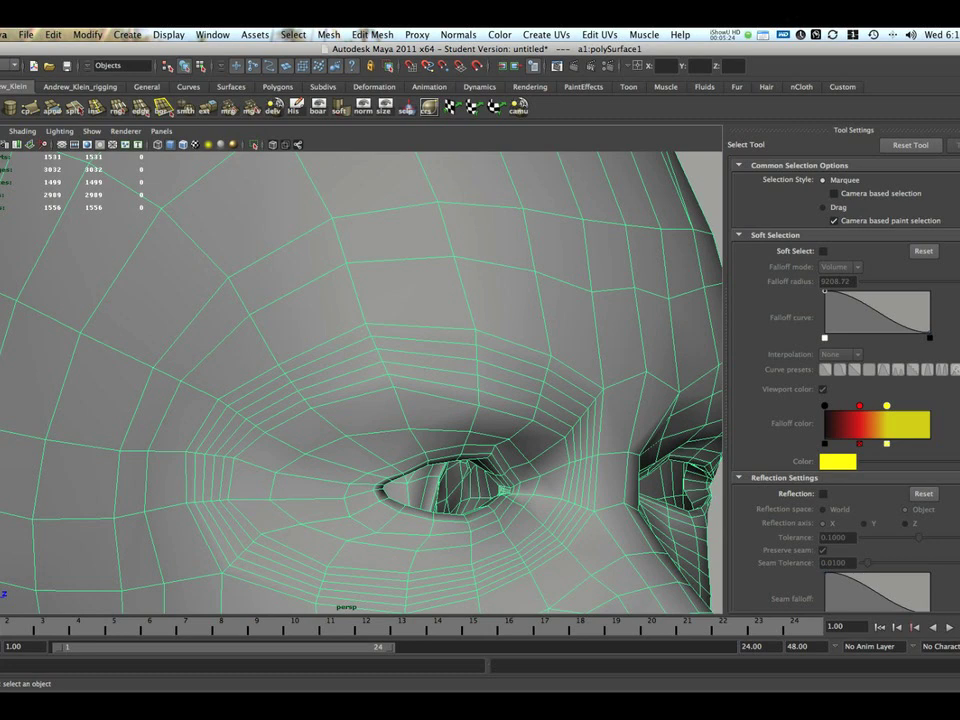
{"action": "right_click", "coordinate": [301, 386]}
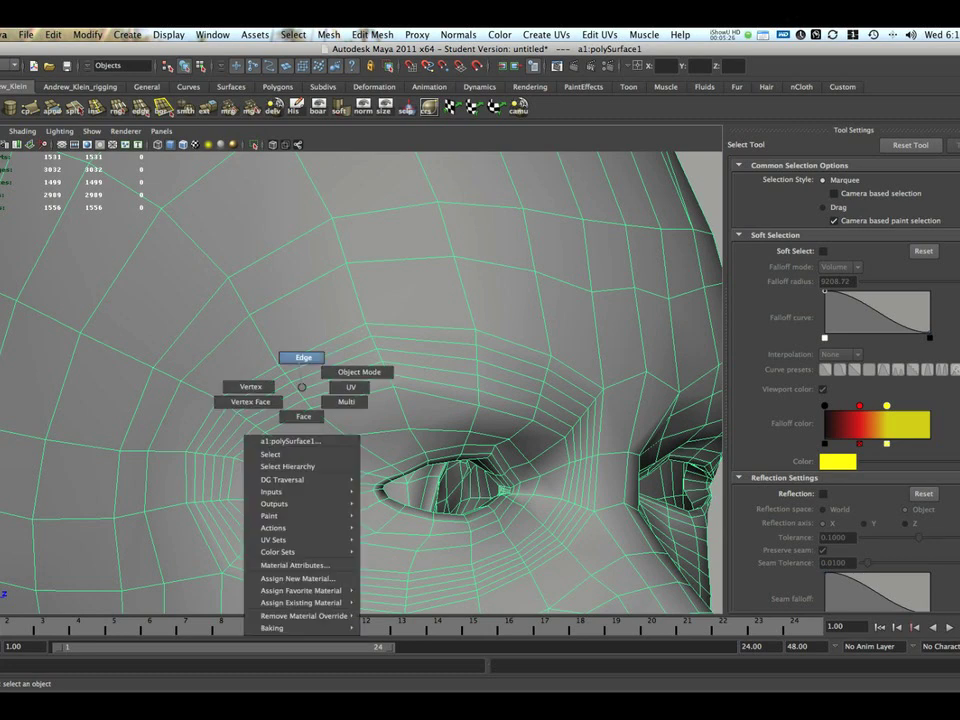
{"action": "right_click_drag", "start_coordinate": [302, 387], "coordinate": [303, 357]}
{"action": "middle_click_drag", "start_coordinate": [335, 366], "coordinate": [338, 330], "text": "alt"}
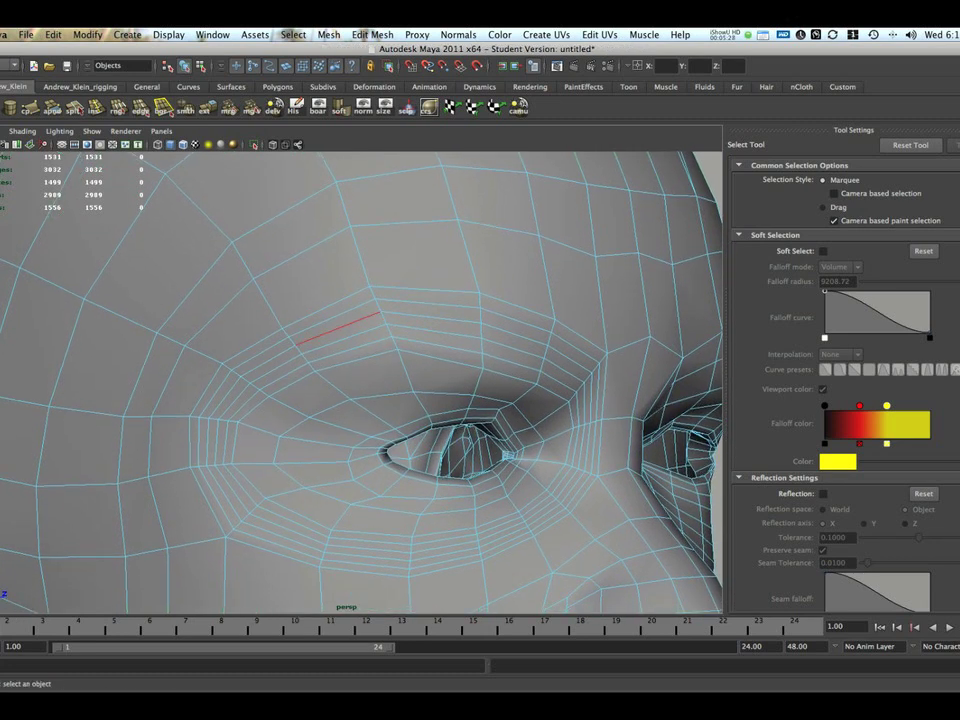
{"action": "double_click", "coordinate": [335, 318]}
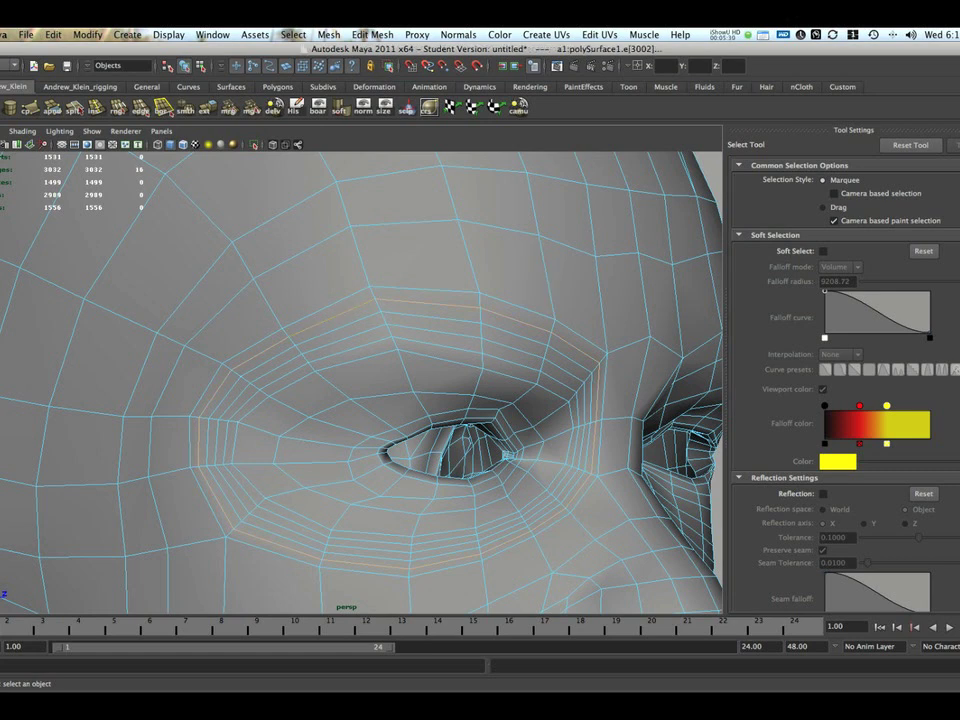
{"action": "middle_click_drag", "start_coordinate": [286, 494], "coordinate": [284, 451], "text": "alt"}
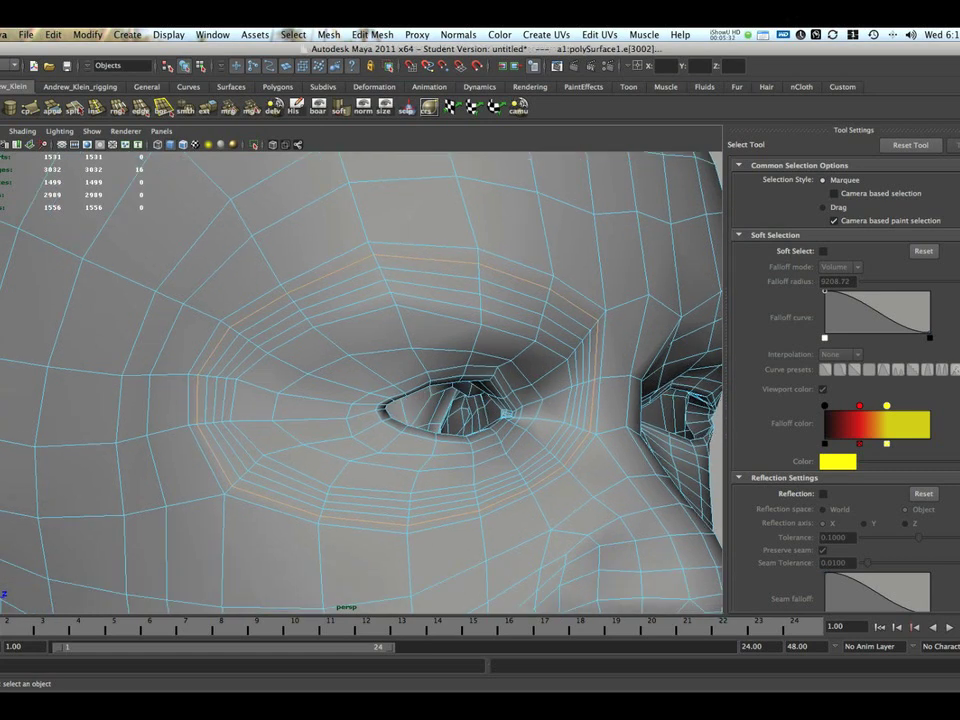
{"action": "key", "text": "Delete"}
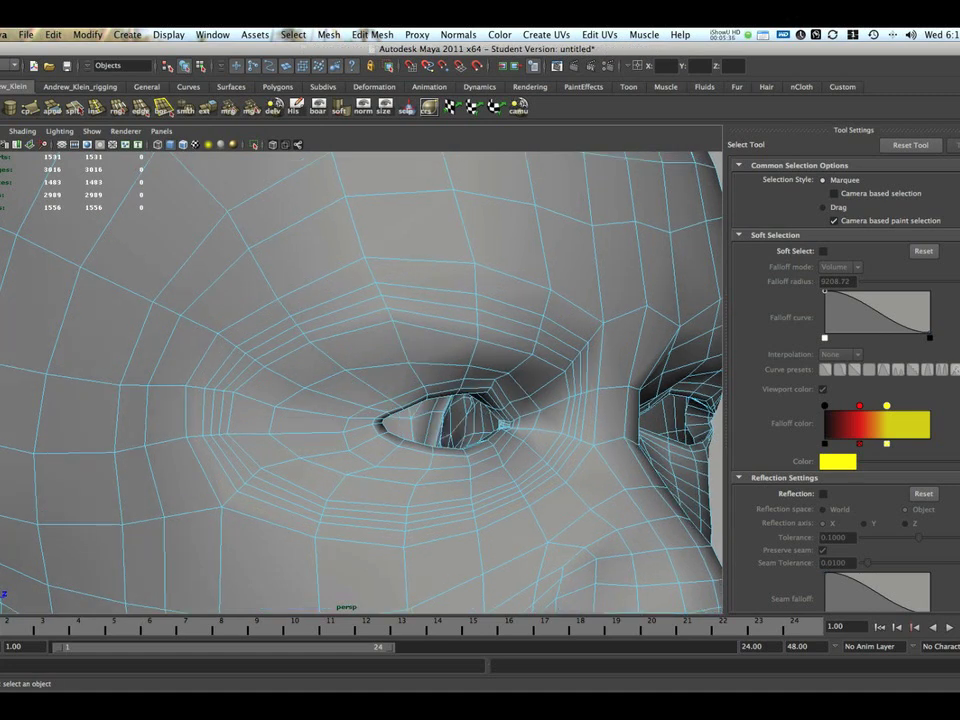
Inspect the vertices along the deleted loop above the eye by selecting two of them individually
{"action": "right_click_drag", "start_coordinate": [405, 296], "coordinate": [352, 296]}
{"action": "left_click", "coordinate": [284, 308]}
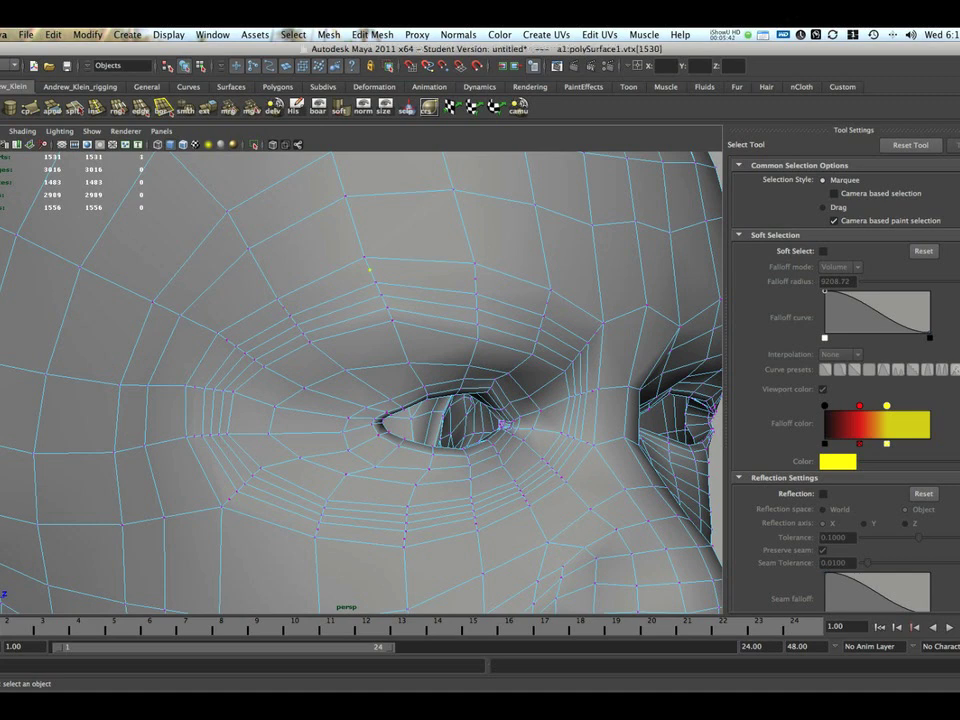
{"action": "left_click", "coordinate": [475, 278]}
{"action": "left_click_drag", "start_coordinate": [475, 278], "coordinate": [460, 290], "text": "alt"}
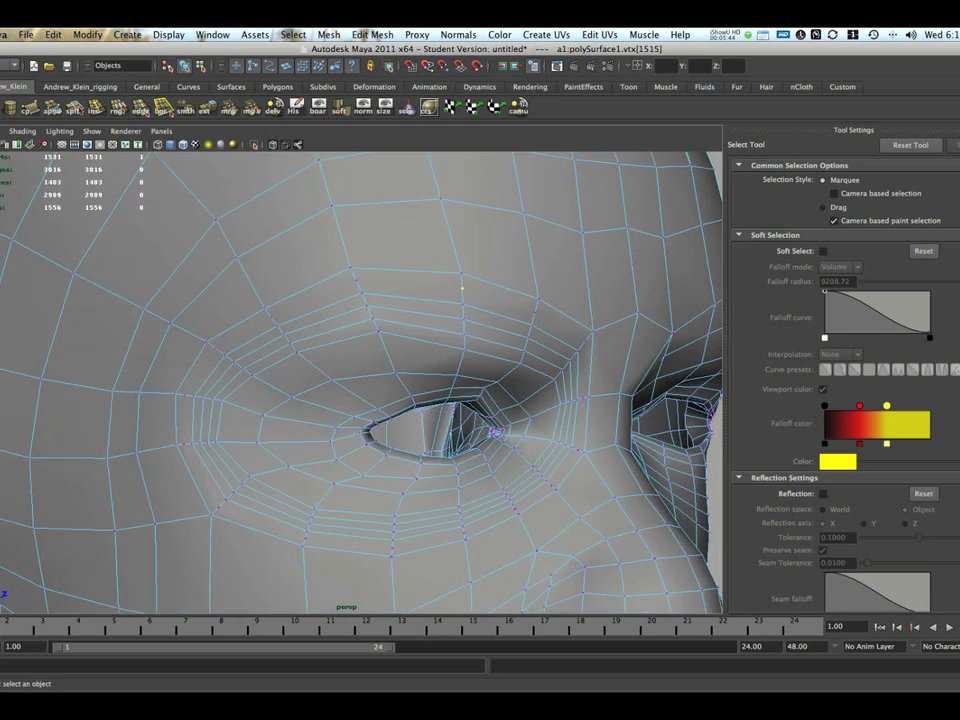
Undo the vertex selections and the deletion of the edge loop around the eye
{"action": "right_click_drag", "start_coordinate": [394, 343], "coordinate": [448, 328]}
{"action": "key", "text": "super+z"}
{"action": "key", "text": "super+z"}
{"action": "key", "text": "super+z"}
{"action": "key", "text": "super+z"}
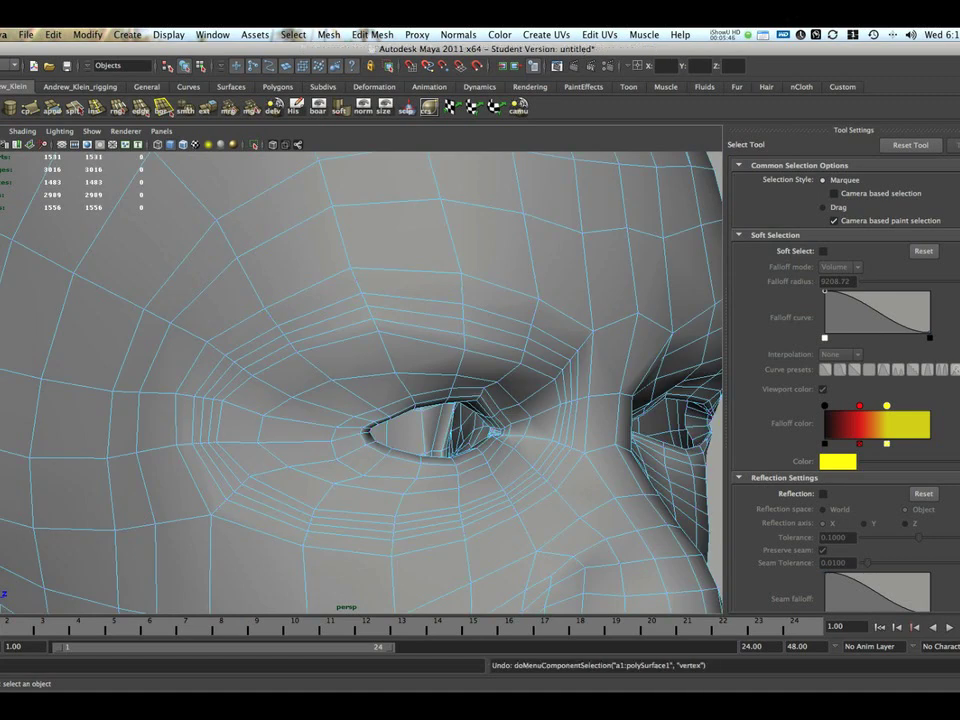
{"action": "key", "text": "z"}
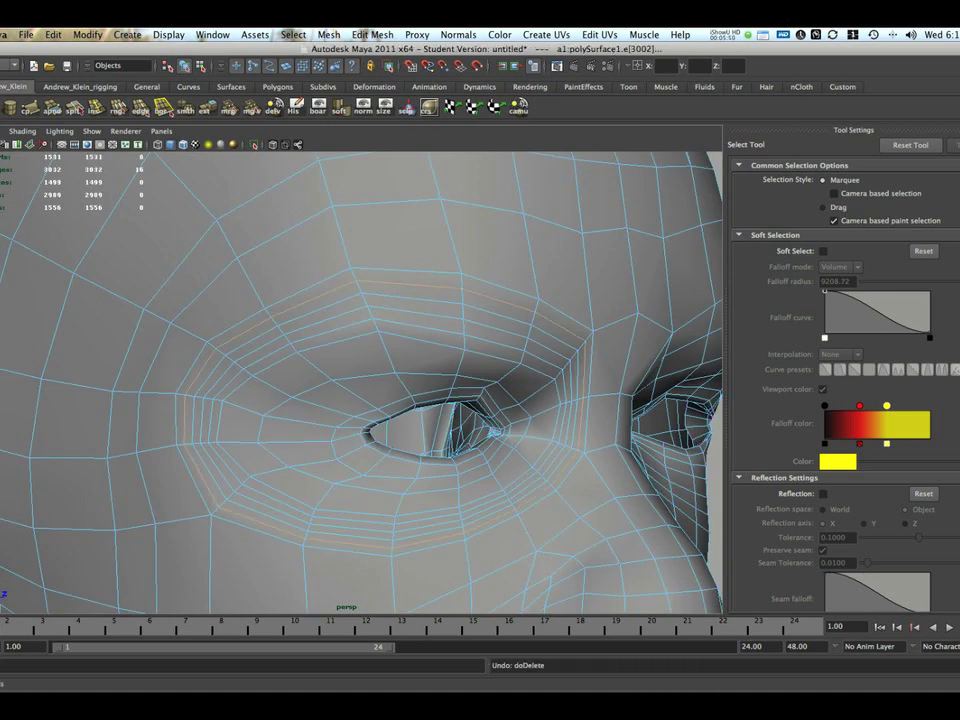
Remove the selected edge loop around the eye with Delete Edge/Vertex, then return to object mode
{"action": "left_click", "coordinate": [372, 34]}
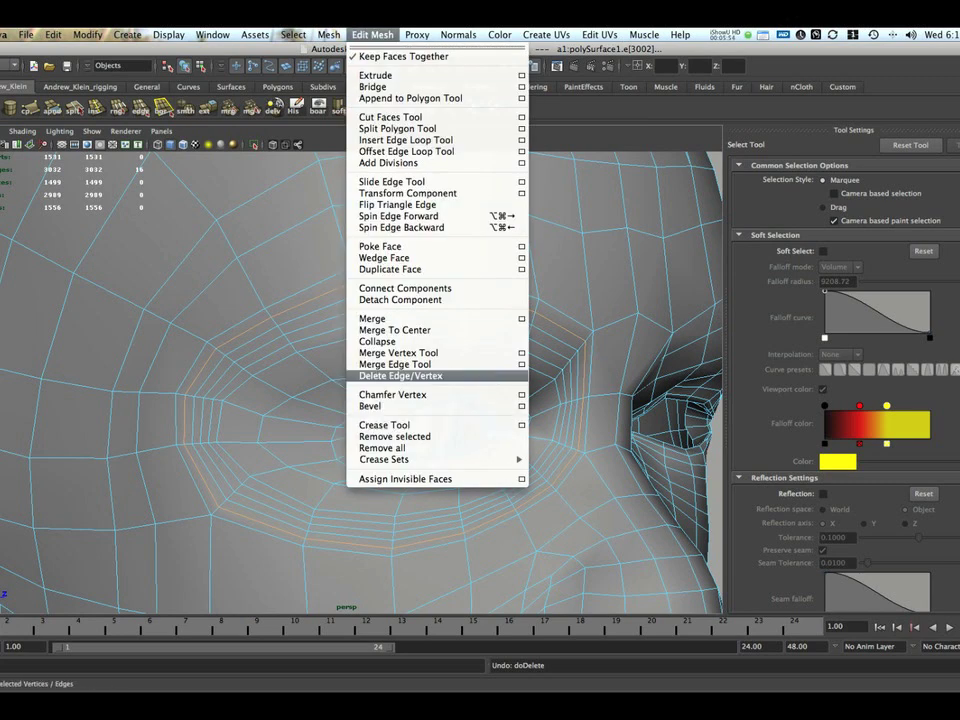
{"action": "left_click", "coordinate": [400, 375]}
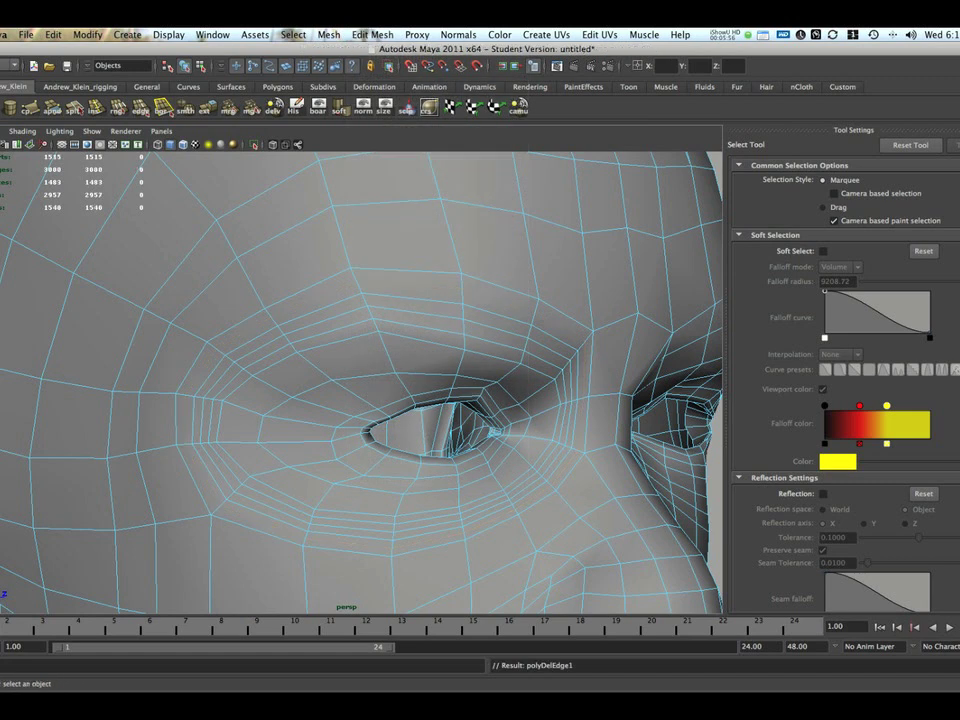
{"action": "key", "text": "F9"}
{"action": "right_click_drag", "start_coordinate": [429, 300], "coordinate": [484, 270]}
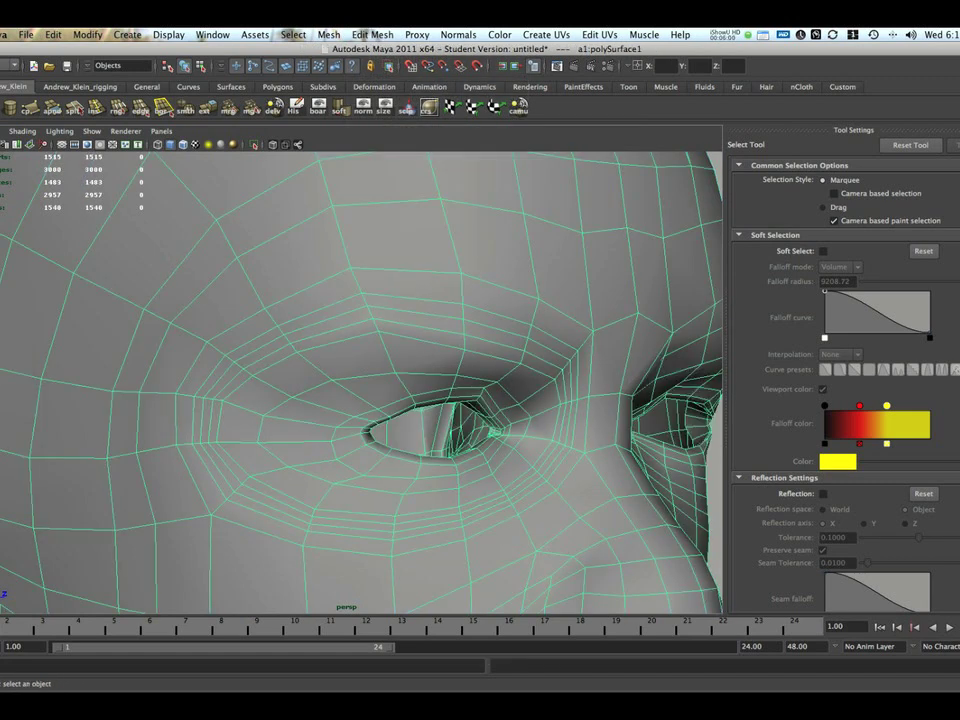
Switch to face selection and select a single four-sided face on the upper back of the skull
{"action": "scroll", "coordinate": [430, 380], "scroll_direction": "down", "scroll_amount": 5}
{"action": "left_click_drag", "start_coordinate": [540, 370], "coordinate": [130, 380], "text": "alt"}
{"action": "scroll", "coordinate": [346, 382], "scroll_direction": "up", "scroll_amount": 2}
{"action": "left_click_drag", "start_coordinate": [440, 380], "coordinate": [250, 380], "text": "alt"}
{"action": "scroll", "coordinate": [346, 382], "scroll_direction": "up", "scroll_amount": 2}
{"action": "middle_click_drag", "start_coordinate": [320, 370], "coordinate": [376, 402], "text": "alt"}
{"action": "left_click_drag", "start_coordinate": [376, 402], "coordinate": [340, 425], "text": "alt"}
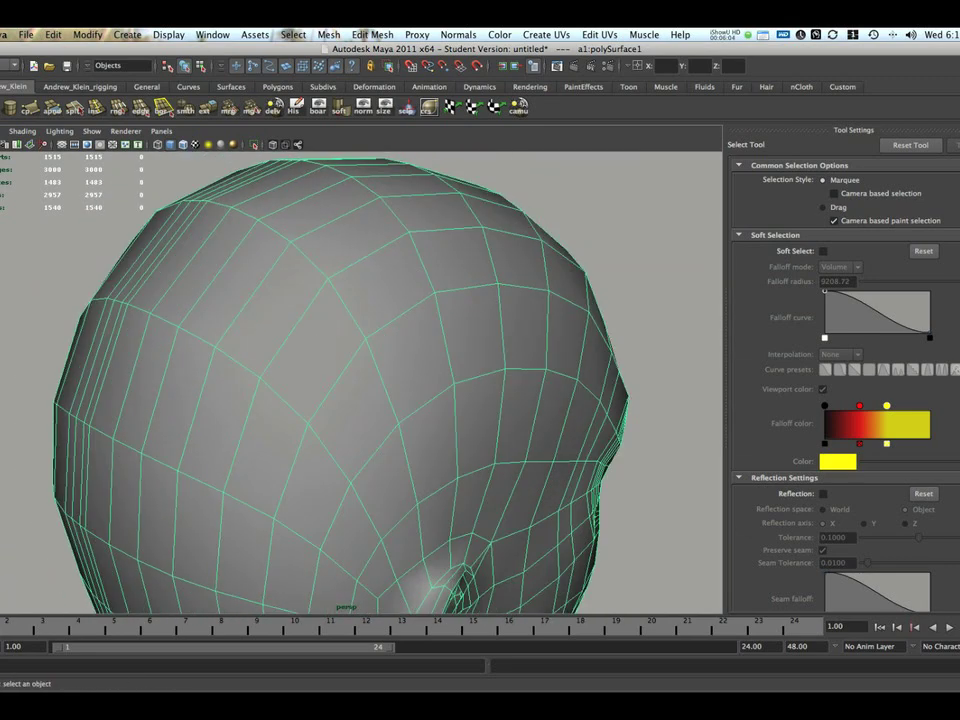
{"action": "right_click_drag", "start_coordinate": [326, 324], "coordinate": [326, 352]}
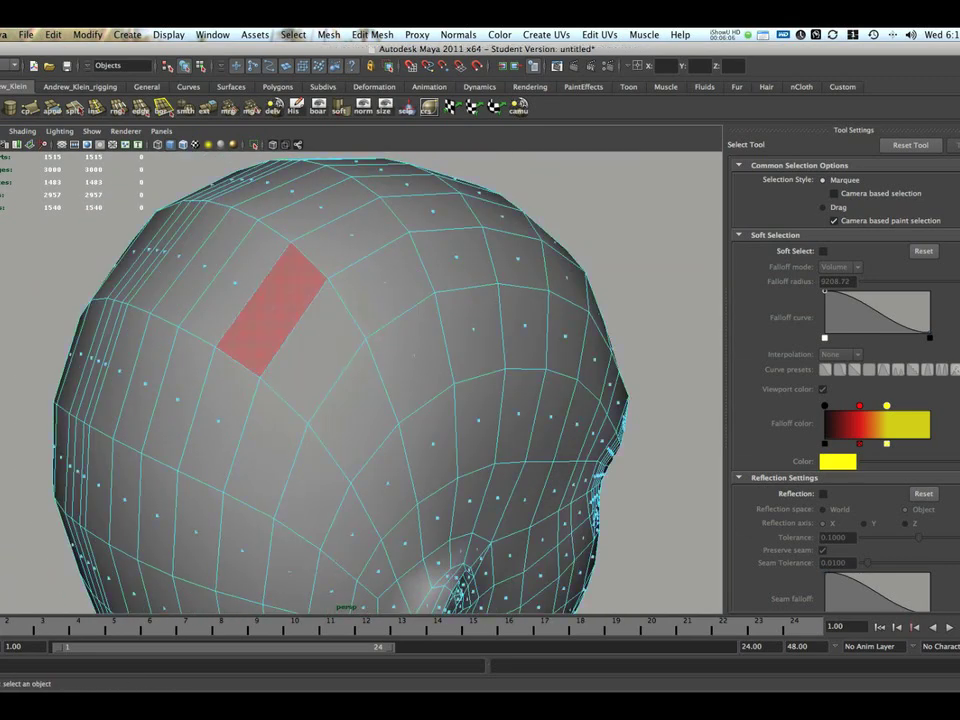
{"action": "left_click", "coordinate": [273, 310]}
{"action": "left_click_drag", "start_coordinate": [273, 310], "coordinate": [318, 335], "text": "alt"}
{"action": "right_click_drag", "start_coordinate": [318, 335], "coordinate": [375, 345], "text": "alt"}
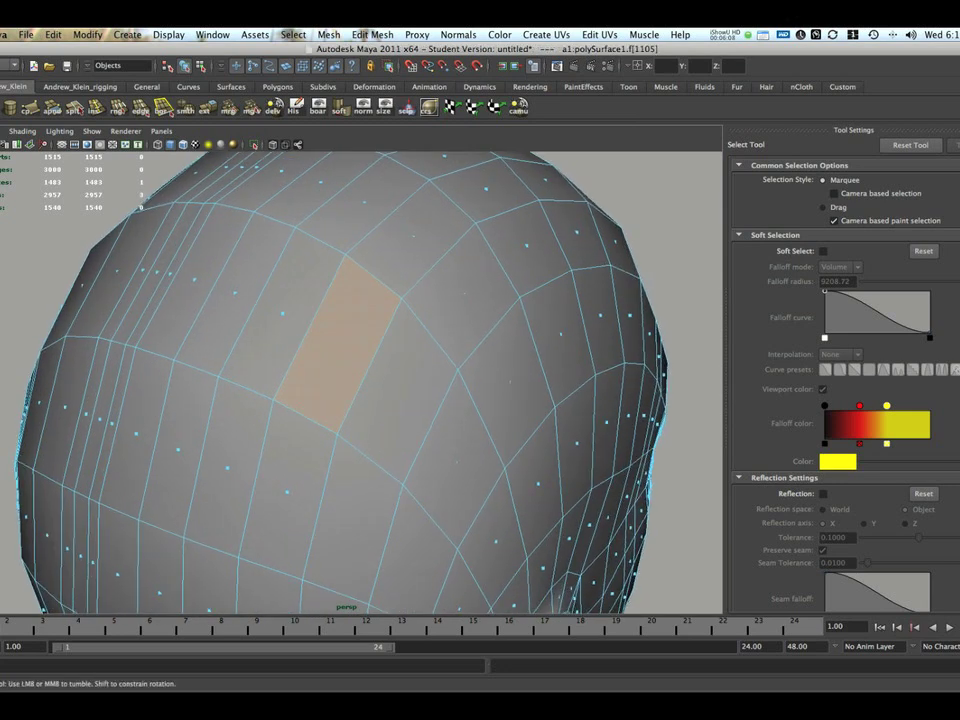
Open the Extrude Face options and apply the extrusion to the selected skull face with 1 division
{"action": "left_click", "coordinate": [372, 34]}
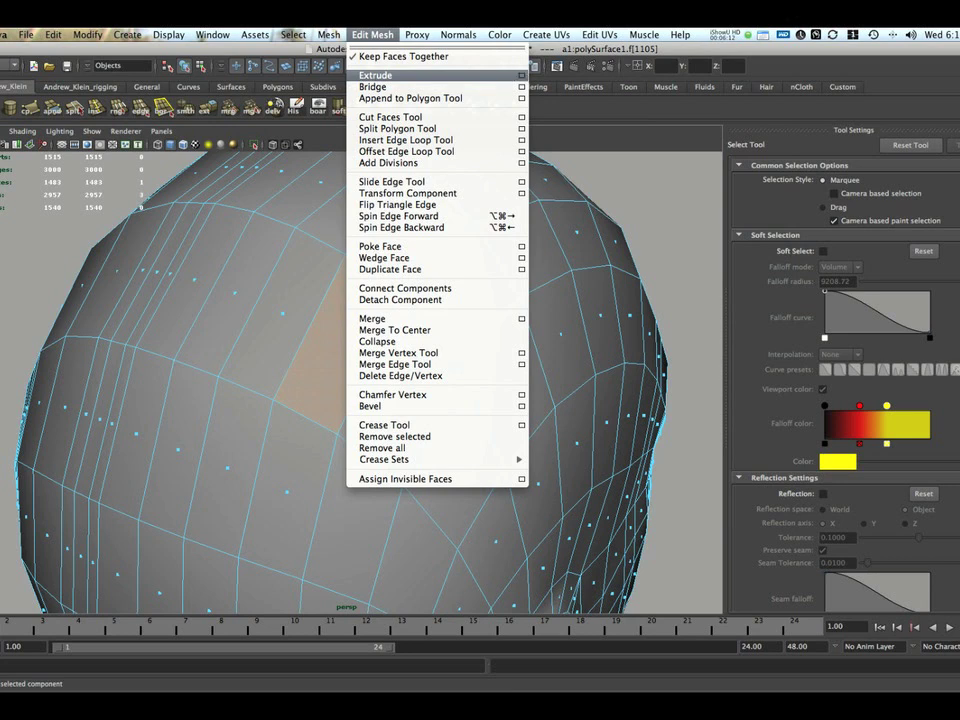
{"action": "left_click", "coordinate": [521, 75]}
{"action": "left_click_drag", "start_coordinate": [521, 100], "coordinate": [823, 95]}
{"action": "right_click_drag", "start_coordinate": [420, 370], "coordinate": [395, 370], "text": "alt"}
{"action": "left_click_drag", "start_coordinate": [395, 370], "coordinate": [415, 385], "text": "alt"}
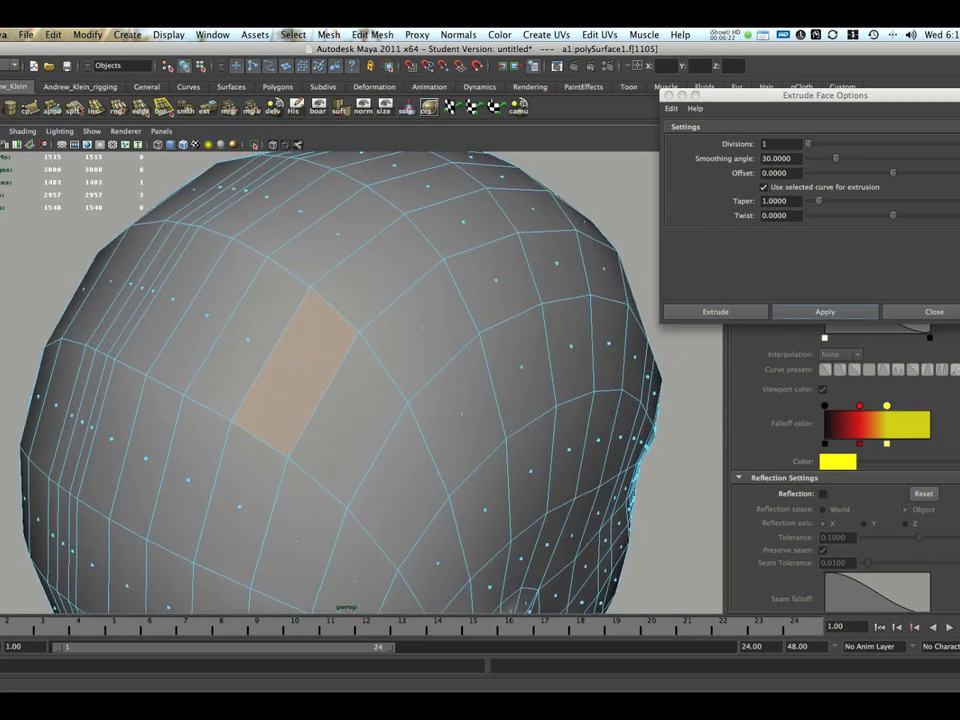
{"action": "left_click", "coordinate": [825, 312]}
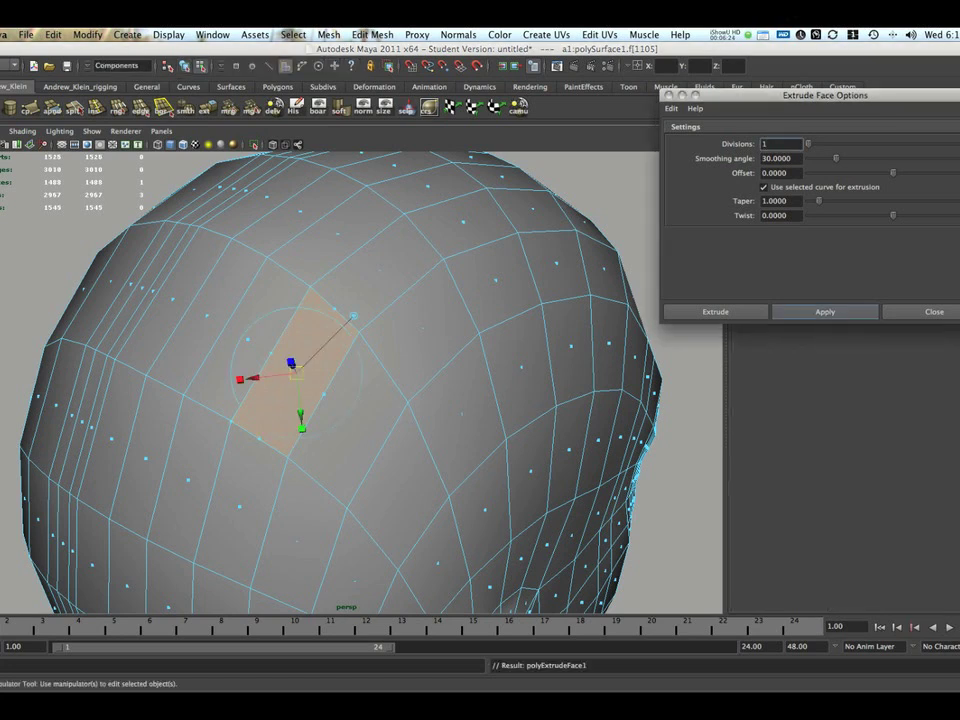
Pull the extruded face outward along its normal to form a long block projecting from the skull
{"action": "scroll", "coordinate": [400, 390], "scroll_direction": "down", "scroll_amount": 4}
{"action": "left_click_drag", "start_coordinate": [350, 400], "coordinate": [490, 345], "text": "alt"}
{"action": "scroll", "coordinate": [440, 345], "scroll_direction": "up", "scroll_amount": 3}
{"action": "middle_click_drag", "start_coordinate": [440, 345], "coordinate": [356, 422], "text": "alt"}
{"action": "left_click_drag", "start_coordinate": [440, 370], "coordinate": [250, 365], "text": "alt"}
{"action": "scroll", "coordinate": [250, 365], "scroll_direction": "up", "scroll_amount": 5}
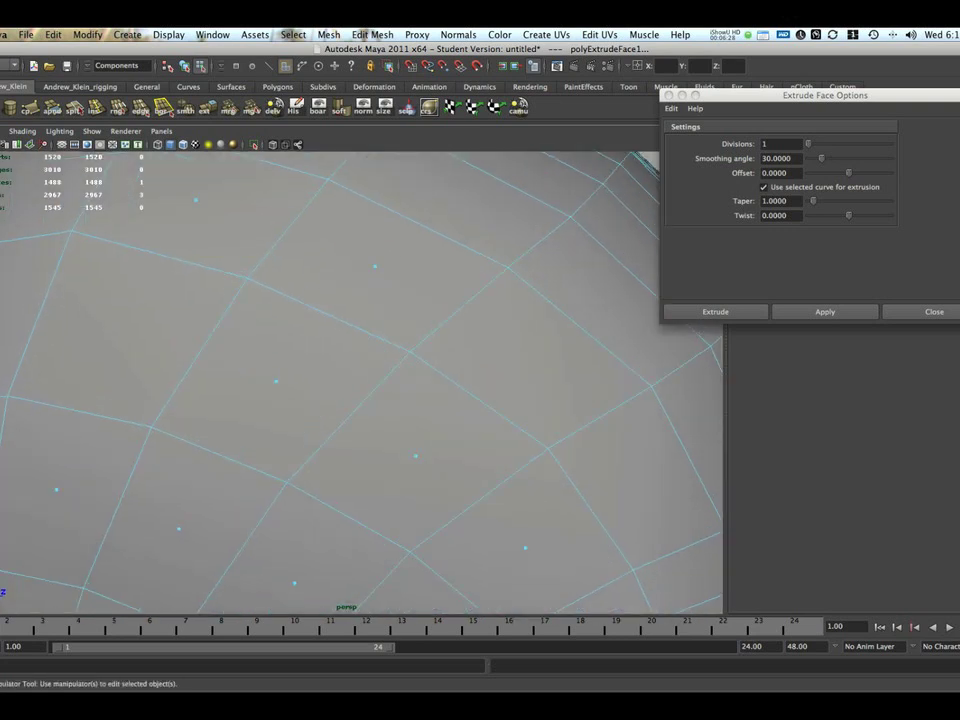
{"action": "middle_click_drag", "start_coordinate": [250, 350], "coordinate": [450, 440], "text": "alt"}
{"action": "left_click_drag", "start_coordinate": [400, 400], "coordinate": [440, 410], "text": "alt"}
{"action": "middle_click_drag", "start_coordinate": [400, 400], "coordinate": [440, 381], "text": "alt"}
{"action": "left_click_drag", "start_coordinate": [400, 385], "coordinate": [490, 412], "text": "alt"}
{"action": "left_click_drag", "start_coordinate": [311, 326], "coordinate": [226, 177]}
{"action": "left_click_drag", "start_coordinate": [226, 177], "coordinate": [392, 184], "text": "alt"}
{"action": "middle_click_drag", "start_coordinate": [392, 184], "coordinate": [334, 210], "text": "alt"}
{"action": "right_click_drag", "start_coordinate": [334, 210], "coordinate": [300, 210], "text": "alt"}
{"action": "left_click_drag", "start_coordinate": [300, 210], "coordinate": [530, 190], "text": "alt"}
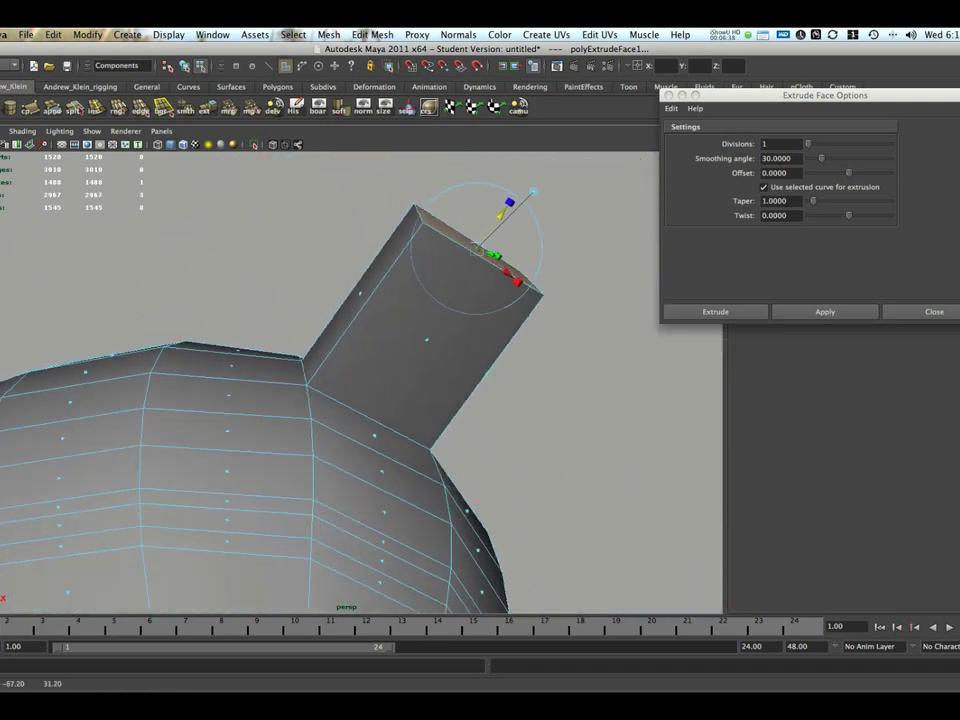
Select another four-sided face on the upper skull, extrude it with 1 division and pull it outward into a block
{"action": "left_click_drag", "start_coordinate": [400, 360], "coordinate": [370, 350], "text": "alt"}
{"action": "right_click_drag", "start_coordinate": [370, 350], "coordinate": [385, 350], "text": "alt"}
{"action": "left_click_drag", "start_coordinate": [385, 350], "coordinate": [535, 420], "text": "alt"}
{"action": "middle_click_drag", "start_coordinate": [500, 430], "coordinate": [412, 255], "text": "alt"}
{"action": "left_click_drag", "start_coordinate": [412, 255], "coordinate": [385, 240], "text": "alt"}
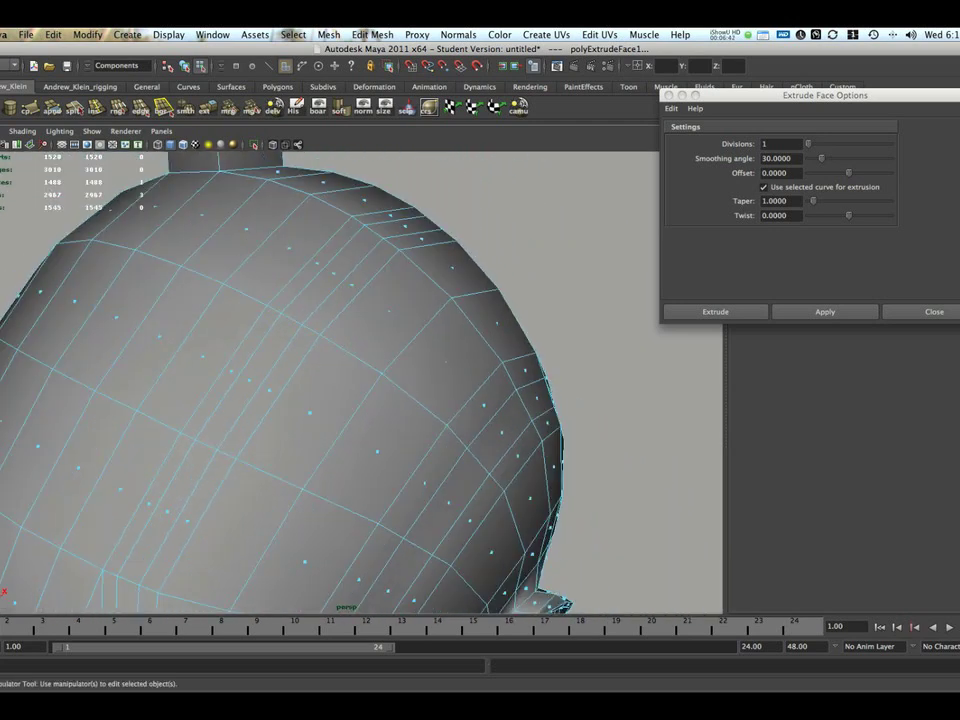
{"action": "left_click", "coordinate": [377, 450]}
{"action": "left_click_drag", "start_coordinate": [377, 450], "coordinate": [350, 412], "text": "alt"}
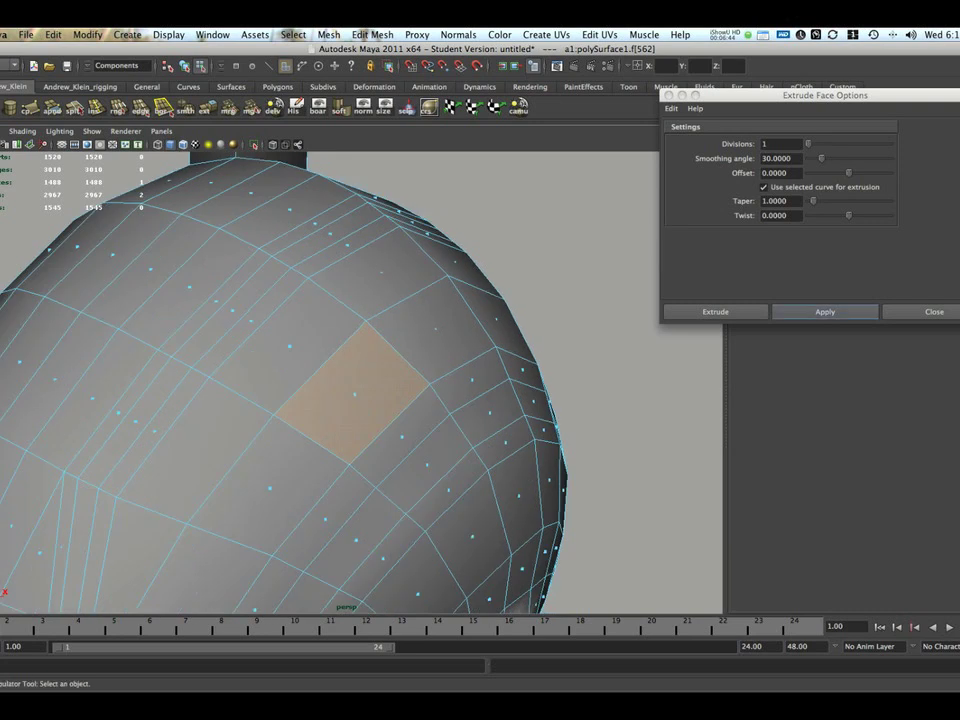
{"action": "left_click", "coordinate": [825, 312]}
{"action": "left_click_drag", "start_coordinate": [410, 365], "coordinate": [545, 265], "text": "alt"}
Extrude a face on the forehead with 1 division, pull it outward and scale its end face to about 0.48 along Y
{"action": "scroll", "coordinate": [360, 400], "scroll_direction": "down", "scroll_amount": 5}
{"action": "left_click_drag", "start_coordinate": [300, 440], "coordinate": [379, 370], "text": "alt"}
{"action": "left_click", "coordinate": [266, 406]}
{"action": "left_click", "coordinate": [825, 312]}
{"action": "left_click_drag", "start_coordinate": [320, 410], "coordinate": [460, 405], "text": "alt"}
{"action": "left_click_drag", "start_coordinate": [489, 308], "coordinate": [500, 275]}
{"action": "left_click_drag", "start_coordinate": [420, 380], "coordinate": [335, 425], "text": "alt"}
{"action": "scroll", "coordinate": [385, 395], "scroll_direction": "up", "scroll_amount": 5}
{"action": "scroll", "coordinate": [335, 400], "scroll_direction": "up", "scroll_amount": 1}
{"action": "left_click_drag", "start_coordinate": [301, 334], "coordinate": [327, 326]}
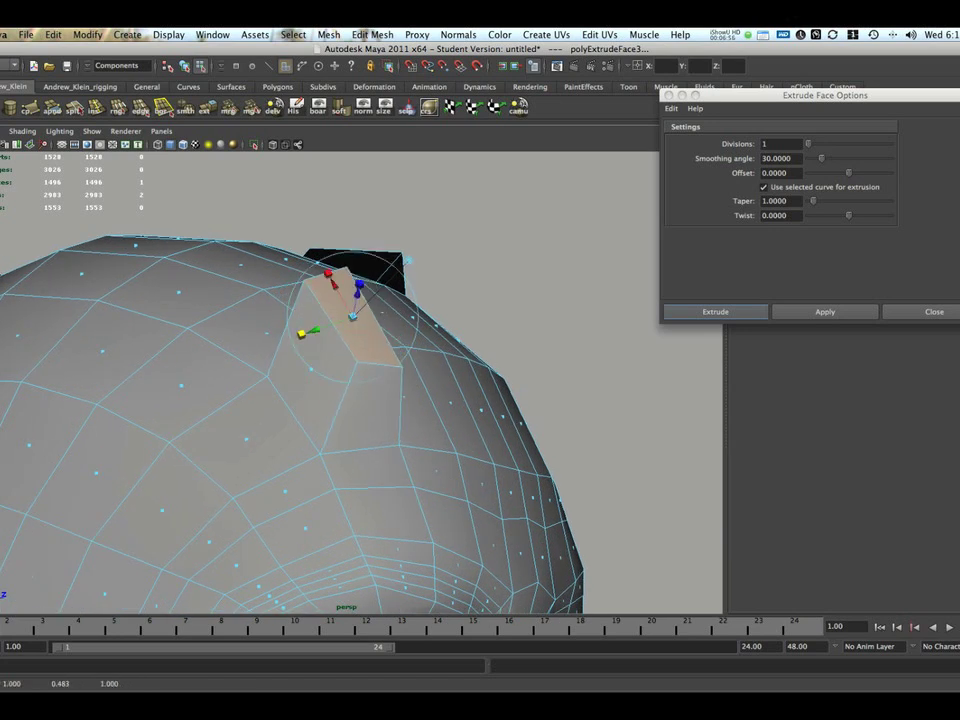
{"action": "left_click_drag", "start_coordinate": [328, 271], "coordinate": [402, 290]}
{"action": "left_click", "coordinate": [388, 263]}
Extrude a face on the side of the head above the ear and scale it down uniformly to about 0.417
{"action": "scroll", "coordinate": [402, 290], "scroll_direction": "down", "scroll_amount": 5}
{"action": "left_click_drag", "start_coordinate": [225, 378], "coordinate": [312, 348], "text": "alt"}
{"action": "left_click", "coordinate": [310, 347]}
{"action": "scroll", "coordinate": [310, 347], "scroll_direction": "up", "scroll_amount": 3}
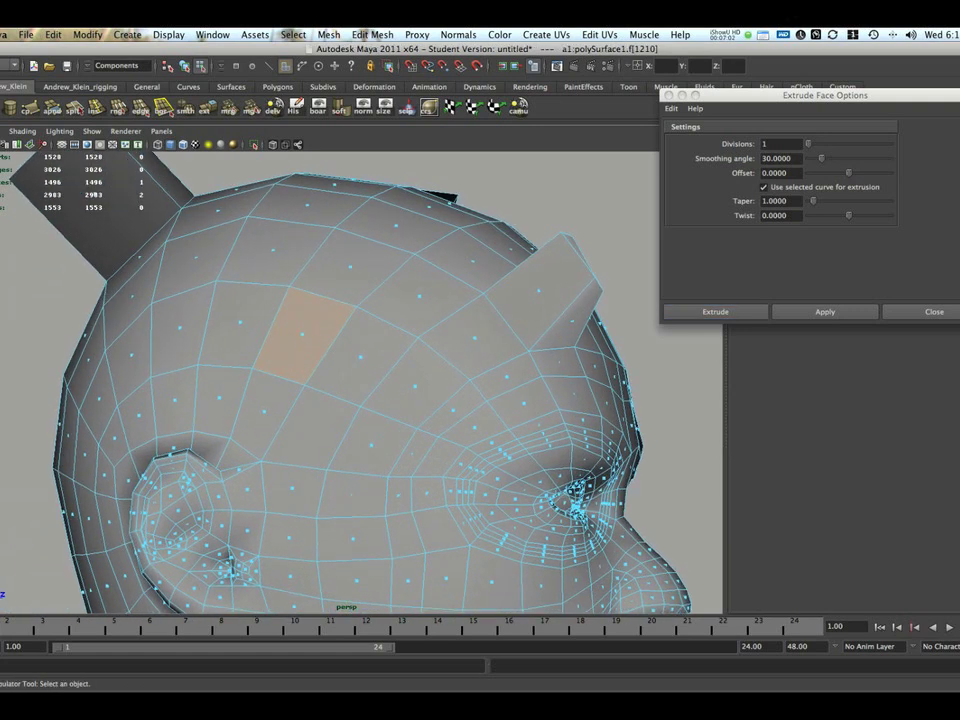
{"action": "left_click", "coordinate": [825, 312]}
{"action": "scroll", "coordinate": [352, 380], "scroll_direction": "up", "scroll_amount": 3}
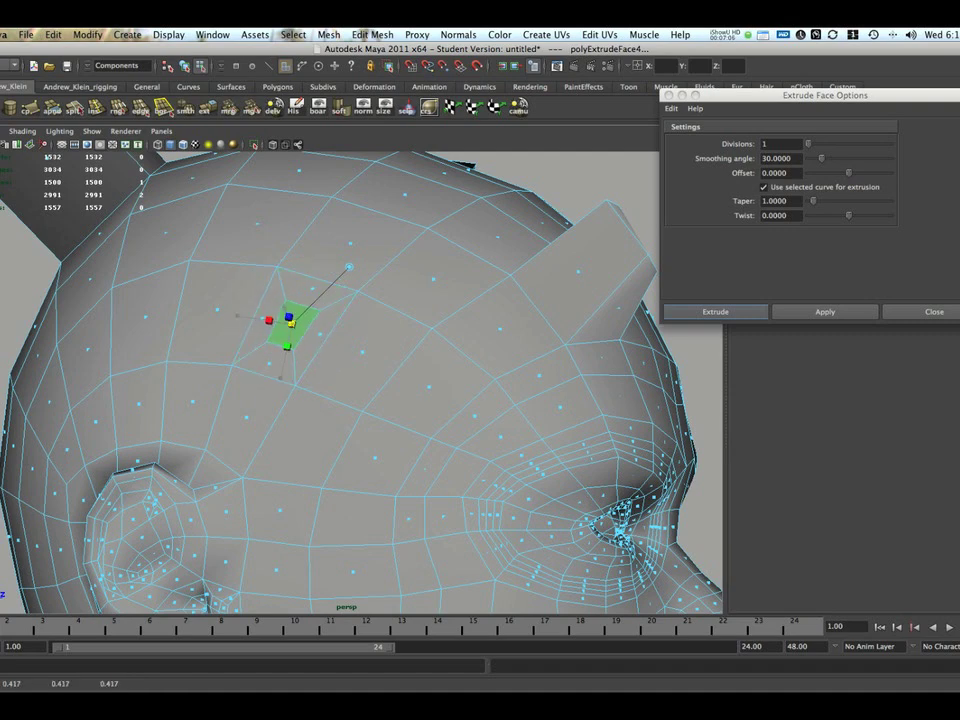
Repeat the extrusion on the scaled-down face above the ear and push it inward to form a recess
{"action": "scroll", "coordinate": [292, 323], "scroll_direction": "up", "scroll_amount": 2}
{"action": "left_click_drag", "start_coordinate": [292, 323], "coordinate": [180, 352], "text": "alt"}
{"action": "scroll", "coordinate": [288, 350], "scroll_direction": "up", "scroll_amount": 3}
{"action": "scroll", "coordinate": [180, 352], "scroll_direction": "up", "scroll_amount": 2}
{"action": "middle_click_drag", "start_coordinate": [180, 352], "coordinate": [256, 333], "text": "alt"}
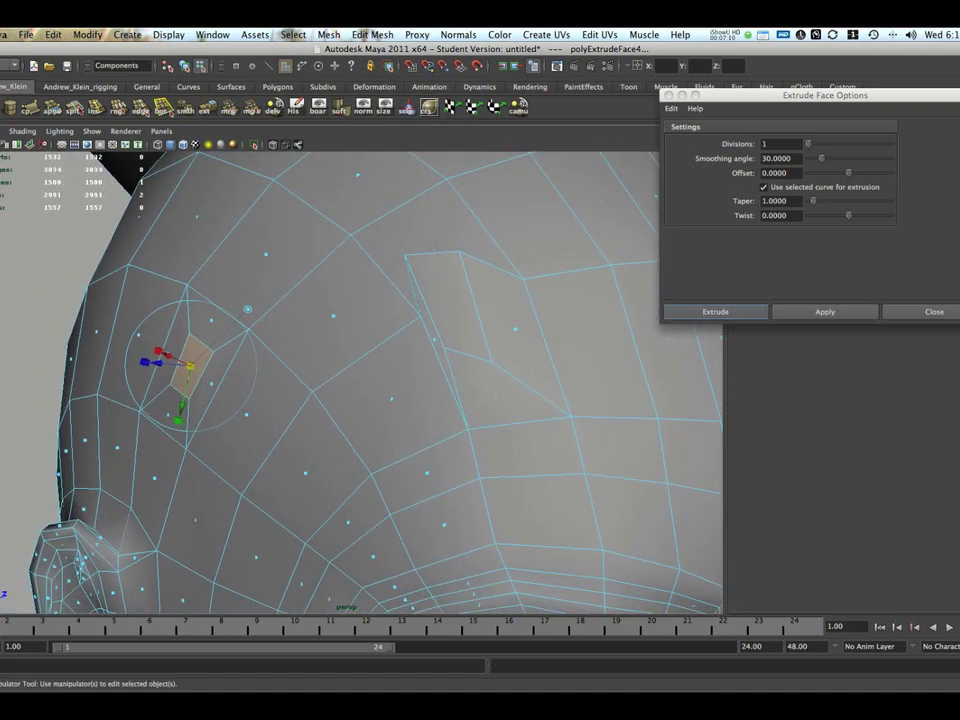
{"action": "key", "text": "g"}
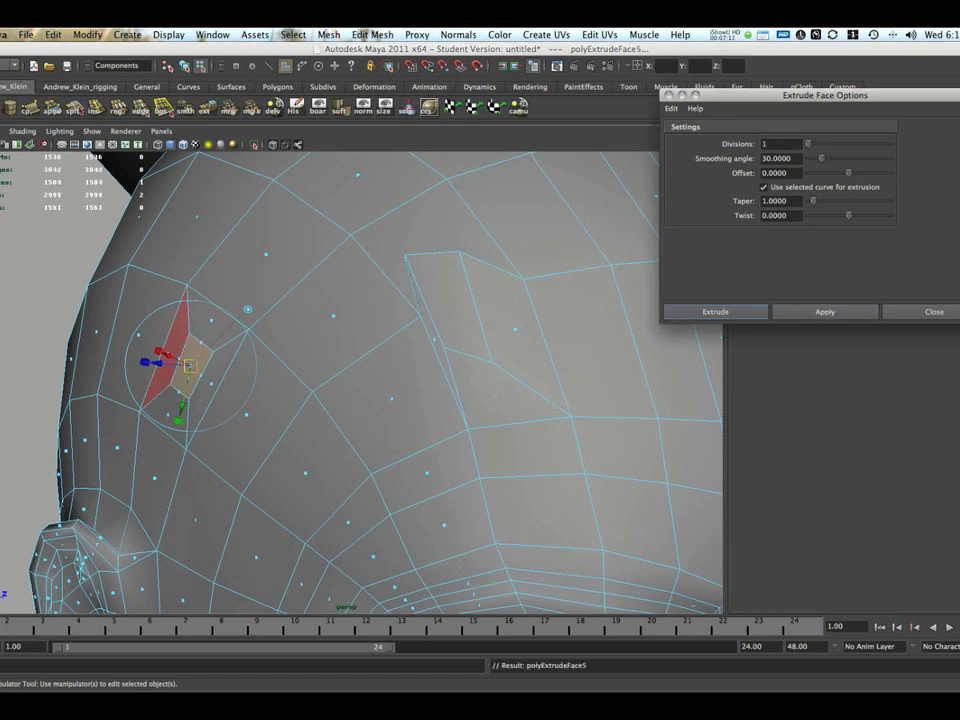
{"action": "left_click_drag", "start_coordinate": [168, 356], "coordinate": [485, 375]}
{"action": "key", "text": "z"}
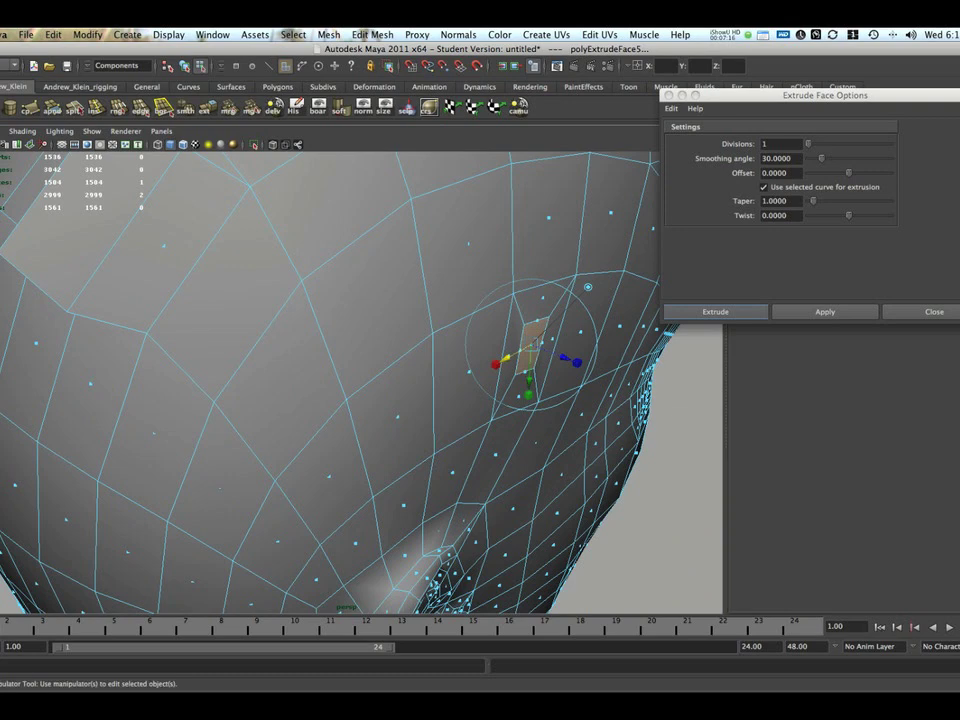
{"action": "left_click_drag", "start_coordinate": [566, 358], "coordinate": [536, 344]}
{"action": "left_click_drag", "start_coordinate": [536, 344], "coordinate": [320, 290], "text": "alt"}
{"action": "right_click_drag", "start_coordinate": [320, 290], "coordinate": [270, 300], "text": "alt"}
{"action": "mouse_move", "coordinate": [300, 320]}
{"action": "left_mouse_down", "text": "alt"}
{"action": "mouse_move", "coordinate": [420, 325]}
{"action": "mouse_move", "coordinate": [310, 338]}
{"action": "left_mouse_up", "text": "alt"}
{"action": "left_click_drag", "start_coordinate": [485, 340], "coordinate": [400, 352], "text": "alt"}
Return to object mode, clear the selection and close the Extrude Face options
{"action": "right_click_drag", "start_coordinate": [400, 352], "coordinate": [445, 337]}
{"action": "left_click", "coordinate": [585, 335]}
{"action": "left_click_drag", "start_coordinate": [585, 335], "coordinate": [580, 400], "text": "alt"}
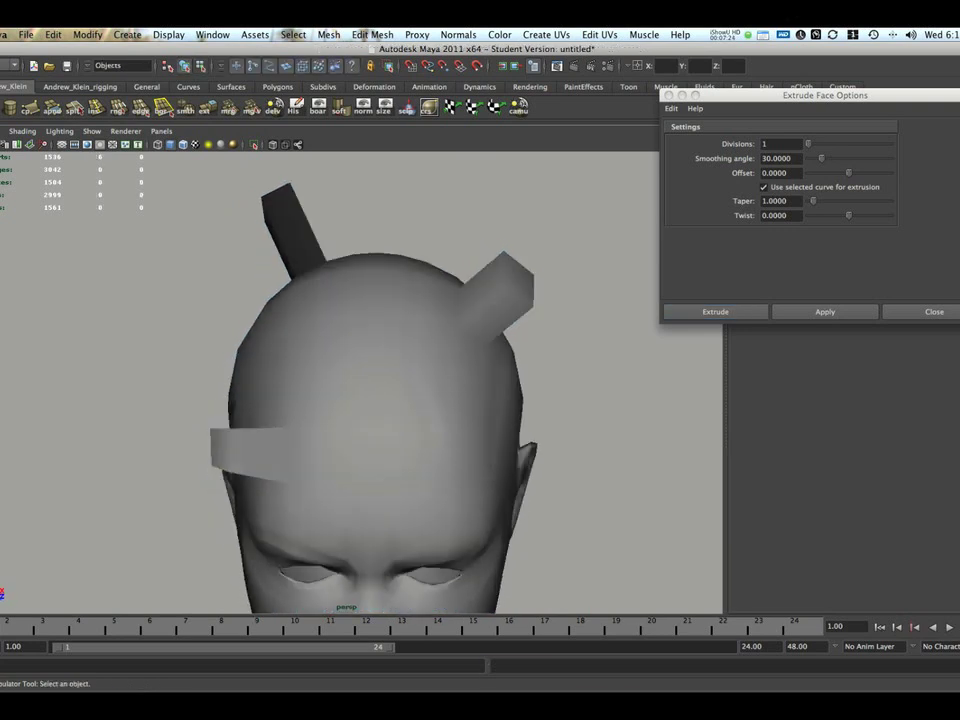
{"action": "left_click_drag", "start_coordinate": [762, 95], "coordinate": [600, 77]}
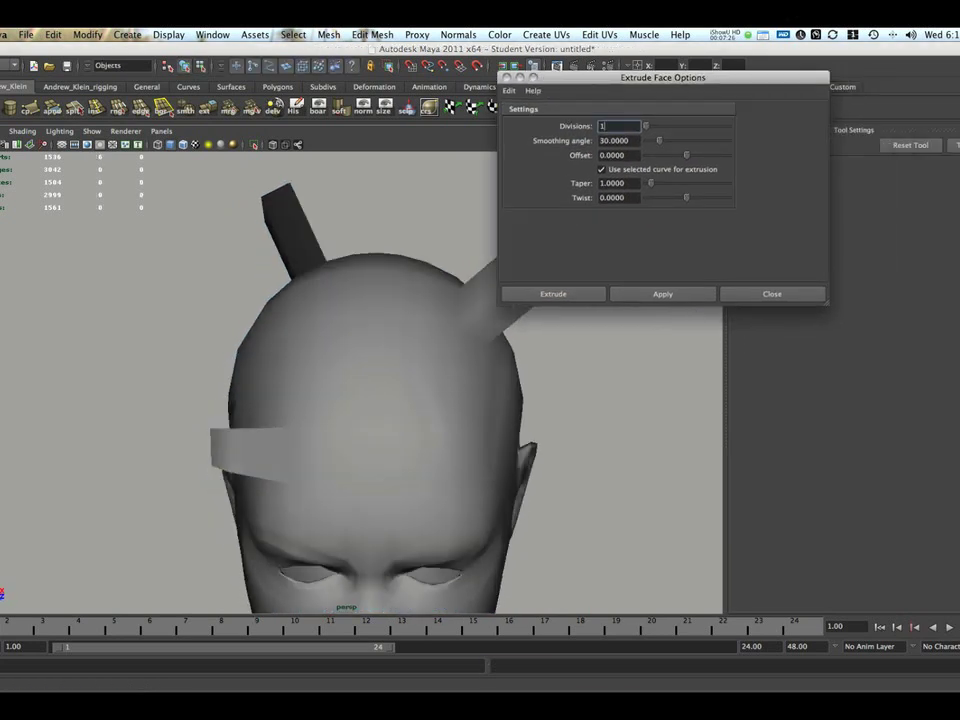
{"action": "key", "text": "ctrl+a"}
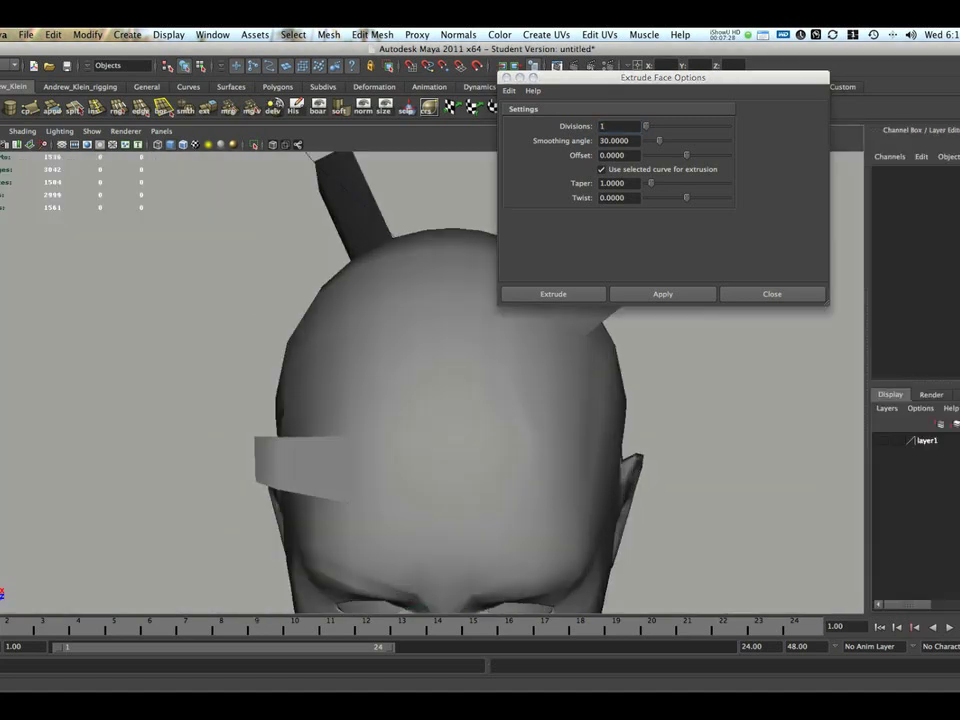
{"action": "left_click_drag", "start_coordinate": [440, 400], "coordinate": [398, 355], "text": "alt"}
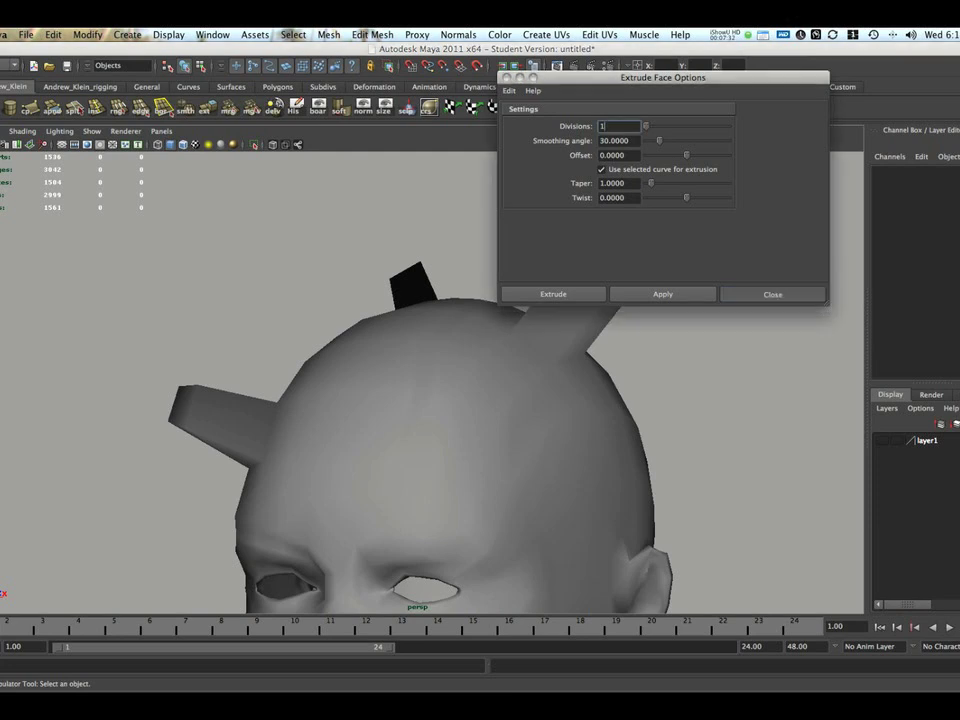
{"action": "left_click", "coordinate": [772, 294]}
Select the skull face at the base of the curve and add the curve to the selection
{"action": "middle_click_drag", "start_coordinate": [480, 400], "coordinate": [480, 428], "text": "alt"}
{"action": "left_click_drag", "start_coordinate": [480, 428], "coordinate": [140, 415], "text": "alt"}
{"action": "left_click_drag", "start_coordinate": [300, 415], "coordinate": [480, 380], "text": "alt"}
{"action": "left_click", "coordinate": [432, 376]}
{"action": "right_click_drag", "start_coordinate": [400, 376], "coordinate": [424, 401], "text": "alt"}
{"action": "left_click_drag", "start_coordinate": [424, 401], "coordinate": [200, 402], "text": "alt"}
{"action": "left_click", "coordinate": [399, 377]}
{"action": "left_click_drag", "start_coordinate": [258, 325], "coordinate": [300, 312], "text": "alt"}
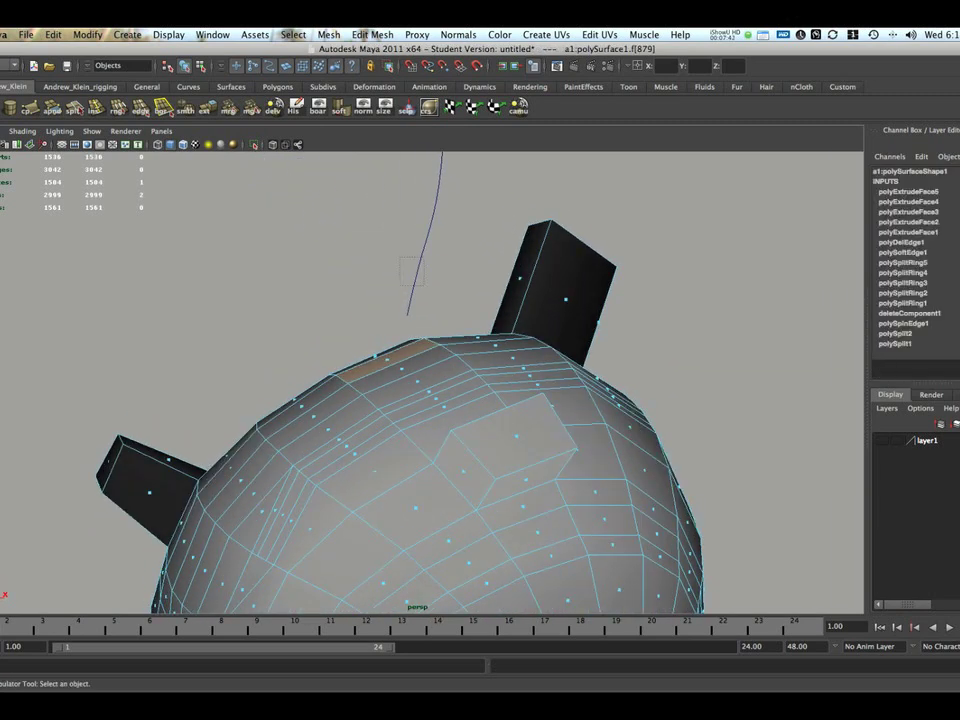
{"action": "left_click_drag", "start_coordinate": [400, 257], "coordinate": [310, 290], "text": "shift"}
{"action": "right_click_drag", "start_coordinate": [310, 290], "coordinate": [250, 290], "text": "alt"}
{"action": "left_click_drag", "start_coordinate": [250, 290], "coordinate": [190, 295], "text": "alt"}
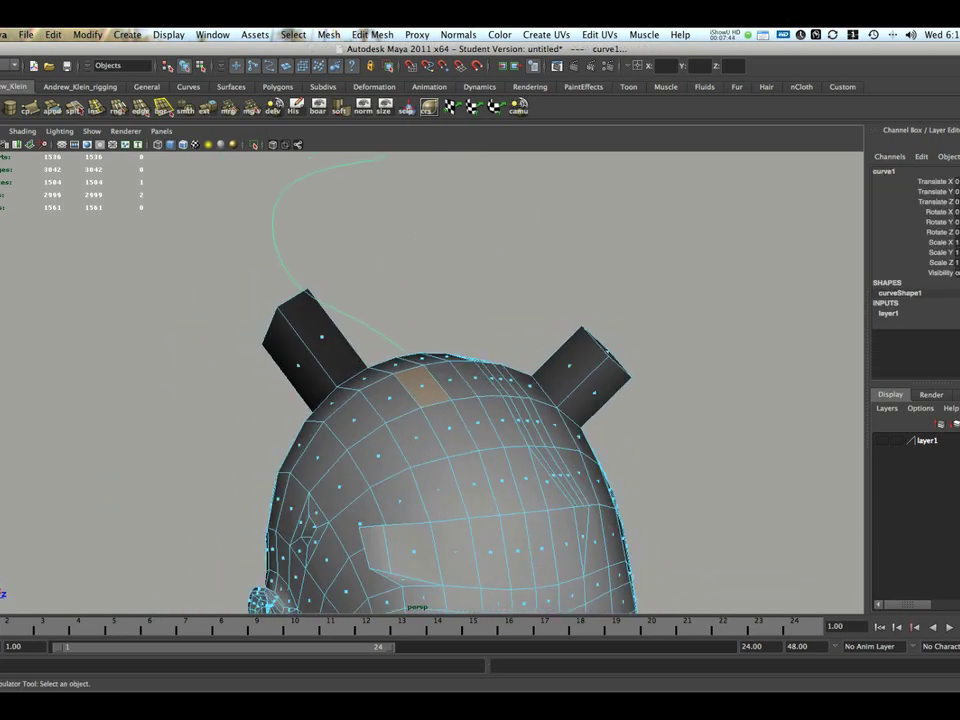
{"action": "right_click_drag", "start_coordinate": [190, 295], "coordinate": [215, 295], "text": "alt"}
Open the Extrude Face options and set Divisions to 23, Smoothing angle to 155.2416, Taper to 0.3903 and Twist to -67.5836
{"action": "left_click", "coordinate": [372, 34]}
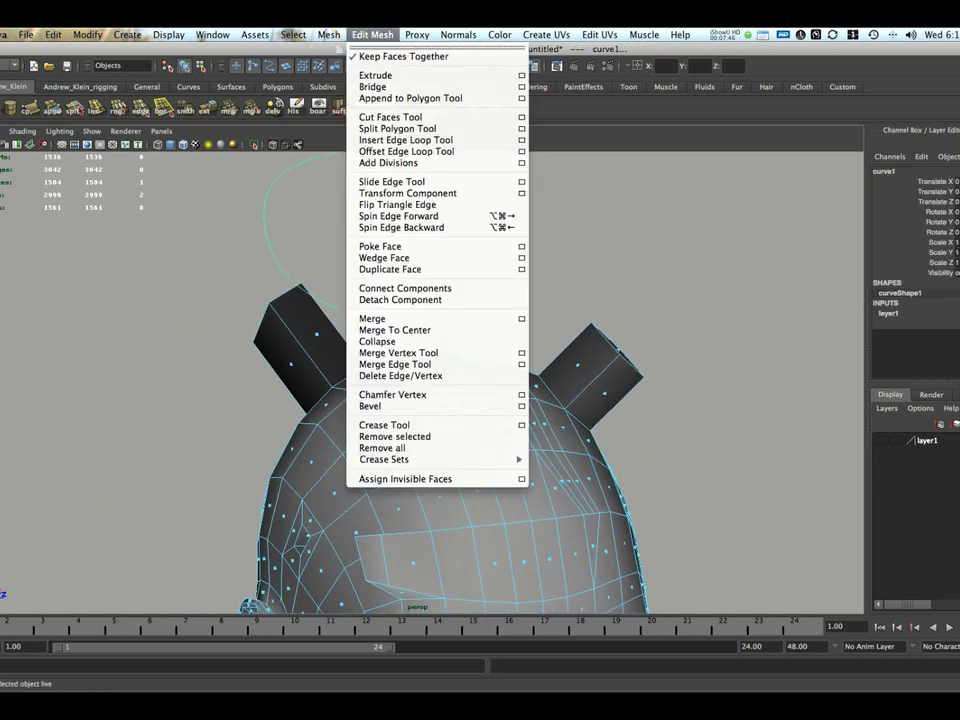
{"action": "left_click", "coordinate": [521, 75]}
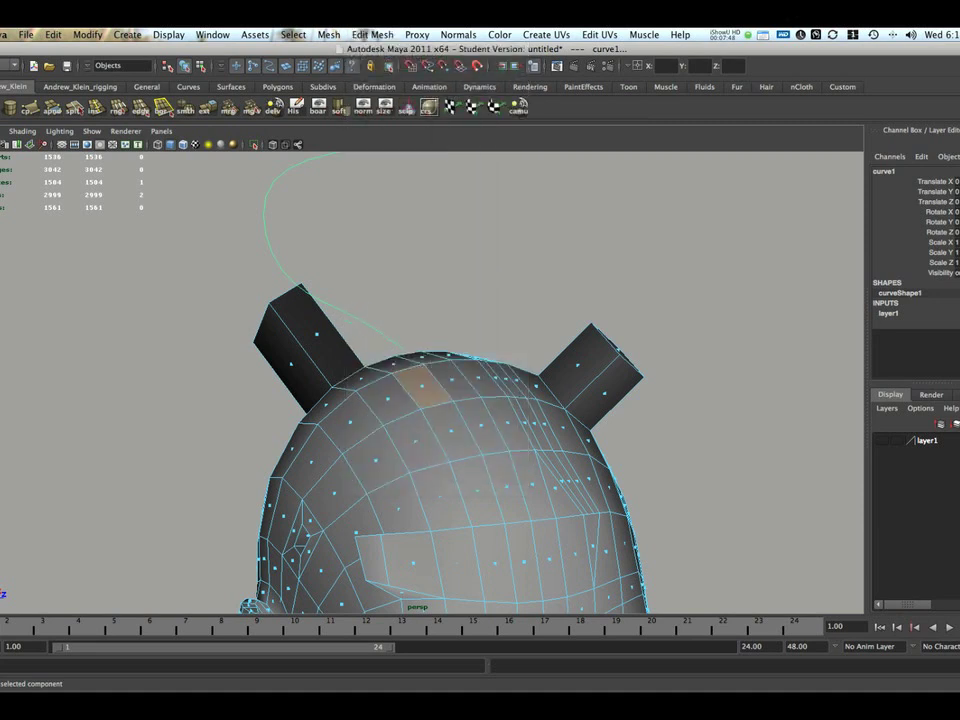
{"action": "left_click_drag", "start_coordinate": [640, 77], "coordinate": [629, 171]}
{"action": "left_click_drag", "start_coordinate": [420, 420], "coordinate": [275, 445], "text": "alt"}
{"action": "left_click", "coordinate": [607, 220]}
{"action": "type", "text": "23"}
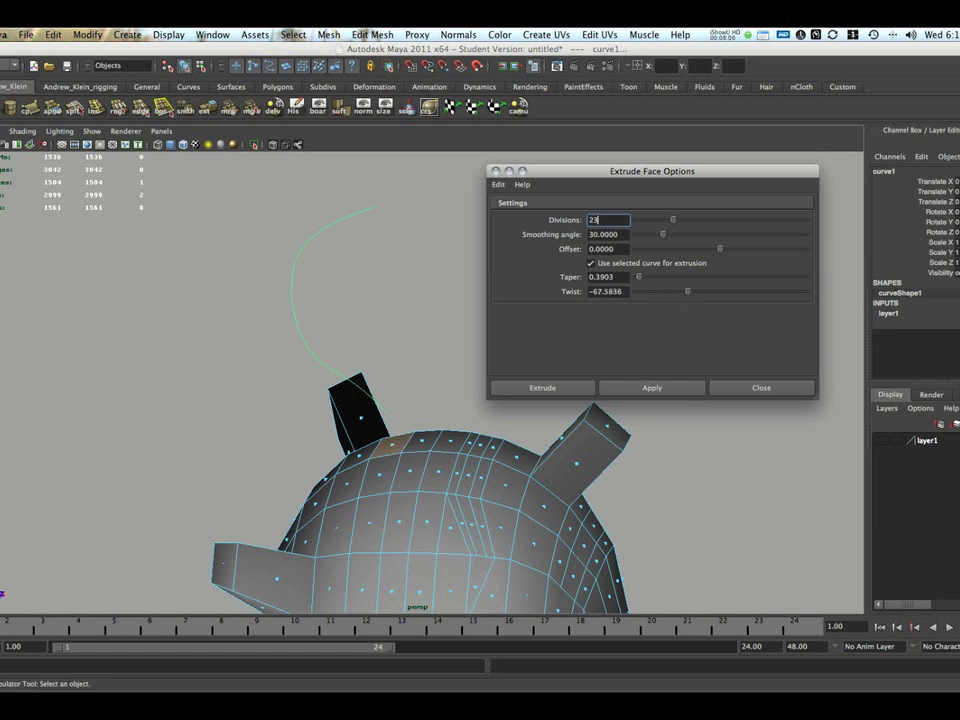
{"action": "middle_click_drag", "start_coordinate": [400, 470], "coordinate": [378, 428], "text": "alt"}
{"action": "left_click_drag", "start_coordinate": [378, 428], "coordinate": [288, 442], "text": "alt"}
{"action": "left_click_drag", "start_coordinate": [663, 235], "coordinate": [733, 235]}
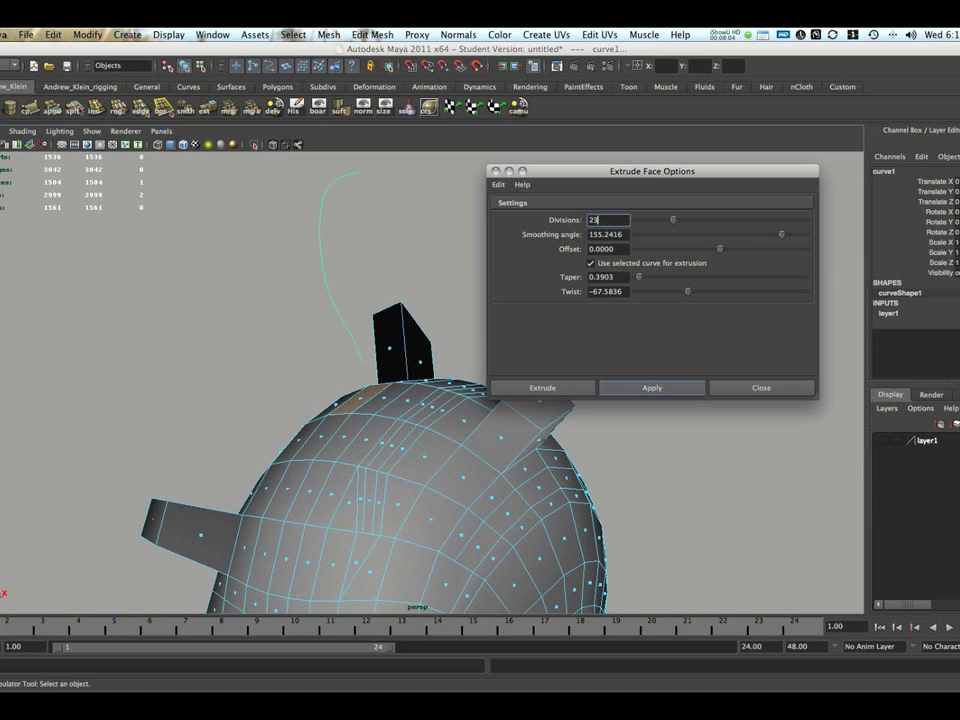
Extrude the selected face along the curve into a tapered, twisted horn, then close the options and clear the selection
{"action": "left_click", "coordinate": [652, 388]}
{"action": "left_click_drag", "start_coordinate": [350, 440], "coordinate": [490, 455], "text": "alt"}
{"action": "mouse_move", "coordinate": [400, 455]}
{"action": "left_mouse_down", "text": "alt"}
{"action": "mouse_move", "coordinate": [480, 485]}
{"action": "mouse_move", "coordinate": [530, 480]}
{"action": "mouse_move", "coordinate": [518, 500]}
{"action": "mouse_move", "coordinate": [420, 495]}
{"action": "mouse_move", "coordinate": [510, 455]}
{"action": "mouse_move", "coordinate": [550, 462]}
{"action": "mouse_move", "coordinate": [512, 450]}
{"action": "mouse_move", "coordinate": [448, 476]}
{"action": "mouse_move", "coordinate": [440, 438]}
{"action": "mouse_move", "coordinate": [410, 450]}
{"action": "left_mouse_up", "text": "alt"}
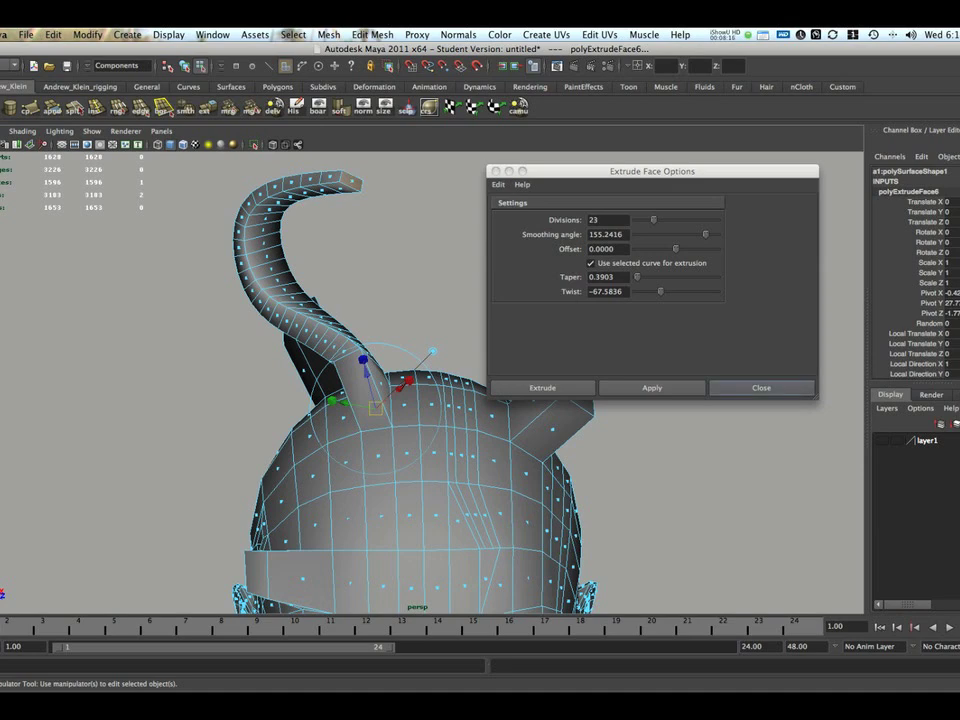
{"action": "left_click", "coordinate": [761, 388]}
{"action": "key", "text": "q"}
{"action": "left_click", "coordinate": [665, 420]}
{"action": "left_click_drag", "start_coordinate": [450, 450], "coordinate": [555, 450], "text": "alt"}
{"action": "left_click_drag", "start_coordinate": [480, 450], "coordinate": [510, 440], "text": "alt"}
{"action": "middle_click_drag", "start_coordinate": [510, 440], "coordinate": [490, 355], "text": "alt"}
{"action": "right_click_drag", "start_coordinate": [490, 355], "coordinate": [540, 355], "text": "alt"}
{"action": "left_click_drag", "start_coordinate": [420, 345], "coordinate": [500, 325], "text": "alt"}
{"action": "left_click", "coordinate": [372, 35]}
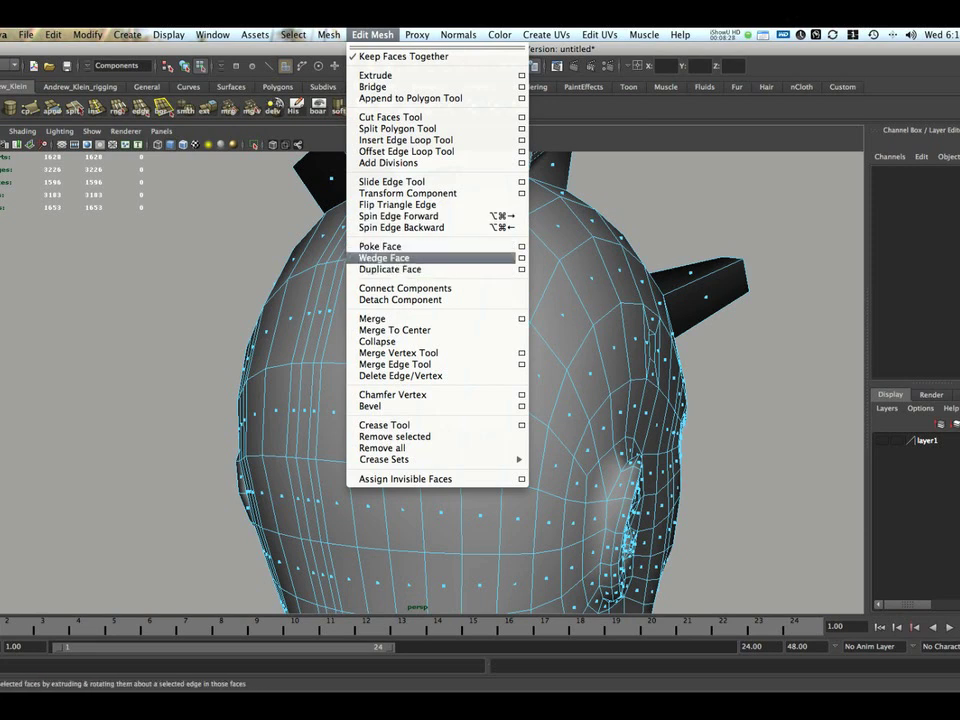
{"action": "left_click", "coordinate": [580, 300]}
Select a face on the side of the skull above the recess and add its upper edge to the selection
{"action": "left_click_drag", "start_coordinate": [560, 350], "coordinate": [380, 370], "text": "alt"}
{"action": "scroll", "coordinate": [432, 382], "scroll_direction": "up", "scroll_amount": 3}
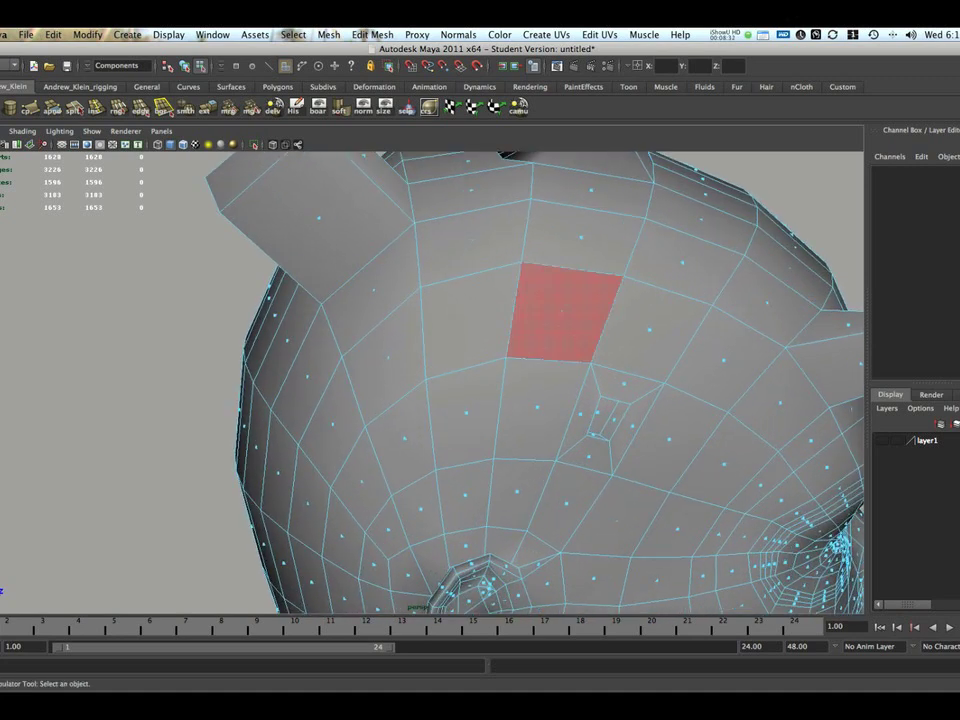
{"action": "left_click", "coordinate": [592, 308]}
{"action": "middle_click_drag", "start_coordinate": [592, 308], "coordinate": [475, 305], "text": "alt"}
{"action": "right_click_drag", "start_coordinate": [475, 305], "coordinate": [480, 274]}
{"action": "left_click", "coordinate": [478, 278], "text": "shift"}
{"action": "left_click_drag", "start_coordinate": [478, 282], "coordinate": [375, 325], "text": "alt"}
{"action": "scroll", "coordinate": [375, 325], "scroll_direction": "up", "scroll_amount": 1}
{"action": "middle_click_drag", "start_coordinate": [375, 325], "coordinate": [352, 356], "text": "alt"}
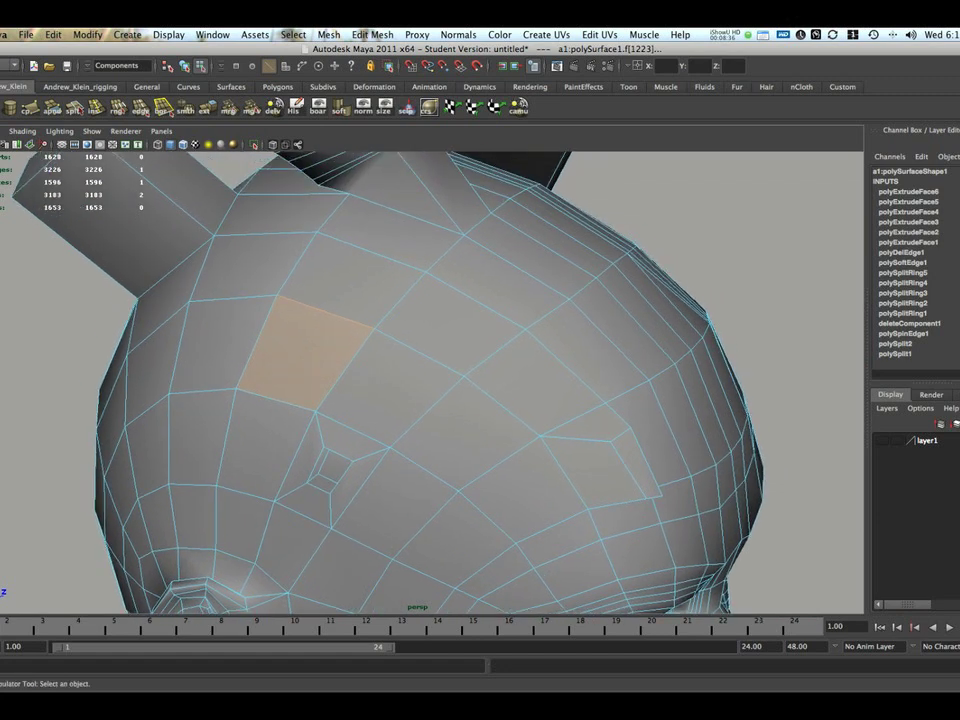
Wedge the selected face around its selected edge with an arc angle of 134.0690 and 7 divisions
{"action": "left_click", "coordinate": [372, 34]}
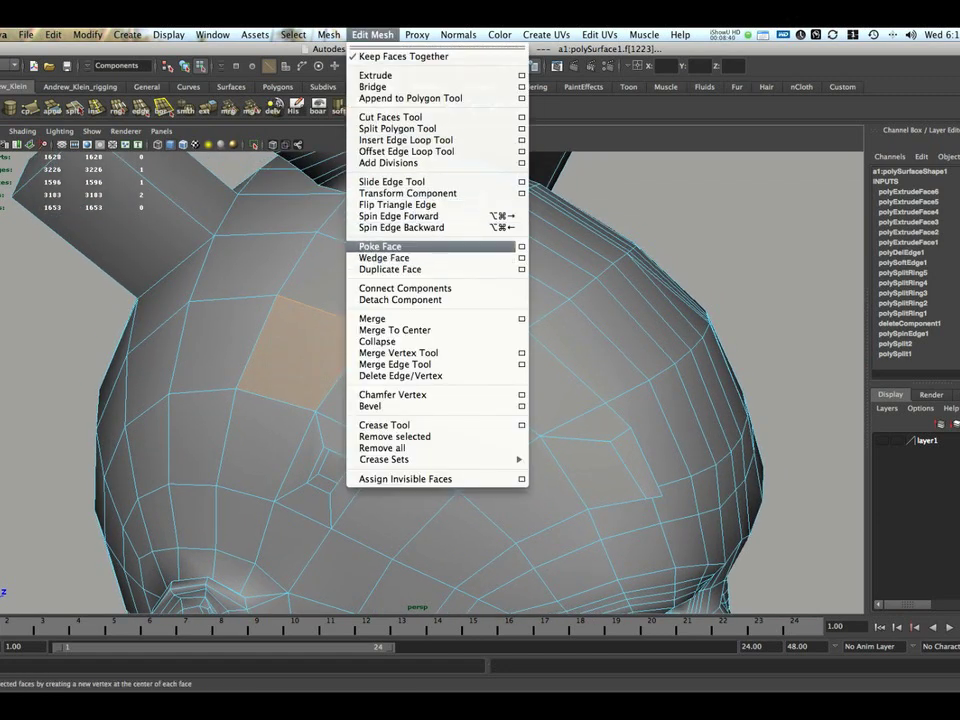
{"action": "left_click", "coordinate": [521, 258]}
{"action": "left_click_drag", "start_coordinate": [600, 171], "coordinate": [519, 126]}
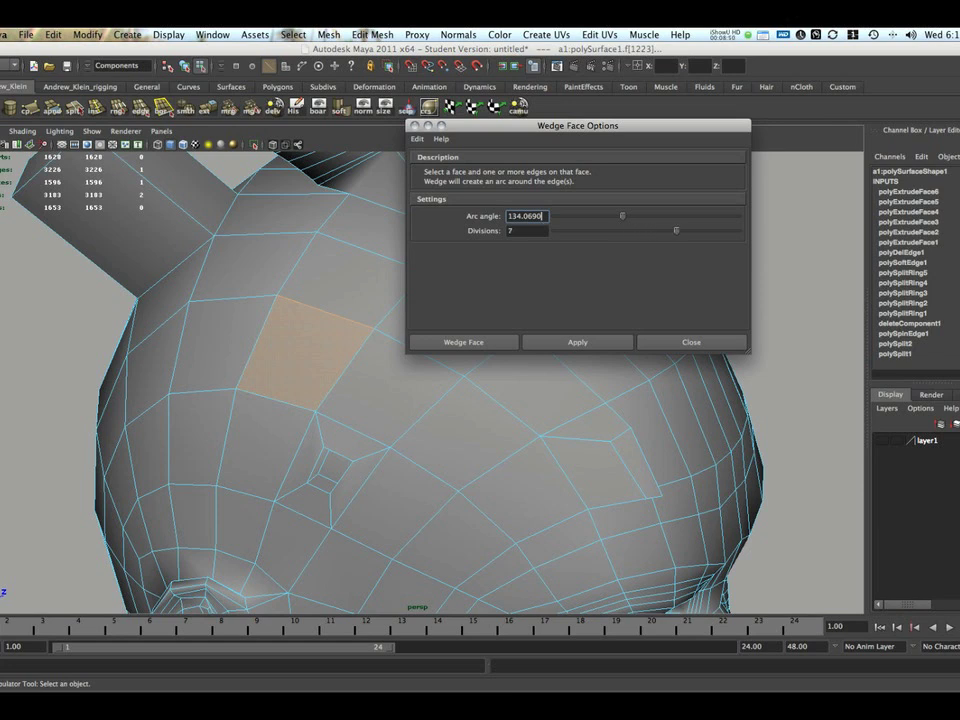
{"action": "left_click_drag", "start_coordinate": [560, 470], "coordinate": [412, 495], "text": "alt"}
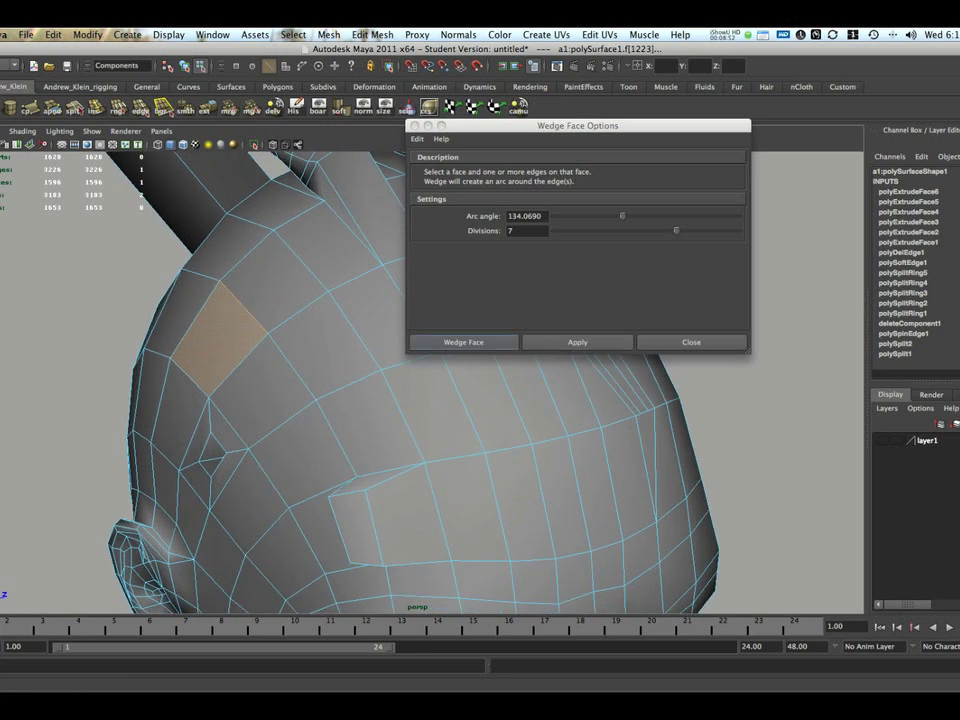
{"action": "left_click", "coordinate": [463, 342]}
{"action": "left_click_drag", "start_coordinate": [500, 400], "coordinate": [330, 410], "text": "alt"}
{"action": "middle_click_drag", "start_coordinate": [330, 410], "coordinate": [430, 503], "text": "alt"}
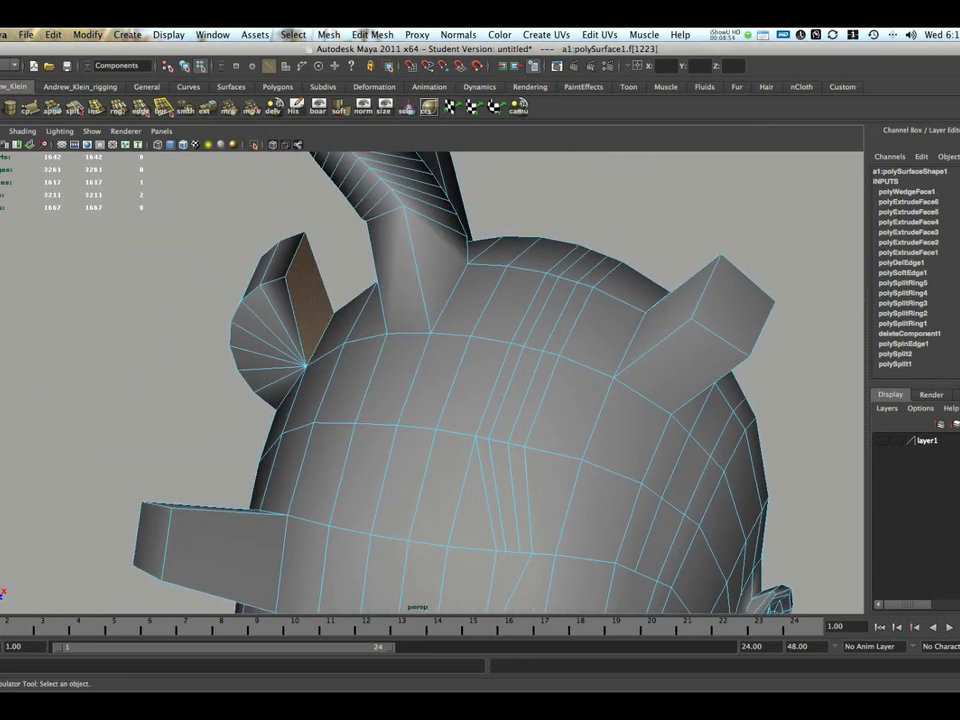
Switch to face selection and select the end face of an extruded block on the upper skull
{"action": "scroll", "coordinate": [432, 382], "scroll_direction": "up", "scroll_amount": 1}
{"action": "left_click_drag", "start_coordinate": [400, 430], "coordinate": [475, 403], "text": "alt"}
{"action": "left_click_drag", "start_coordinate": [375, 355], "coordinate": [493, 340], "text": "alt"}
{"action": "right_click_drag", "start_coordinate": [493, 336], "coordinate": [493, 366]}
{"action": "left_click_drag", "start_coordinate": [520, 366], "coordinate": [500, 350], "text": "alt"}
{"action": "left_click", "coordinate": [371, 363]}
{"action": "right_click_drag", "start_coordinate": [500, 350], "coordinate": [570, 350], "text": "alt"}
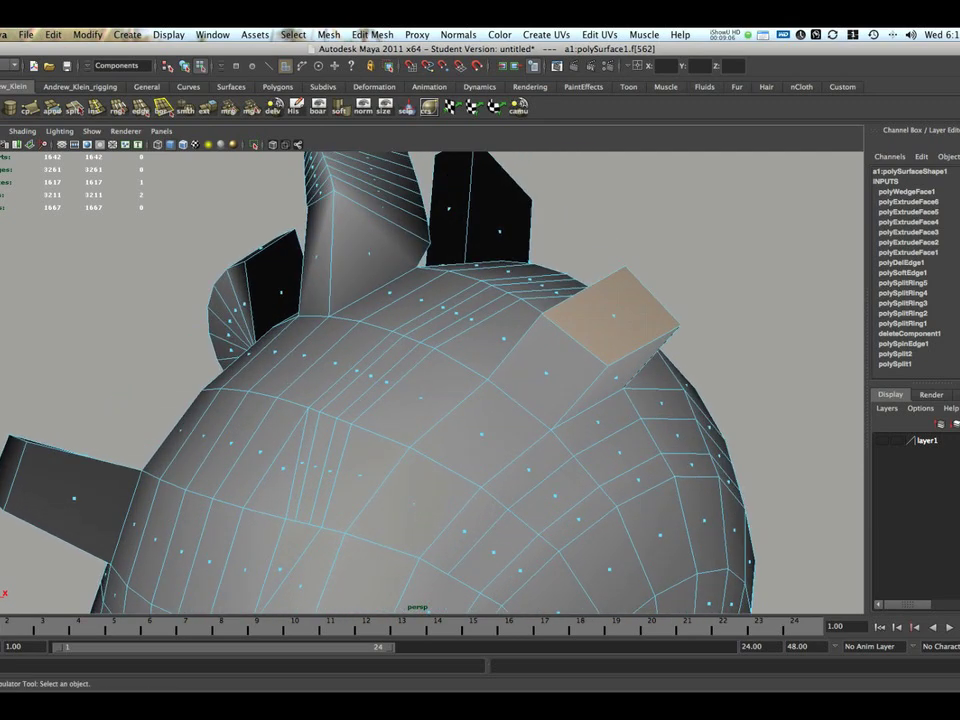
{"action": "middle_click_drag", "start_coordinate": [570, 350], "coordinate": [425, 288], "text": "alt"}
{"action": "left_click_drag", "start_coordinate": [425, 288], "coordinate": [405, 292], "text": "alt"}
Poke the selected end face to split it into triangles around a new centre vertex
{"action": "left_click", "coordinate": [372, 35]}
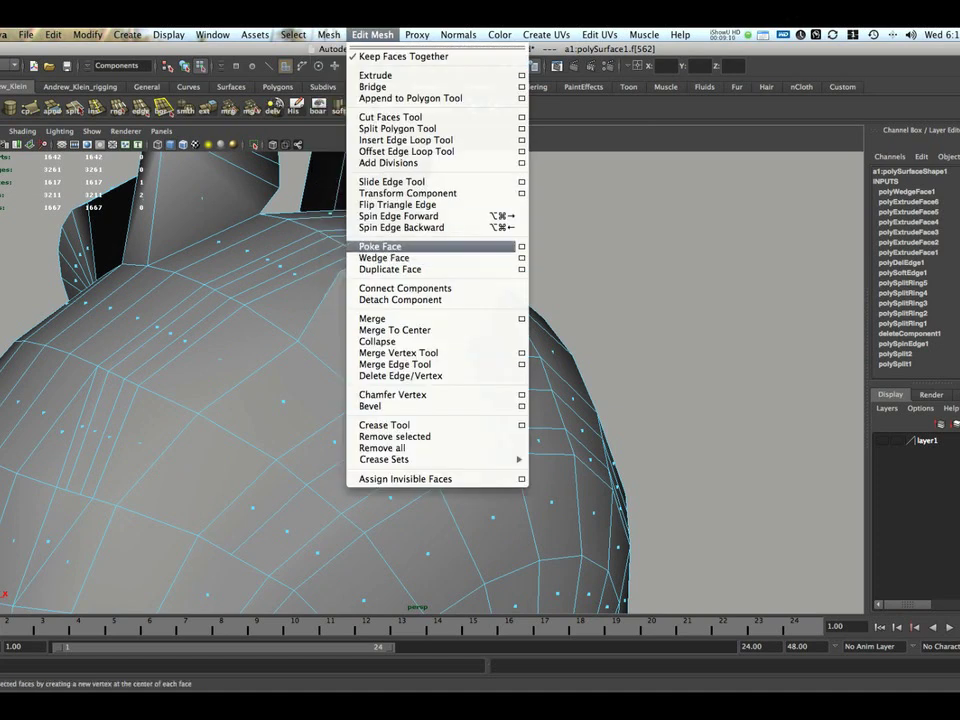
{"action": "left_click", "coordinate": [380, 246]}
{"action": "left_click_drag", "start_coordinate": [400, 285], "coordinate": [310, 290], "text": "alt"}
{"action": "middle_click_drag", "start_coordinate": [310, 290], "coordinate": [432, 346], "text": "alt"}
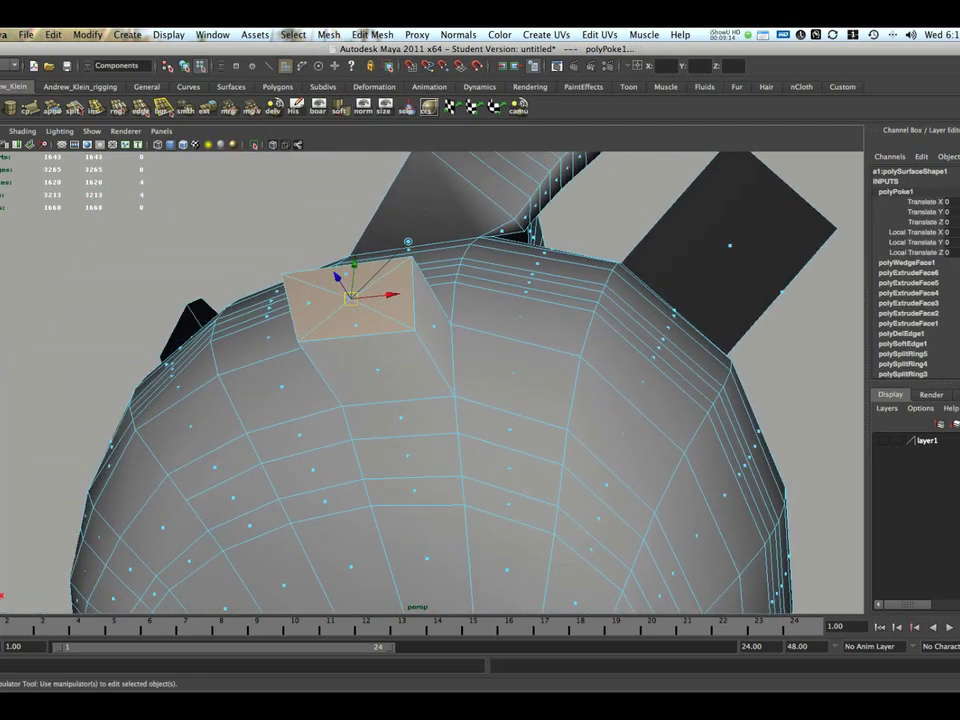
{"action": "left_click_drag", "start_coordinate": [460, 255], "coordinate": [264, 185], "text": "alt"}
{"action": "left_click_drag", "start_coordinate": [363, 290], "coordinate": [600, 260], "text": "alt"}
{"action": "middle_click_drag", "start_coordinate": [600, 260], "coordinate": [545, 329], "text": "alt"}
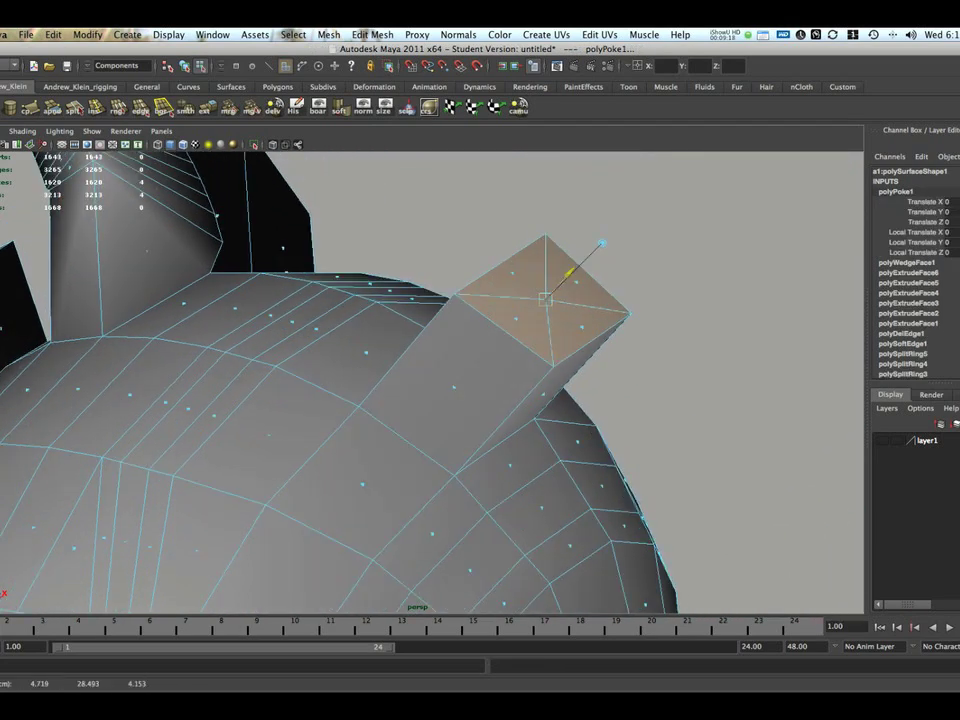
{"action": "left_click_drag", "start_coordinate": [520, 325], "coordinate": [318, 335]}
Return to object mode and deselect the head mesh
{"action": "right_click", "coordinate": [318, 349]}
{"action": "right_click_drag", "start_coordinate": [318, 349], "coordinate": [376, 334]}
{"action": "left_click", "coordinate": [402, 218]}
{"action": "left_click_drag", "start_coordinate": [402, 225], "coordinate": [540, 281], "text": "alt"}
{"action": "scroll", "coordinate": [425, 272], "scroll_direction": "down", "scroll_amount": 5}
{"action": "scroll", "coordinate": [542, 281], "scroll_direction": "down", "scroll_amount": 1}
{"action": "scroll", "coordinate": [540, 281], "scroll_direction": "down", "scroll_amount": 3}
{"action": "middle_click_drag", "start_coordinate": [540, 281], "coordinate": [630, 235], "text": "alt"}
{"action": "left_click_drag", "start_coordinate": [630, 235], "coordinate": [495, 250], "text": "alt"}
{"action": "scroll", "coordinate": [510, 240], "scroll_direction": "up", "scroll_amount": 2}
{"action": "left_click", "coordinate": [480, 320]}
Switch to face selection and delete one four-sided face on the back of the head
{"action": "left_click_drag", "start_coordinate": [480, 320], "coordinate": [331, 250], "text": "alt"}
{"action": "scroll", "coordinate": [331, 250], "scroll_direction": "up", "scroll_amount": 2}
{"action": "left_click_drag", "start_coordinate": [345, 335], "coordinate": [375, 336], "text": "alt"}
{"action": "right_click", "coordinate": [375, 336]}
{"action": "right_click_drag", "start_coordinate": [375, 340], "coordinate": [376, 366]}
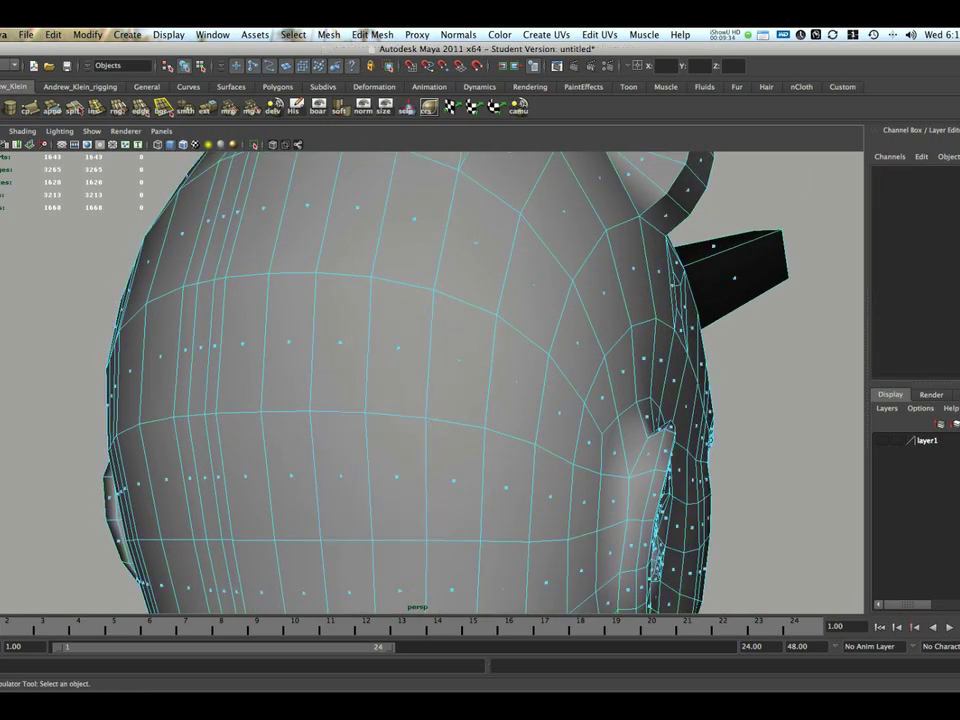
{"action": "left_click", "coordinate": [398, 345]}
{"action": "key", "text": "Delete"}
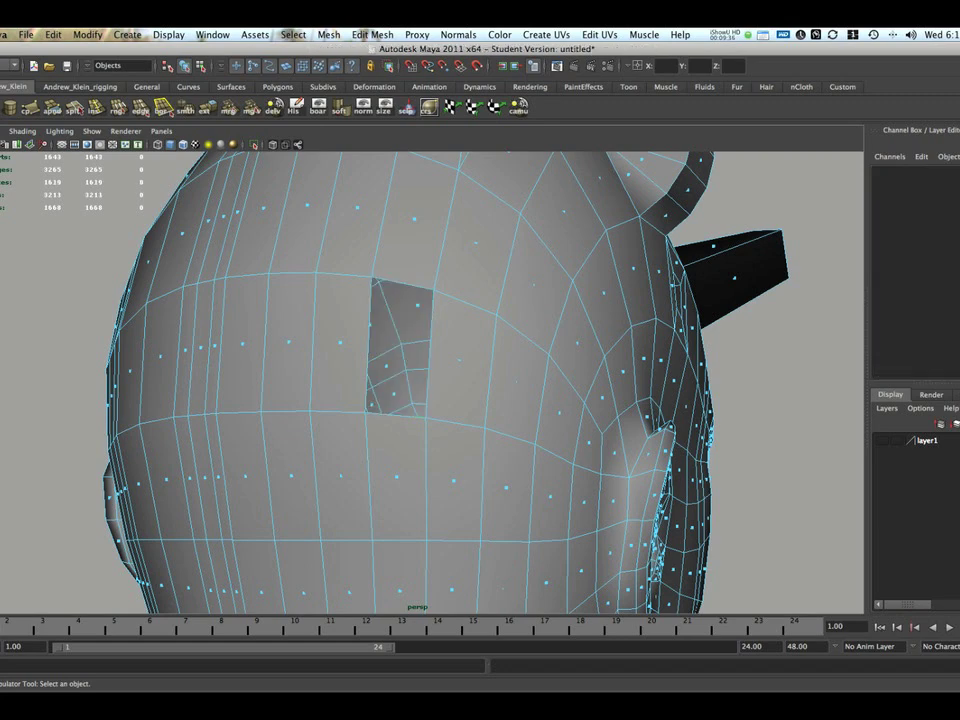
Start the Append to Polygon Tool on the head mesh and pick one long border edge of the rectangular hole
{"action": "left_click_drag", "start_coordinate": [398, 345], "coordinate": [369, 360], "text": "alt"}
{"action": "scroll", "coordinate": [394, 300], "scroll_direction": "up", "scroll_amount": 1}
{"action": "right_click_drag", "start_coordinate": [394, 289], "coordinate": [450, 270]}
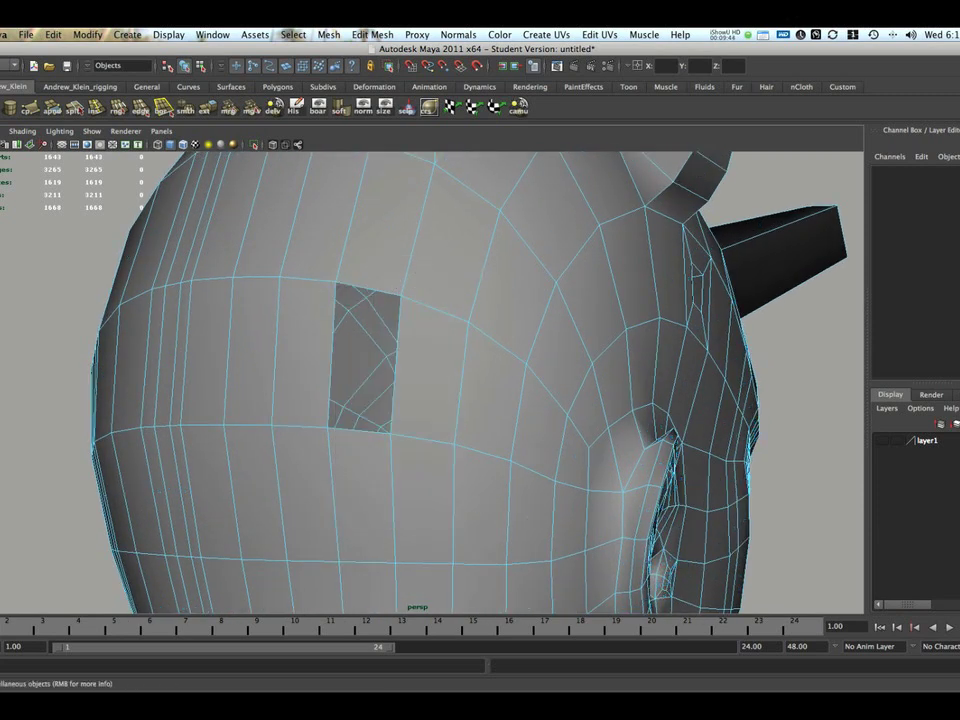
{"action": "left_click", "coordinate": [372, 34]}
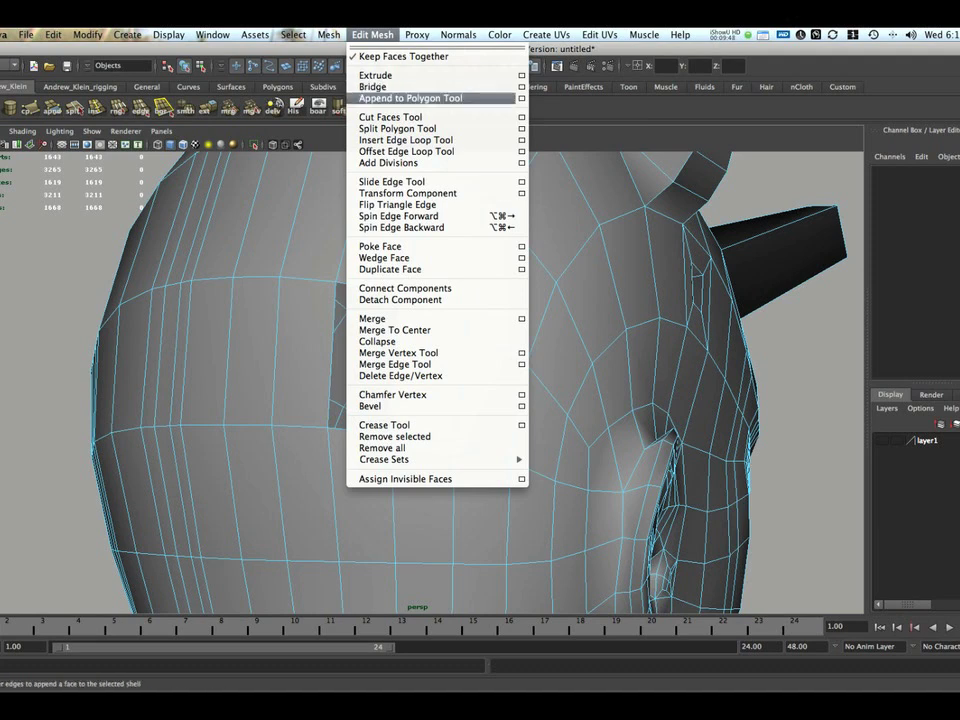
{"action": "left_click", "coordinate": [410, 98]}
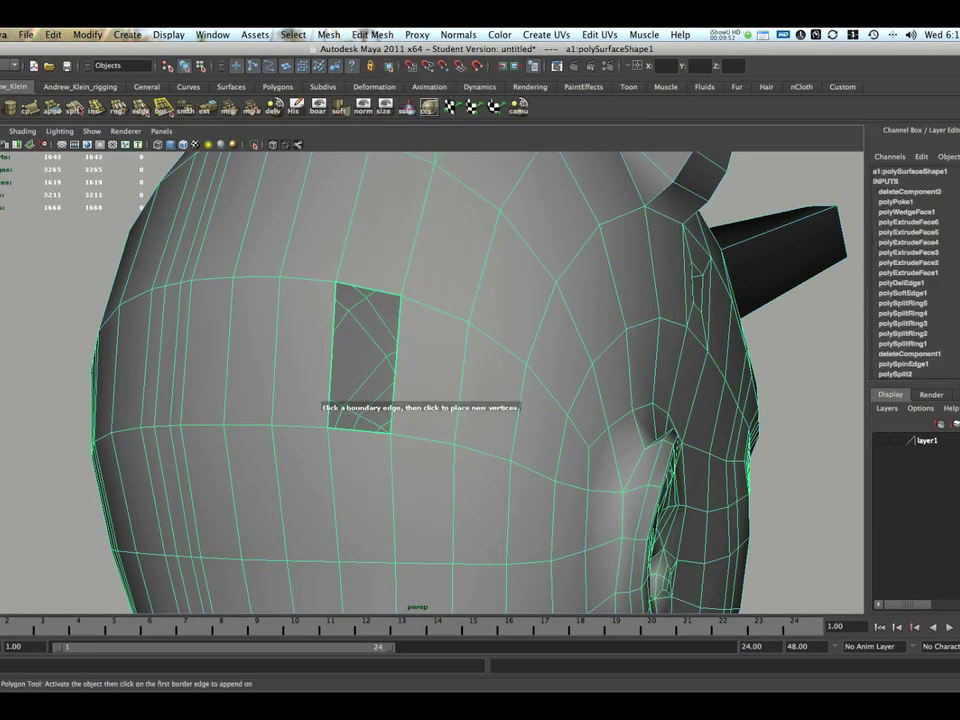
{"action": "left_click", "coordinate": [332, 354]}
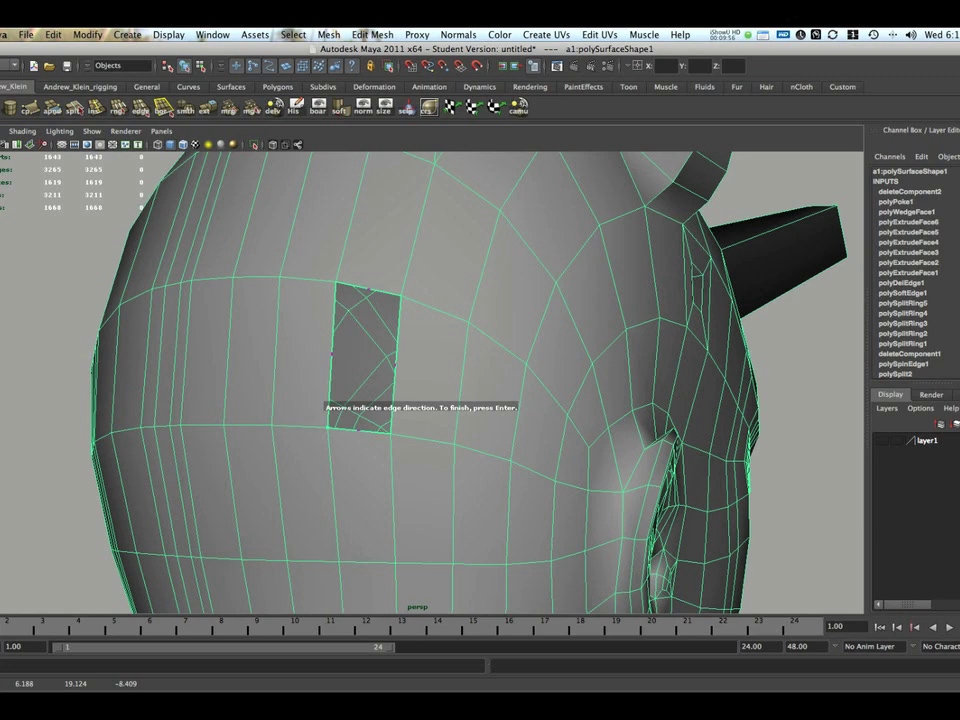
Append a four-sided face across the hole by picking its lower border edge and the opposite long edge
{"action": "right_click_drag", "start_coordinate": [330, 396], "coordinate": [488, 396], "text": "alt"}
{"action": "middle_click_drag", "start_coordinate": [400, 360], "coordinate": [475, 398], "text": "alt"}
{"action": "right_click_drag", "start_coordinate": [475, 398], "coordinate": [550, 398], "text": "alt"}
{"action": "middle_click_drag", "start_coordinate": [400, 385], "coordinate": [490, 408], "text": "alt"}
{"action": "right_click_drag", "start_coordinate": [490, 408], "coordinate": [394, 408], "text": "alt"}
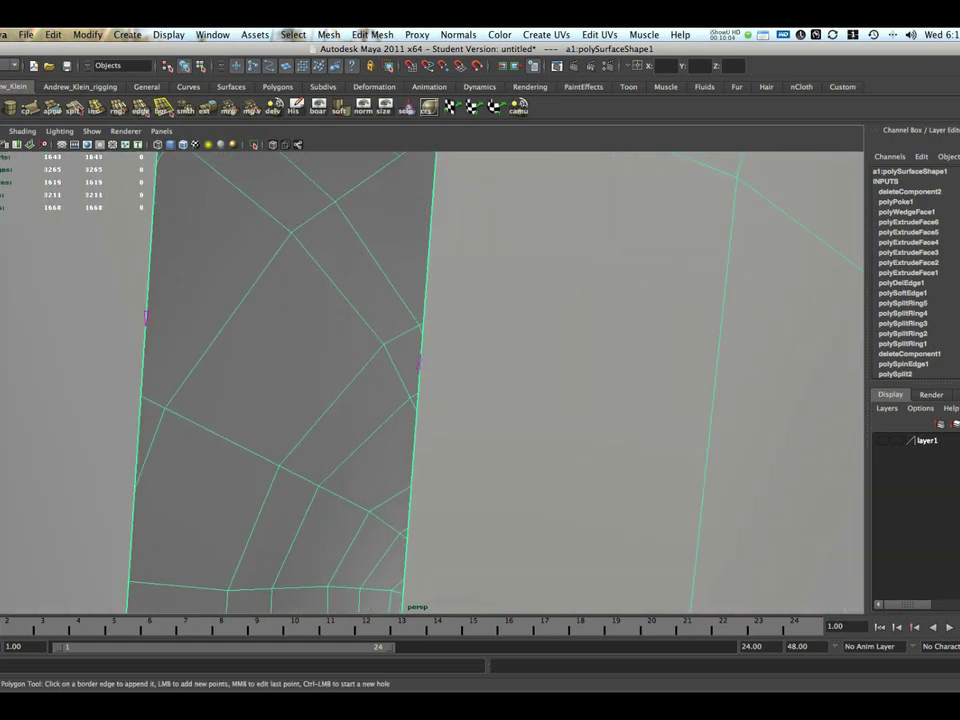
{"action": "scroll", "coordinate": [430, 380], "scroll_direction": "down", "scroll_amount": 5}
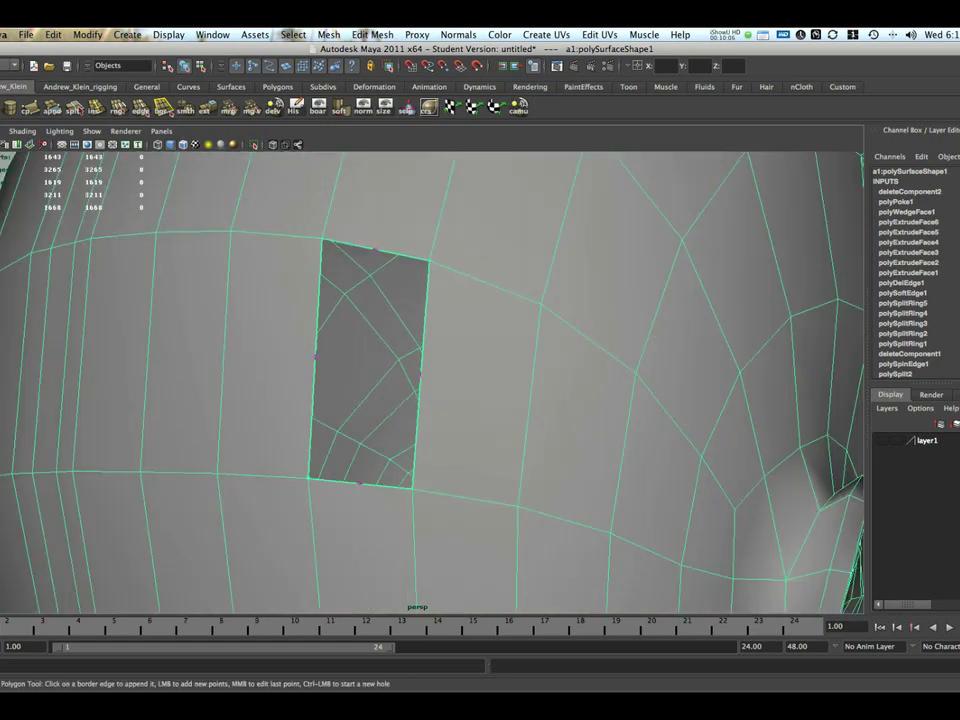
{"action": "left_click", "coordinate": [360, 484]}
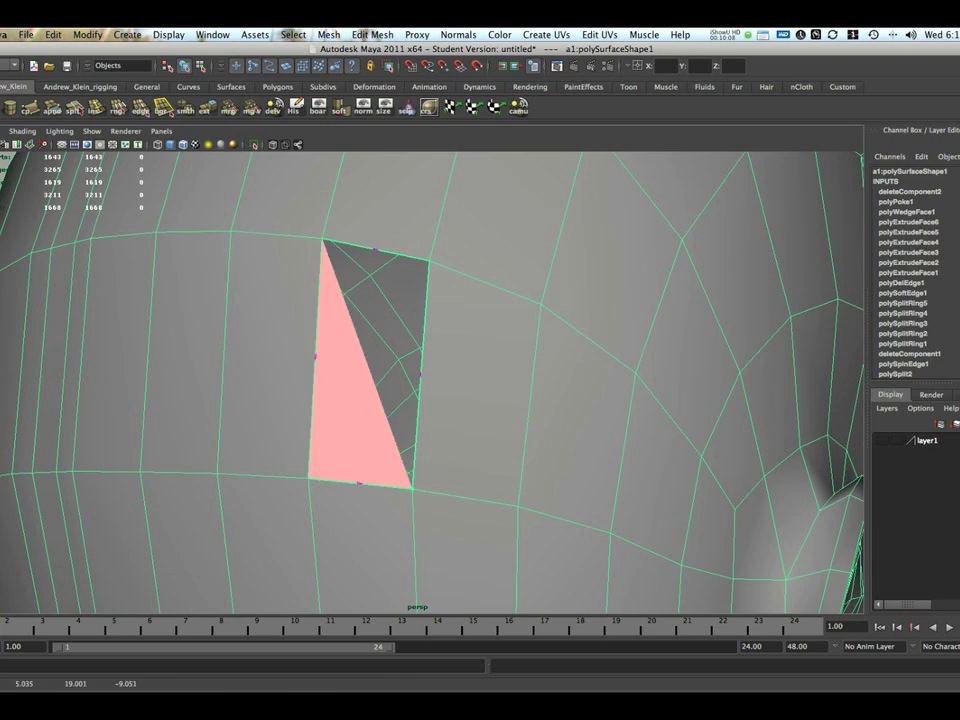
{"action": "left_click", "coordinate": [420, 375]}
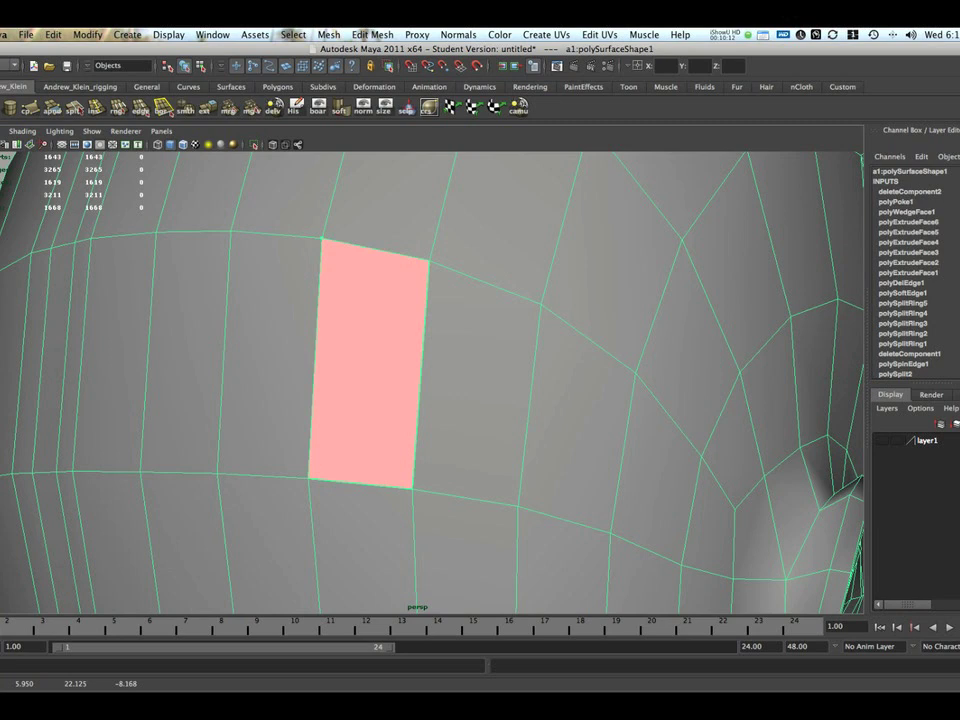
{"action": "key", "text": "Return"}
{"action": "right_click_drag", "start_coordinate": [420, 375], "coordinate": [290, 375], "text": "alt"}
{"action": "mouse_move", "coordinate": [420, 375]}
{"action": "left_mouse_down", "text": "alt"}
{"action": "mouse_move", "coordinate": [280, 385]}
{"action": "mouse_move", "coordinate": [410, 380]}
{"action": "left_mouse_up", "text": "alt"}
{"action": "right_click_drag", "start_coordinate": [410, 380], "coordinate": [450, 380], "text": "alt"}
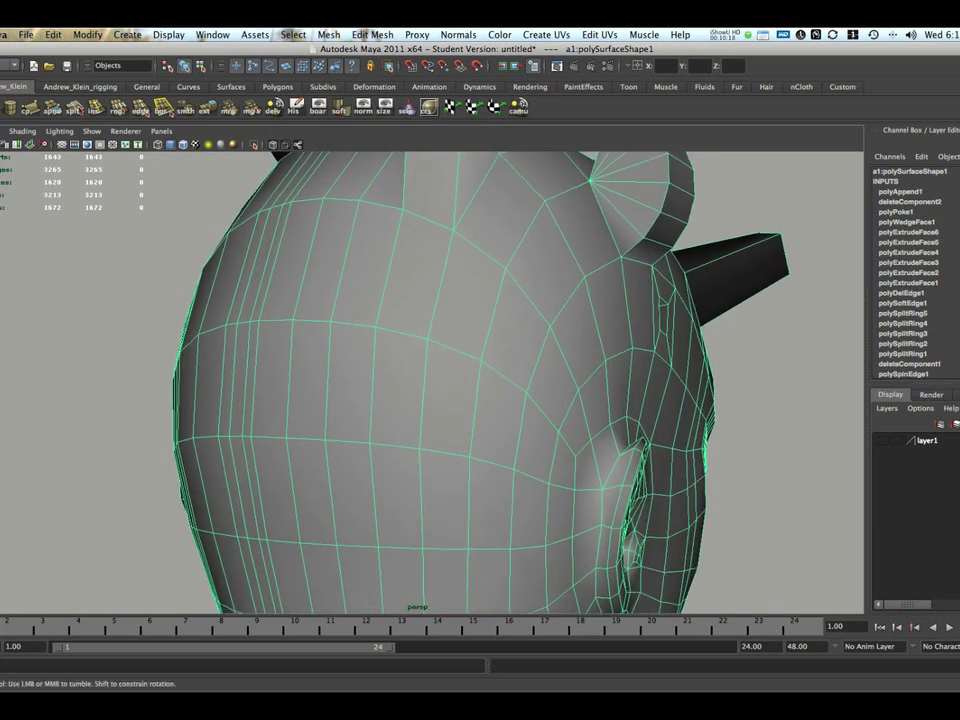
Switch to face selection and delete the newly appended face on the back of the head
{"action": "middle_click_drag", "start_coordinate": [430, 420], "coordinate": [438, 345], "text": "alt"}
{"action": "right_click_drag", "start_coordinate": [438, 345], "coordinate": [475, 345], "text": "alt"}
{"action": "right_click_drag", "start_coordinate": [425, 274], "coordinate": [426, 304]}
{"action": "left_click_drag", "start_coordinate": [424, 300], "coordinate": [438, 310], "text": "alt"}
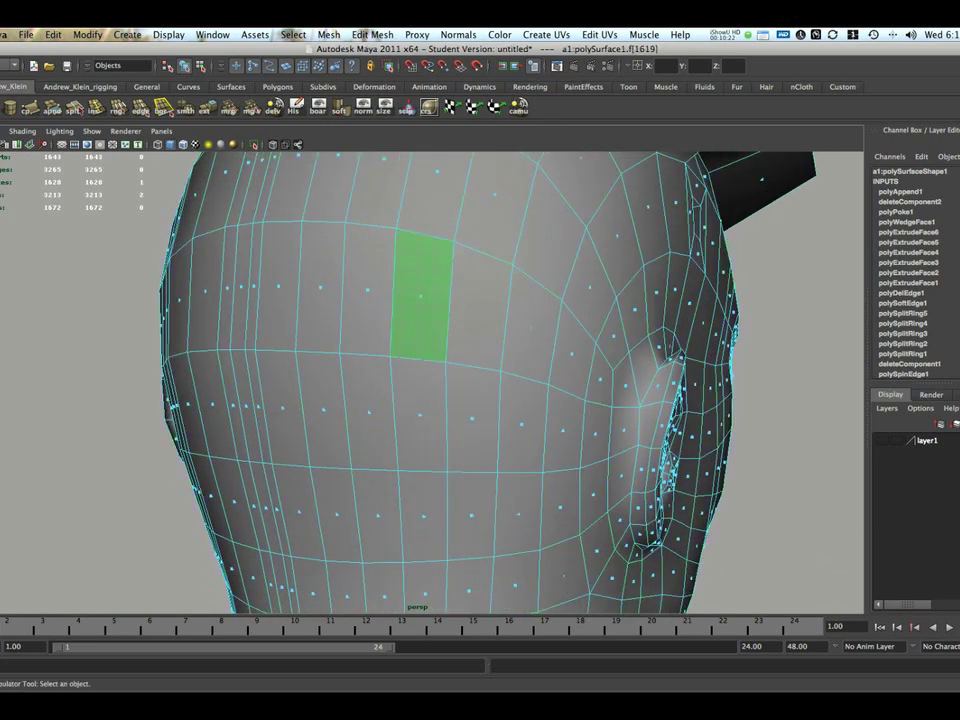
{"action": "key", "text": "Delete"}
Try closing the rectangular hole by selecting its border edge loop and applying Fill Hole
{"action": "left_click_drag", "start_coordinate": [430, 380], "coordinate": [550, 378], "text": "alt"}
{"action": "right_click_drag", "start_coordinate": [414, 259], "coordinate": [412, 231]}
{"action": "double_click", "coordinate": [404, 256]}
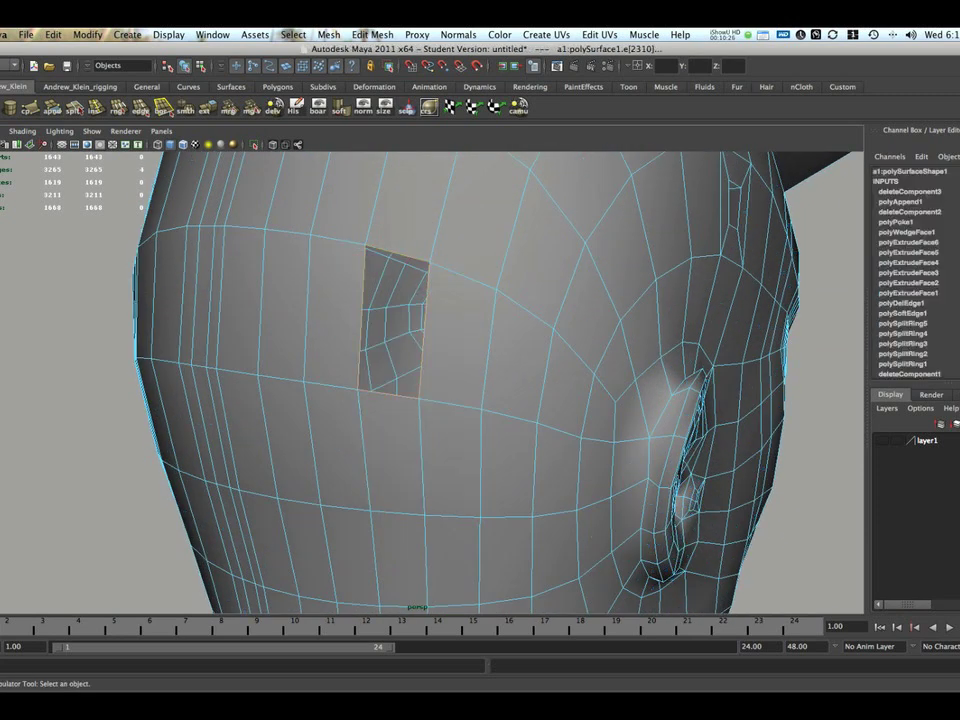
{"action": "middle_click_drag", "start_coordinate": [404, 258], "coordinate": [404, 292], "text": "alt"}
{"action": "middle_click_drag", "start_coordinate": [385, 340], "coordinate": [385, 359], "text": "alt"}
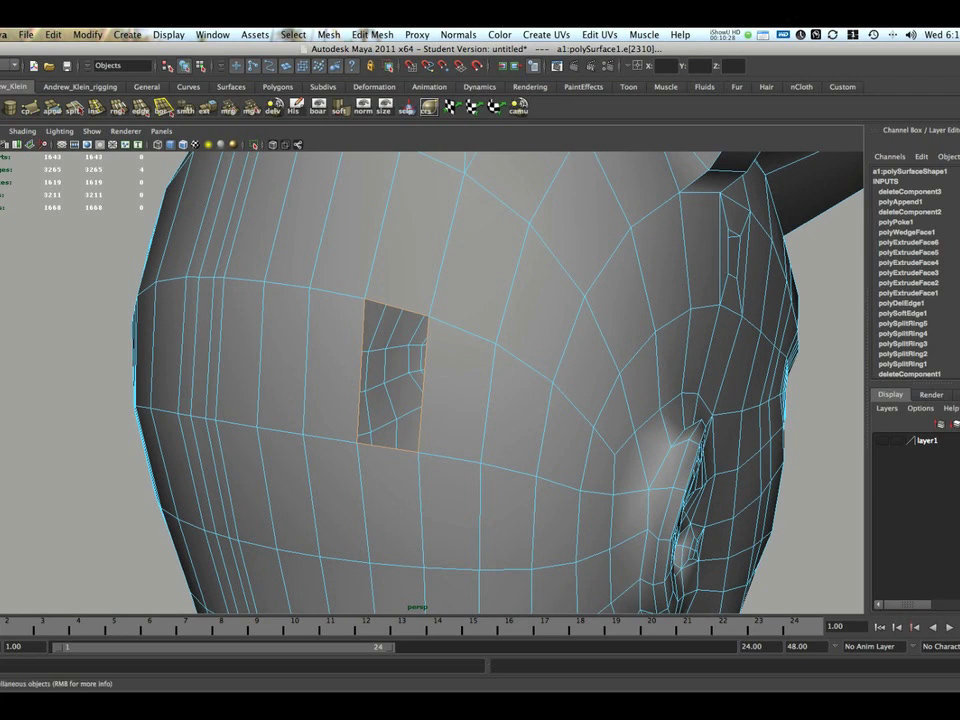
{"action": "left_click", "coordinate": [329, 34]}
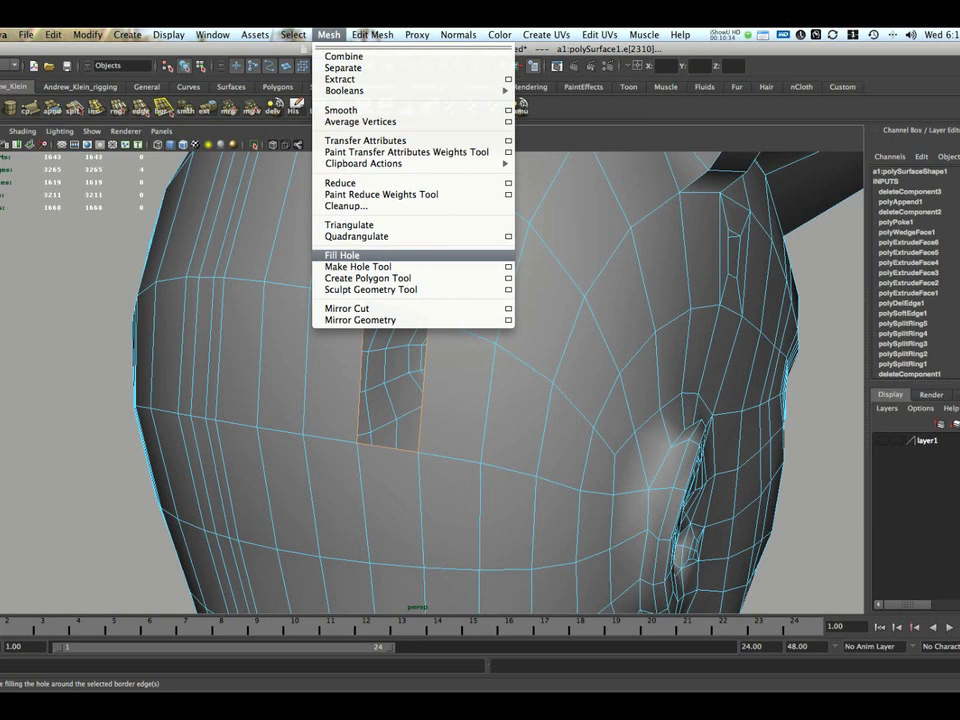
{"action": "left_click", "coordinate": [341, 255]}
{"action": "left_click_drag", "start_coordinate": [450, 400], "coordinate": [506, 392], "text": "alt"}
{"action": "right_click_drag", "start_coordinate": [506, 392], "coordinate": [526, 392], "text": "alt"}
{"action": "key", "text": "z"}
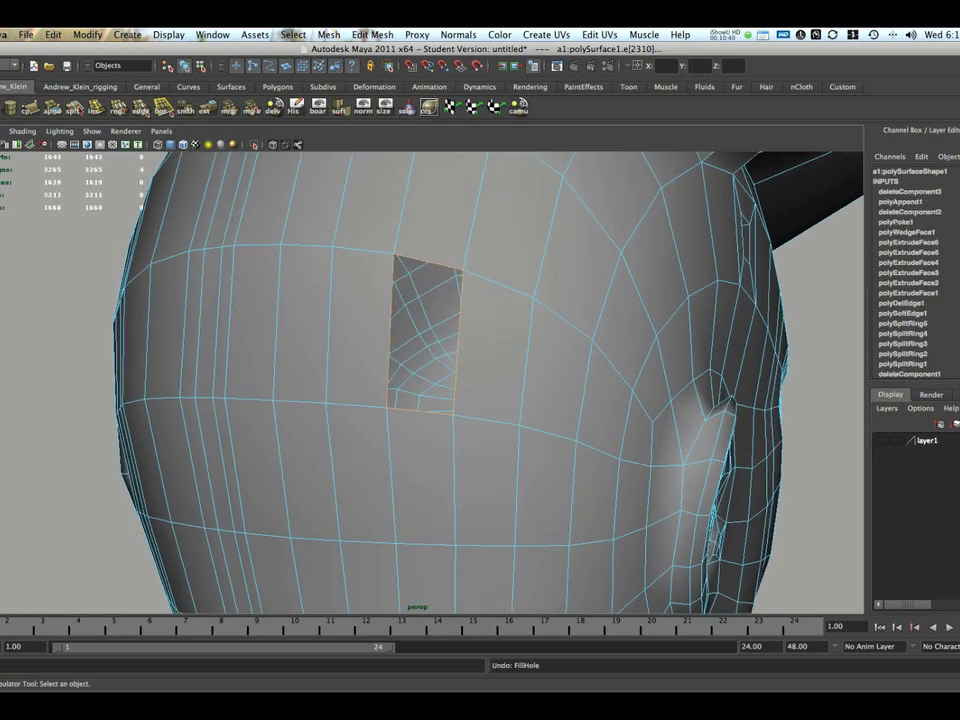
Delete the face beside the rectangular hole and the face directly below that one to make an L-shaped opening
{"action": "right_click_drag", "start_coordinate": [375, 321], "coordinate": [377, 350]}
{"action": "left_click", "coordinate": [358, 330]}
{"action": "key", "text": "Delete"}
{"action": "left_click", "coordinate": [361, 474]}
{"action": "key", "text": "Delete"}
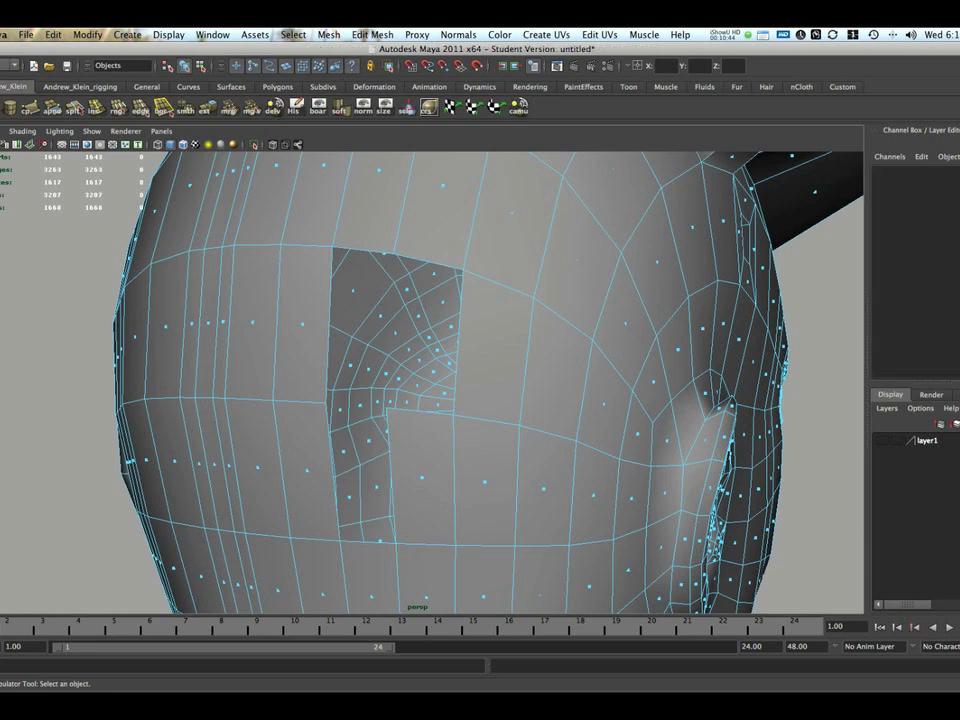
Select the border edge loop of the L-shaped opening and close it with Fill Hole
{"action": "right_click_drag", "start_coordinate": [364, 248], "coordinate": [364, 216]}
{"action": "double_click", "coordinate": [372, 258]}
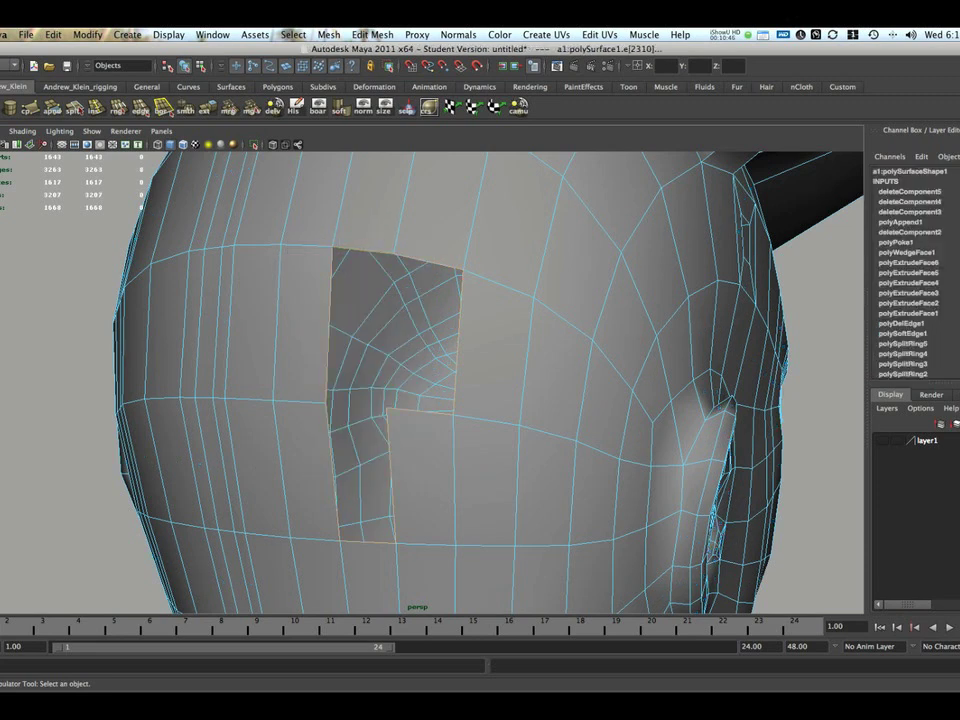
{"action": "left_click", "coordinate": [329, 35]}
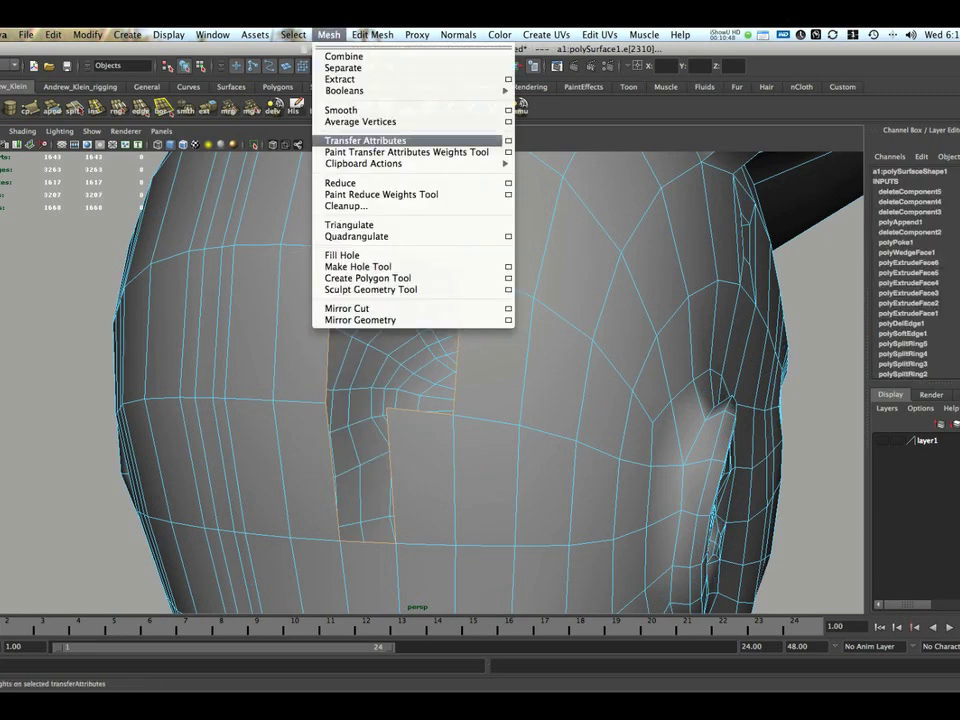
{"action": "left_click", "coordinate": [343, 255]}
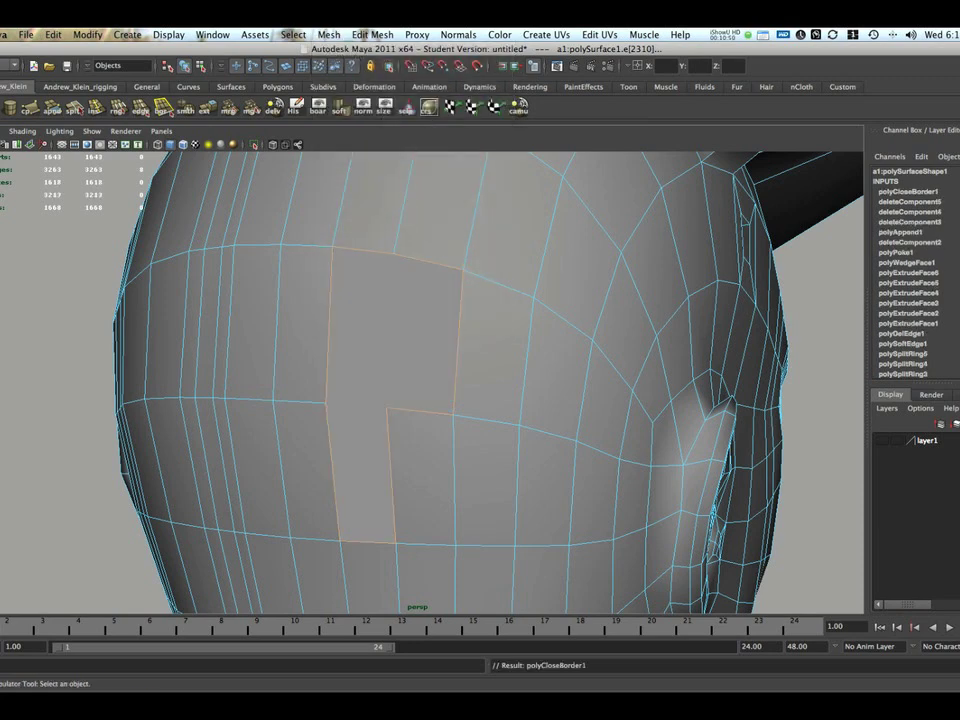
{"action": "left_click_drag", "start_coordinate": [400, 300], "coordinate": [478, 302], "text": "alt"}
{"action": "right_click_drag", "start_coordinate": [478, 302], "coordinate": [495, 304], "text": "alt"}
{"action": "middle_click_drag", "start_coordinate": [495, 304], "coordinate": [496, 337], "text": "alt"}
{"action": "mouse_move", "coordinate": [480, 335]}
{"action": "left_mouse_down", "text": "alt"}
{"action": "mouse_move", "coordinate": [365, 330]}
{"action": "mouse_move", "coordinate": [610, 330]}
{"action": "mouse_move", "coordinate": [466, 325]}
{"action": "left_mouse_up", "text": "alt"}
{"action": "right_click_drag", "start_coordinate": [466, 325], "coordinate": [530, 328], "text": "alt"}
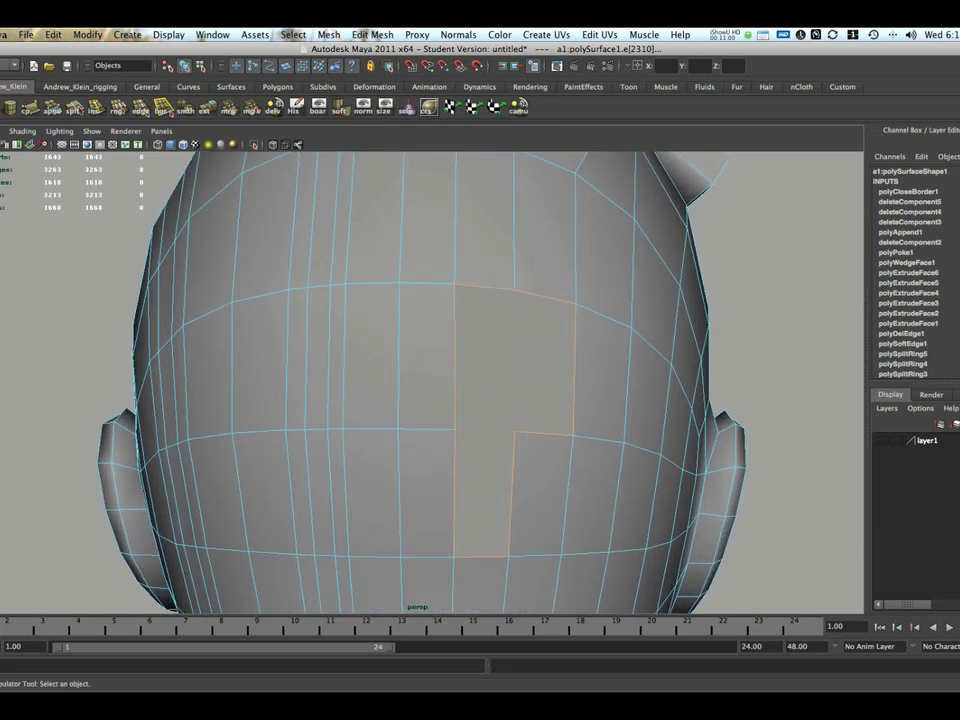
Switch to face selection and delete the end face of the short extruded block above the forehead
{"action": "left_click_drag", "start_coordinate": [530, 328], "coordinate": [745, 340], "text": "alt"}
{"action": "right_click_drag", "start_coordinate": [745, 340], "coordinate": [570, 338], "text": "alt"}
{"action": "left_click_drag", "start_coordinate": [570, 338], "coordinate": [690, 325], "text": "alt"}
{"action": "scroll", "coordinate": [456, 337], "scroll_direction": "up", "scroll_amount": 5}
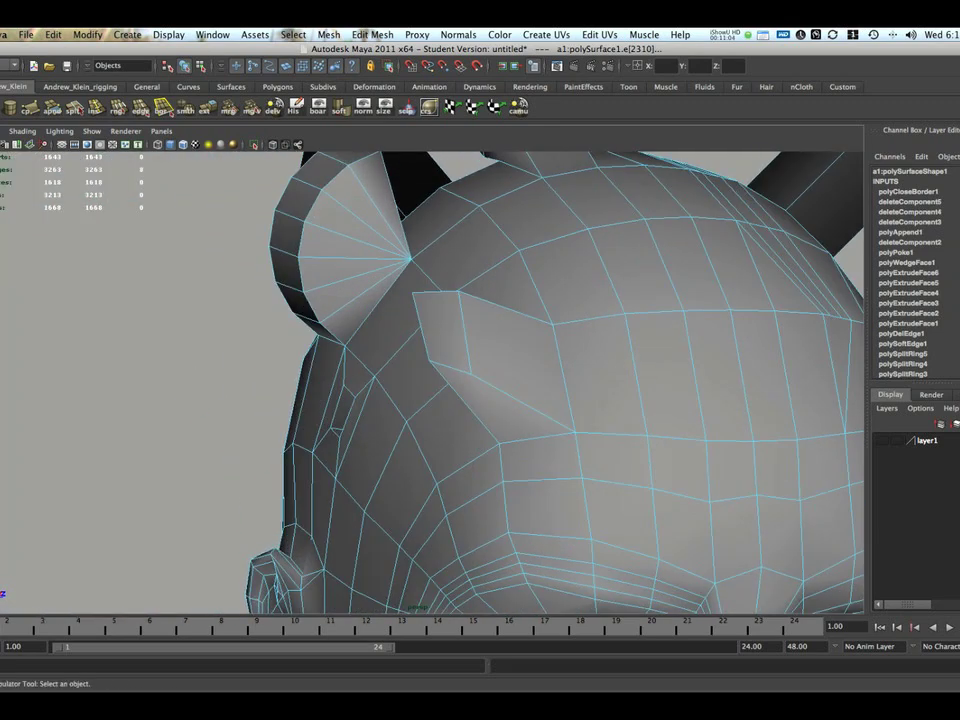
{"action": "right_click", "coordinate": [456, 337]}
{"action": "right_click_drag", "start_coordinate": [456, 337], "coordinate": [457, 367]}
{"action": "left_click", "coordinate": [440, 330]}
{"action": "key", "text": "Delete"}
Switch to vertex selection and select the four corner vertices around the open end of the forehead block
{"action": "left_click_drag", "start_coordinate": [440, 330], "coordinate": [540, 332], "text": "alt"}
{"action": "middle_click_drag", "start_coordinate": [540, 332], "coordinate": [428, 362], "text": "alt"}
{"action": "scroll", "coordinate": [428, 362], "scroll_direction": "up", "scroll_amount": 1}
{"action": "left_click_drag", "start_coordinate": [428, 362], "coordinate": [500, 325], "text": "alt"}
{"action": "middle_click_drag", "start_coordinate": [539, 279], "coordinate": [469, 336], "text": "alt"}
{"action": "right_click_drag", "start_coordinate": [469, 336], "coordinate": [416, 336]}
{"action": "left_click_drag", "start_coordinate": [416, 336], "coordinate": [380, 348], "text": "alt"}
{"action": "left_click", "coordinate": [432, 293]}
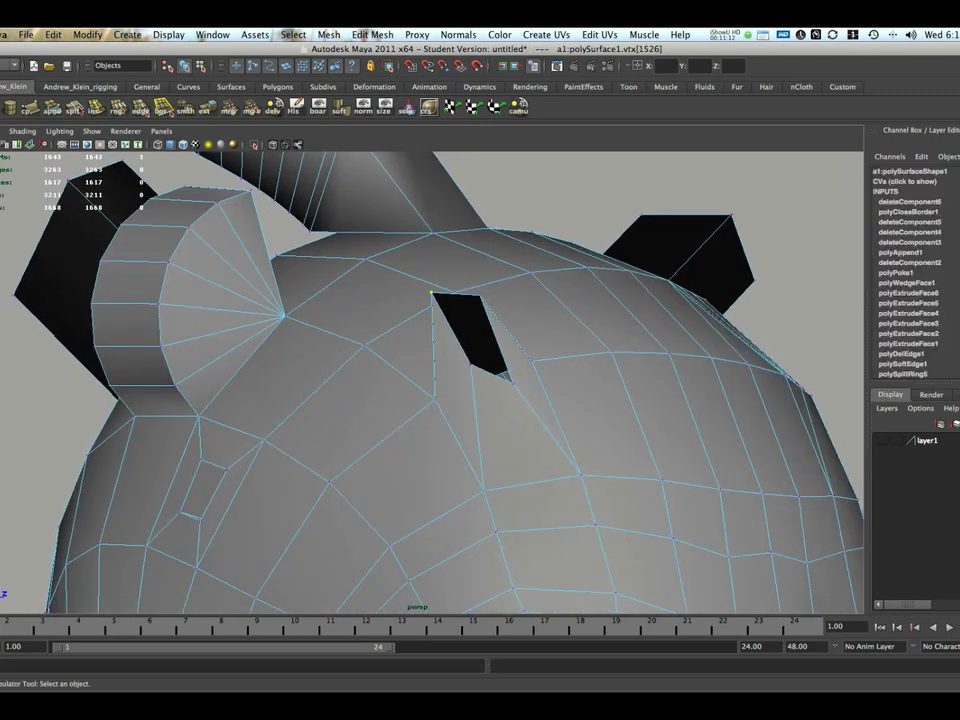
{"action": "left_click", "coordinate": [481, 296], "text": "shift"}
{"action": "left_click", "coordinate": [512, 382], "text": "shift"}
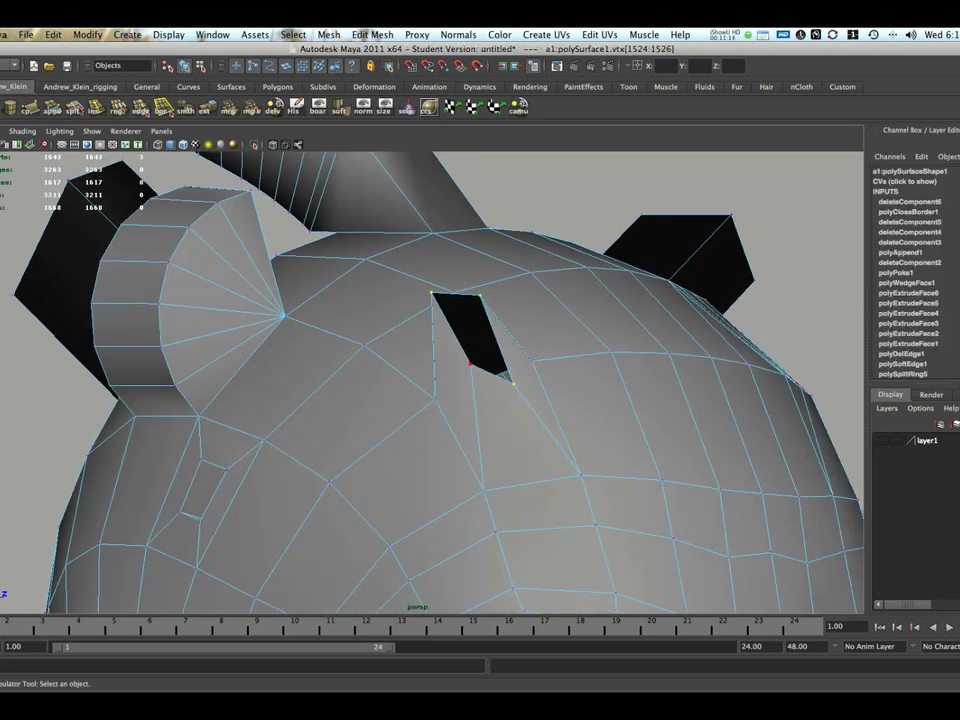
{"action": "left_click", "coordinate": [471, 365], "text": "shift"}
{"action": "left_click_drag", "start_coordinate": [471, 365], "coordinate": [396, 354], "text": "alt"}
Try to merge the four selected corner vertices using the Merge options with a threshold of 0.0001
{"action": "left_click", "coordinate": [371, 34]}
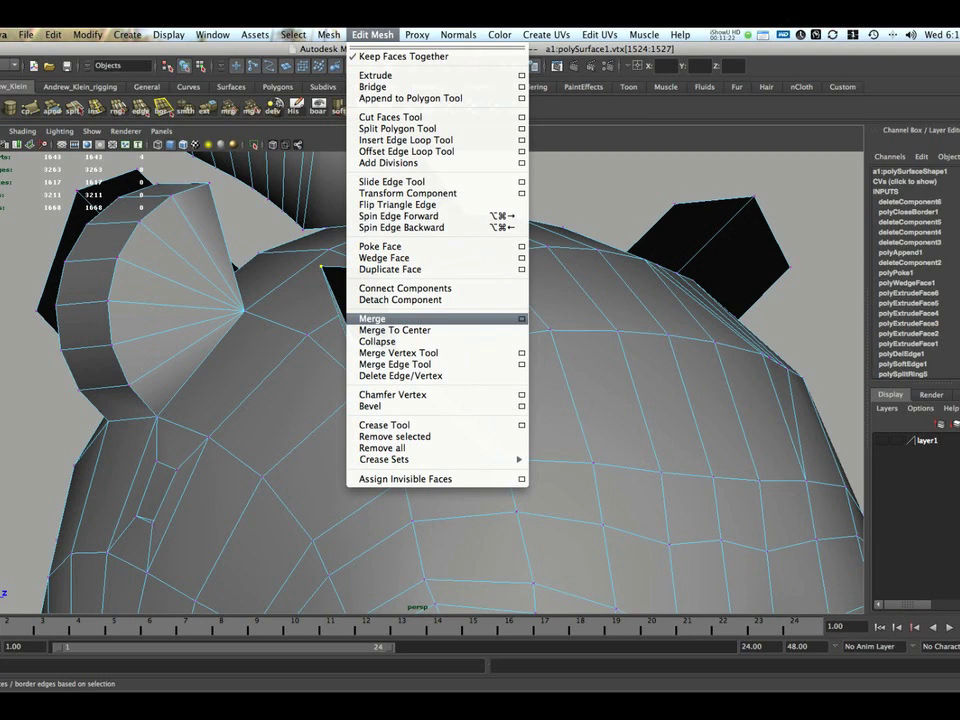
{"action": "left_click", "coordinate": [521, 318]}
{"action": "left_click_drag", "start_coordinate": [570, 125], "coordinate": [679, 94]}
{"action": "left_click_drag", "start_coordinate": [430, 380], "coordinate": [475, 395], "text": "alt"}
{"action": "left_click", "coordinate": [678, 311]}
{"action": "left_click", "coordinate": [678, 311]}
{"action": "middle_click_drag", "start_coordinate": [475, 395], "coordinate": [443, 418], "text": "alt"}
{"action": "left_click_drag", "start_coordinate": [679, 94], "coordinate": [597, 116]}
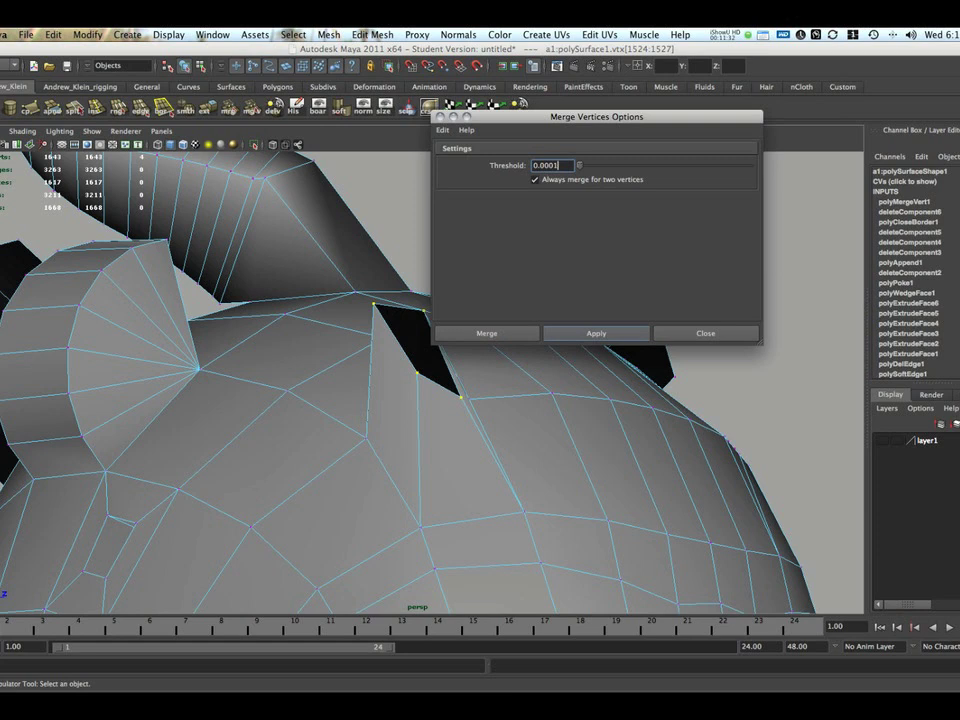
Try merging the four corner vertices into one with the merge threshold raised to 9.5911
{"action": "left_click_drag", "start_coordinate": [450, 410], "coordinate": [395, 446], "text": "alt"}
{"action": "left_click_drag", "start_coordinate": [578, 165], "coordinate": [742, 165]}
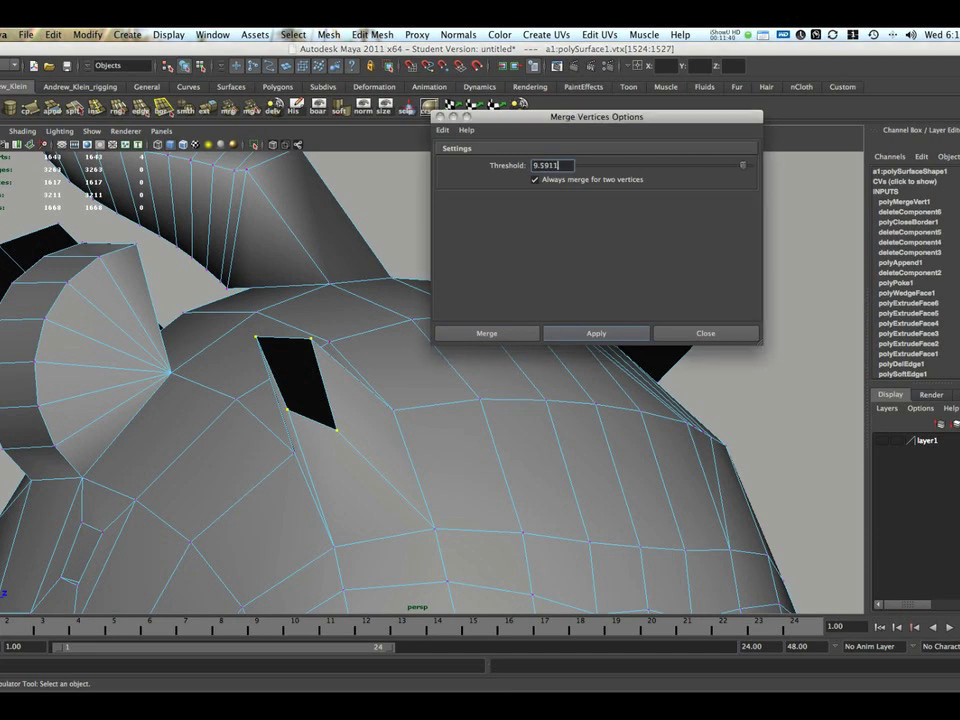
{"action": "left_click", "coordinate": [596, 333]}
{"action": "left_click_drag", "start_coordinate": [400, 420], "coordinate": [445, 412], "text": "alt"}
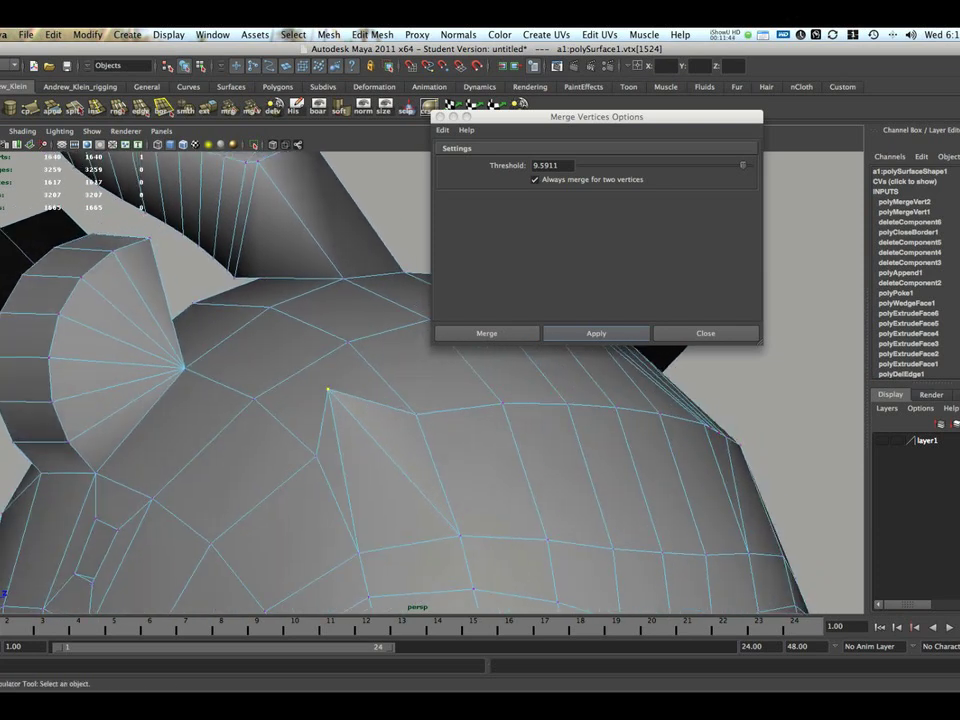
{"action": "key", "text": "ctrl+z"}
Select the two upper corner vertices of the open block end and merge them with the threshold at 0.0000
{"action": "left_click", "coordinate": [341, 348]}
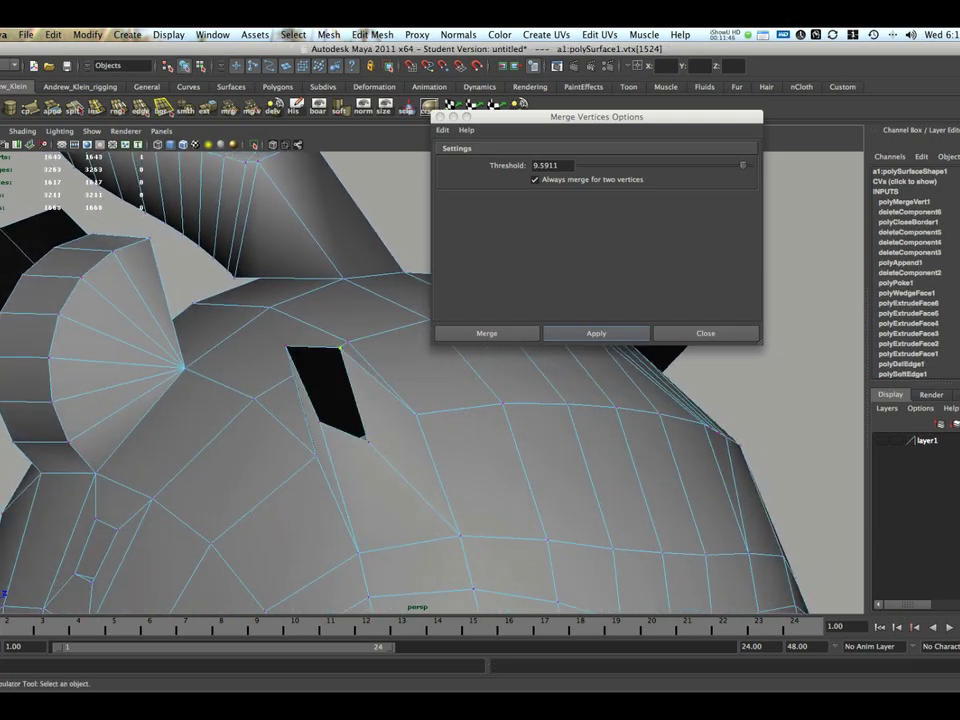
{"action": "left_click_drag", "start_coordinate": [743, 165], "coordinate": [579, 165]}
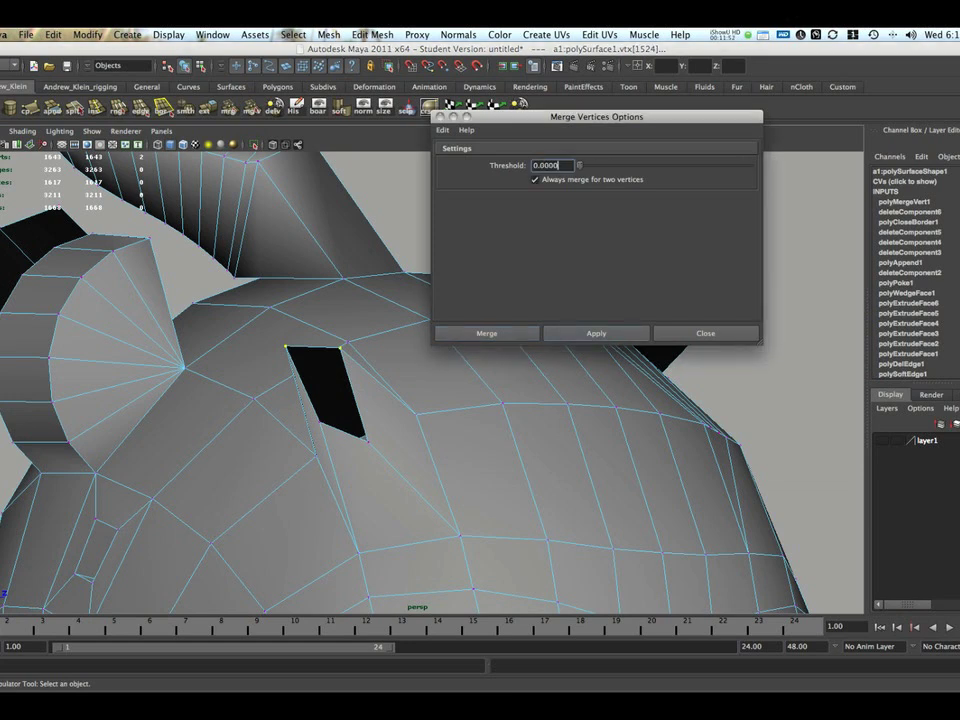
{"action": "left_click", "coordinate": [596, 333]}
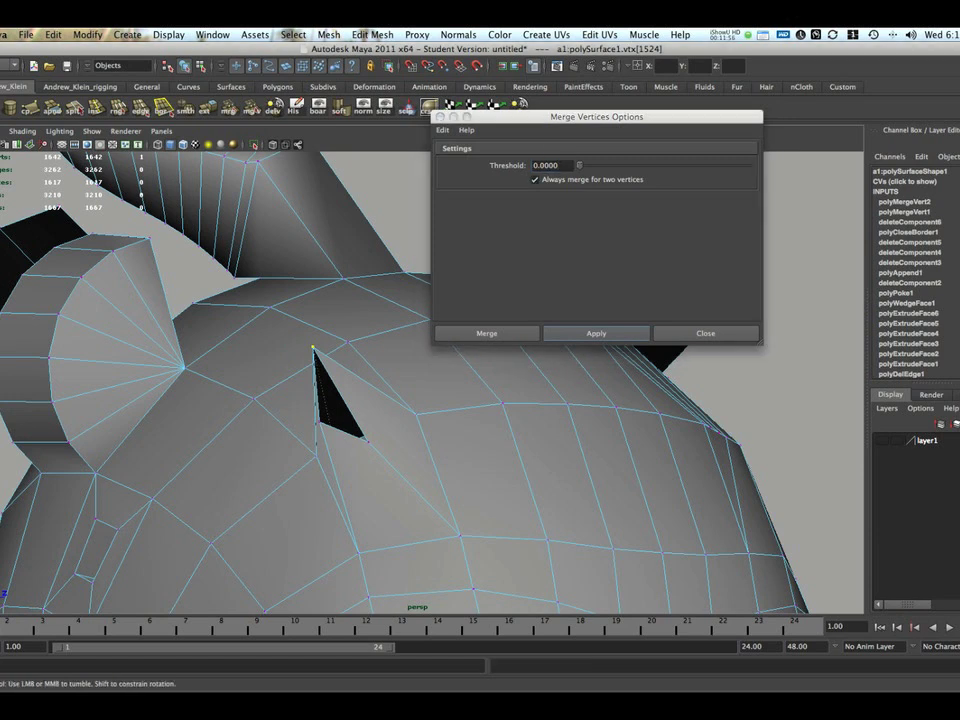
{"action": "left_click", "coordinate": [706, 333]}
{"action": "left_click_drag", "start_coordinate": [640, 340], "coordinate": [725, 310], "text": "alt"}
{"action": "right_click_drag", "start_coordinate": [725, 310], "coordinate": [745, 305], "text": "alt"}
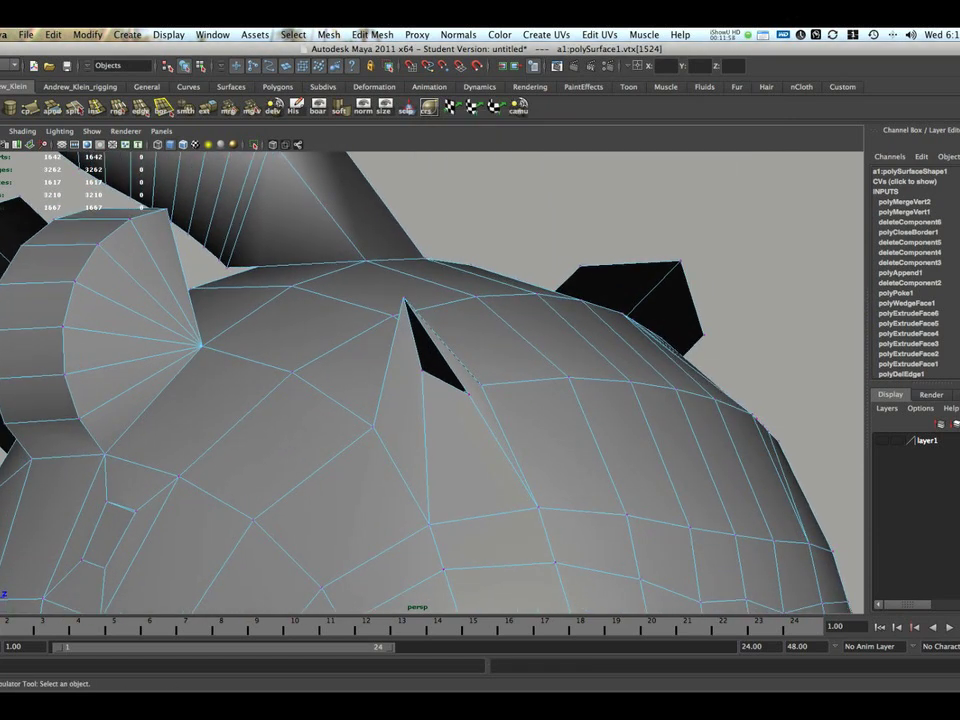
Merge one lower corner vertex of the triangular opening onto the other with the Merge Vertex Tool
{"action": "left_click", "coordinate": [760, 250]}
{"action": "left_click_drag", "start_coordinate": [760, 250], "coordinate": [771, 249], "text": "alt"}
{"action": "left_click", "coordinate": [372, 35]}
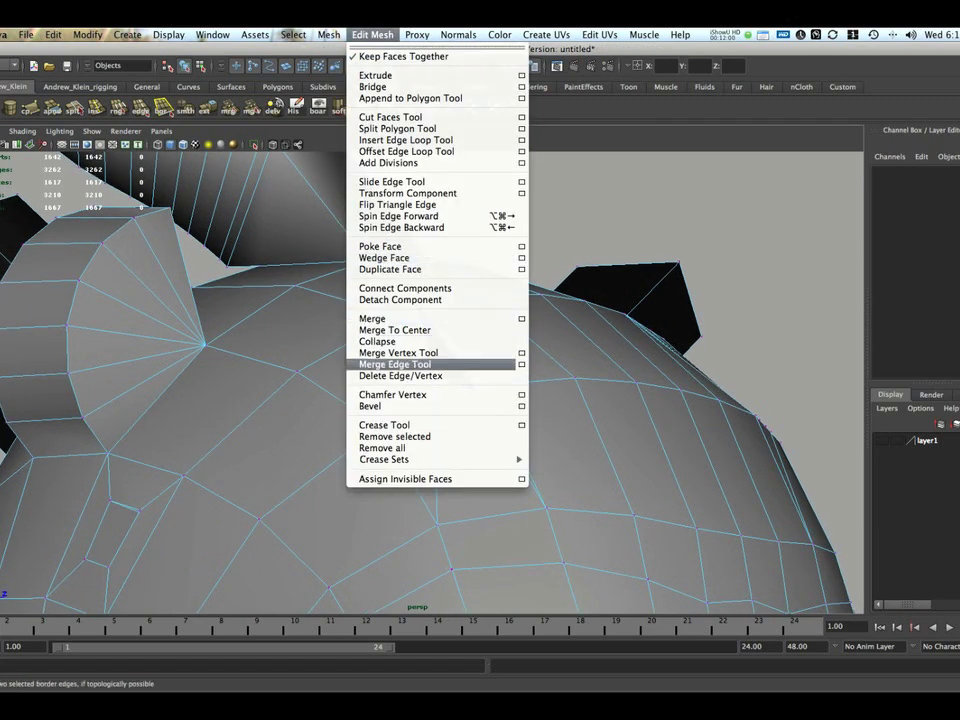
{"action": "left_click", "coordinate": [420, 353]}
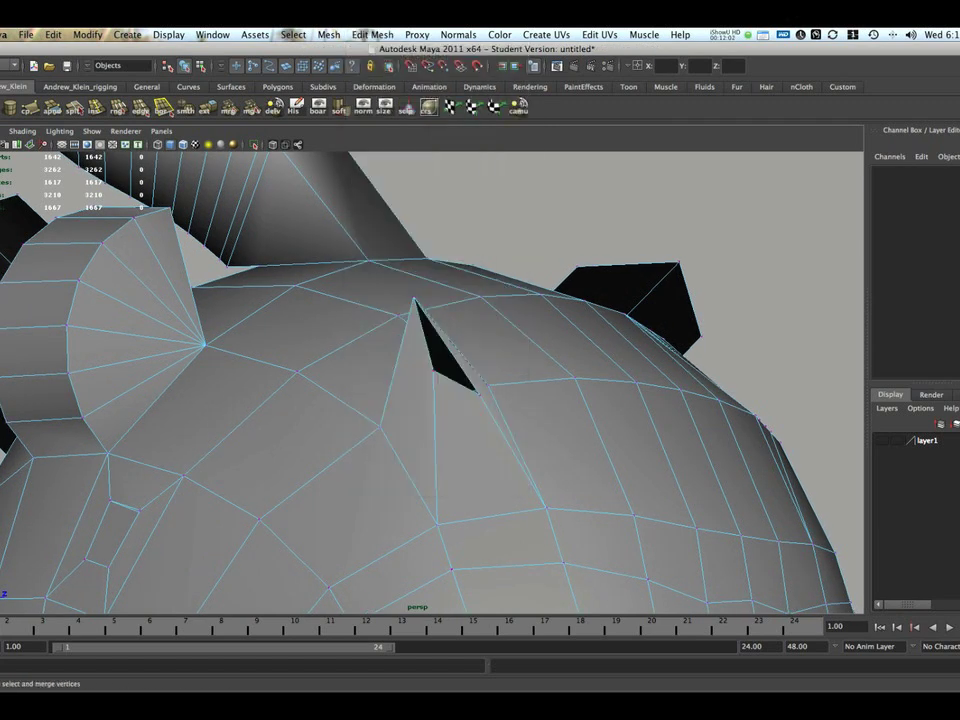
{"action": "right_click_drag", "start_coordinate": [430, 355], "coordinate": [520, 350], "text": "alt"}
{"action": "left_click_drag", "start_coordinate": [520, 350], "coordinate": [505, 352], "text": "alt"}
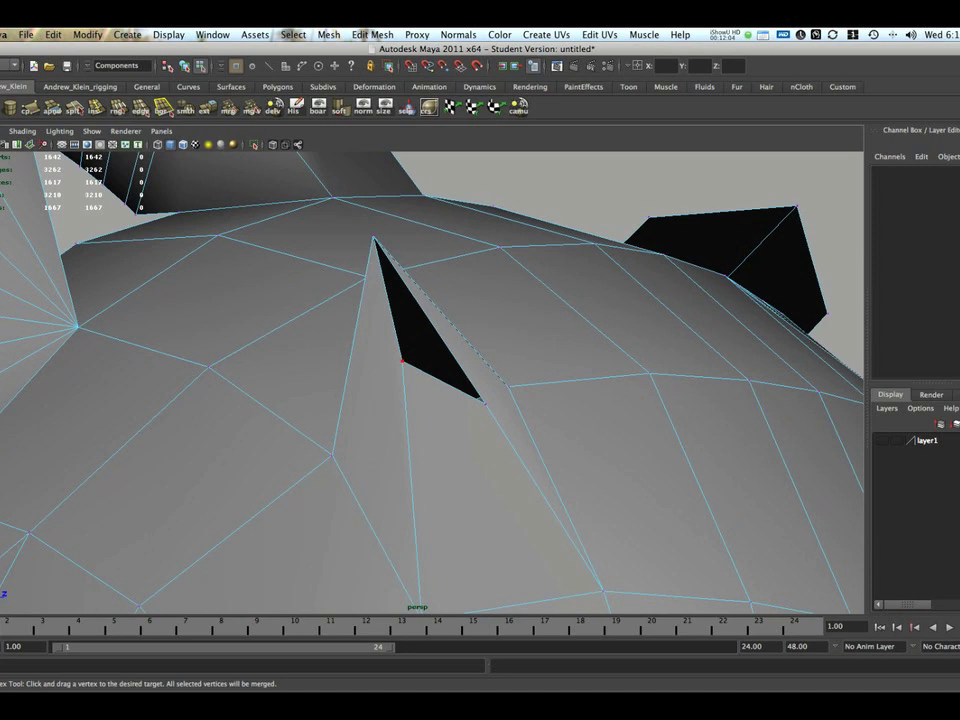
{"action": "left_click_drag", "start_coordinate": [402, 361], "coordinate": [485, 403]}
{"action": "right_click_drag", "start_coordinate": [485, 403], "coordinate": [430, 400], "text": "alt"}
{"action": "mouse_move", "coordinate": [430, 400]}
{"action": "left_mouse_down", "text": "alt"}
{"action": "mouse_move", "coordinate": [560, 385]}
{"action": "mouse_move", "coordinate": [420, 400]}
{"action": "left_mouse_up", "text": "alt"}
{"action": "middle_click_drag", "start_coordinate": [420, 400], "coordinate": [410, 250], "text": "alt"}
{"action": "right_click_drag", "start_coordinate": [410, 250], "coordinate": [340, 250], "text": "alt"}
{"action": "left_click", "coordinate": [372, 35]}
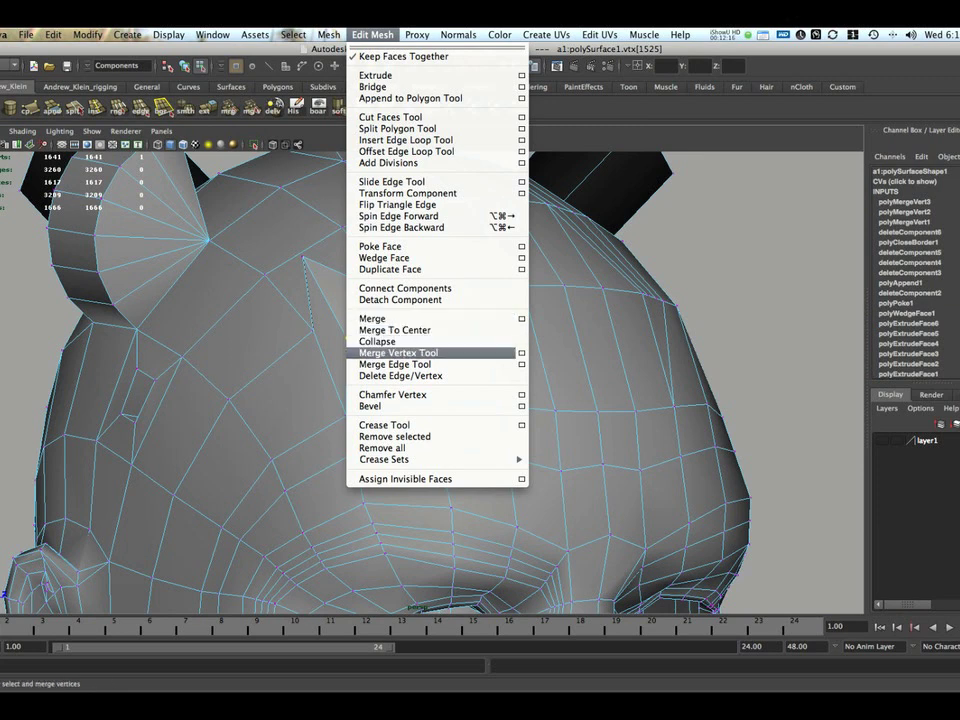
{"action": "left_click", "coordinate": [400, 352]}
{"action": "scroll", "coordinate": [400, 352], "scroll_direction": "down", "scroll_amount": 5}
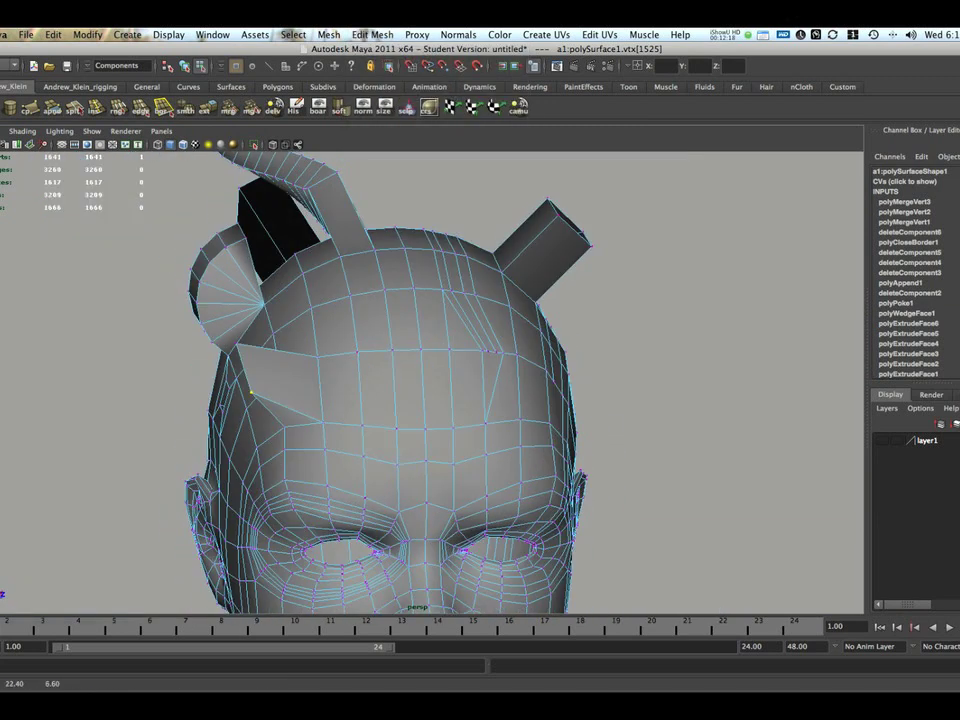
{"action": "key", "text": "q"}
Return to object mode and select the whole head mesh
{"action": "left_click_drag", "start_coordinate": [470, 298], "coordinate": [354, 296], "text": "alt"}
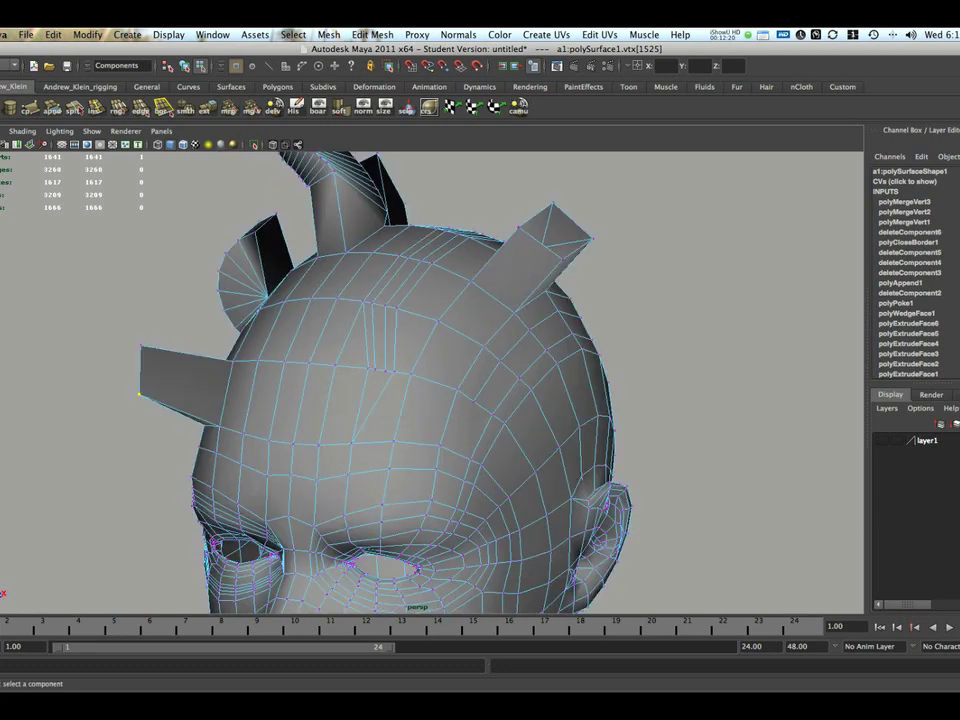
{"action": "right_click_drag", "start_coordinate": [354, 296], "coordinate": [408, 282]}
{"action": "left_click", "coordinate": [650, 275]}
{"action": "scroll", "coordinate": [600, 290], "scroll_direction": "down", "scroll_amount": 4}
{"action": "mouse_move", "coordinate": [560, 300]}
{"action": "left_mouse_down", "text": "alt"}
{"action": "mouse_move", "coordinate": [750, 301]}
{"action": "mouse_move", "coordinate": [428, 305]}
{"action": "mouse_move", "coordinate": [549, 302]}
{"action": "left_mouse_up", "text": "alt"}
{"action": "left_click", "coordinate": [490, 320]}
{"action": "left_click_drag", "start_coordinate": [490, 320], "coordinate": [508, 340], "text": "alt"}
{"action": "scroll", "coordinate": [550, 318], "scroll_direction": "down", "scroll_amount": 4}
{"action": "middle_click_drag", "start_coordinate": [508, 340], "coordinate": [495, 302], "text": "alt"}
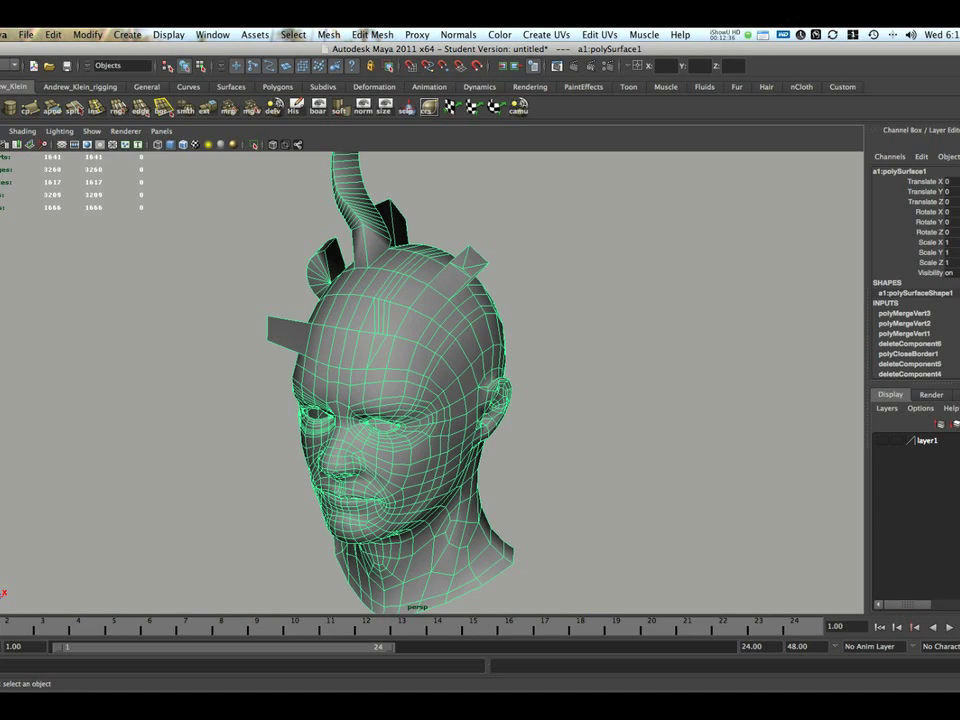